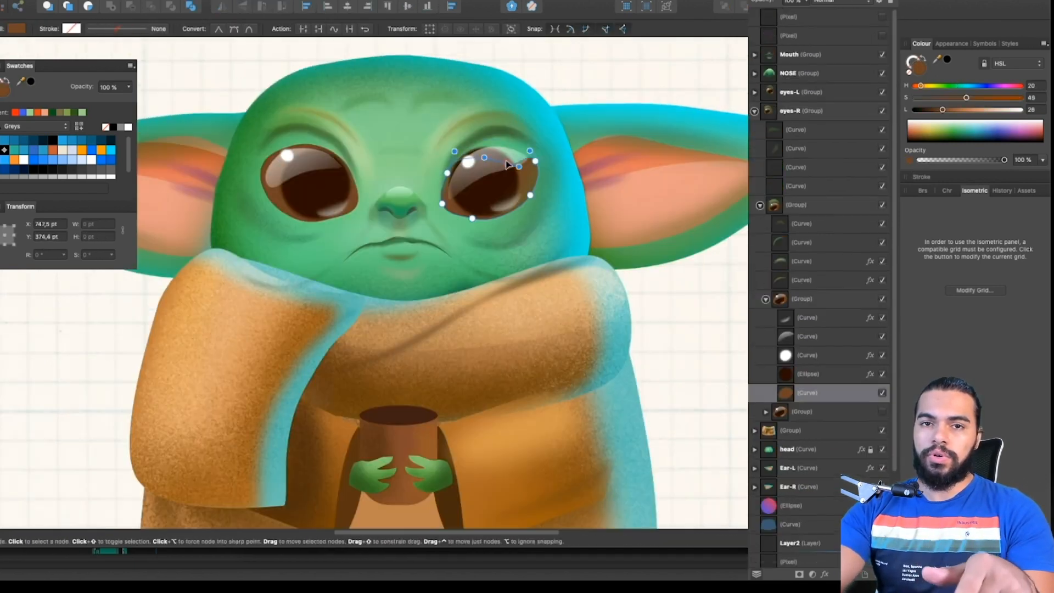
Step: Nest the pupil and highlight curves inside the brown curve of the eyes-R group, and reshape that curve into a narrow closed-eye slit
{"action": "left_click", "coordinate": [795, 371]}
{"action": "left_click", "coordinate": [805, 371], "text": "shift"}
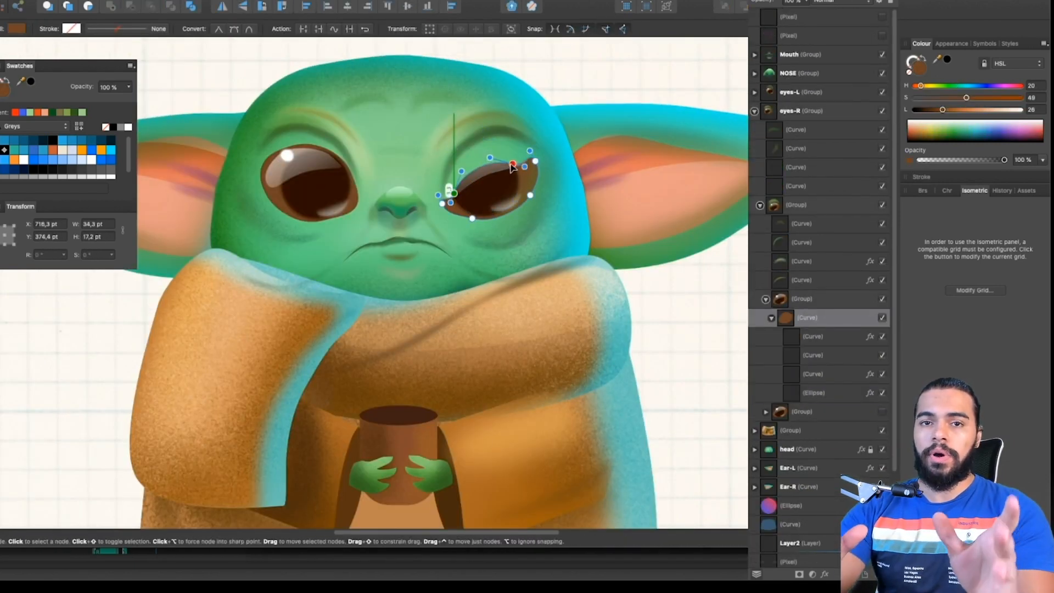
{"action": "key", "text": "Delete"}
{"action": "scroll", "coordinate": [493, 170], "scroll_direction": "up", "scroll_amount": 2}
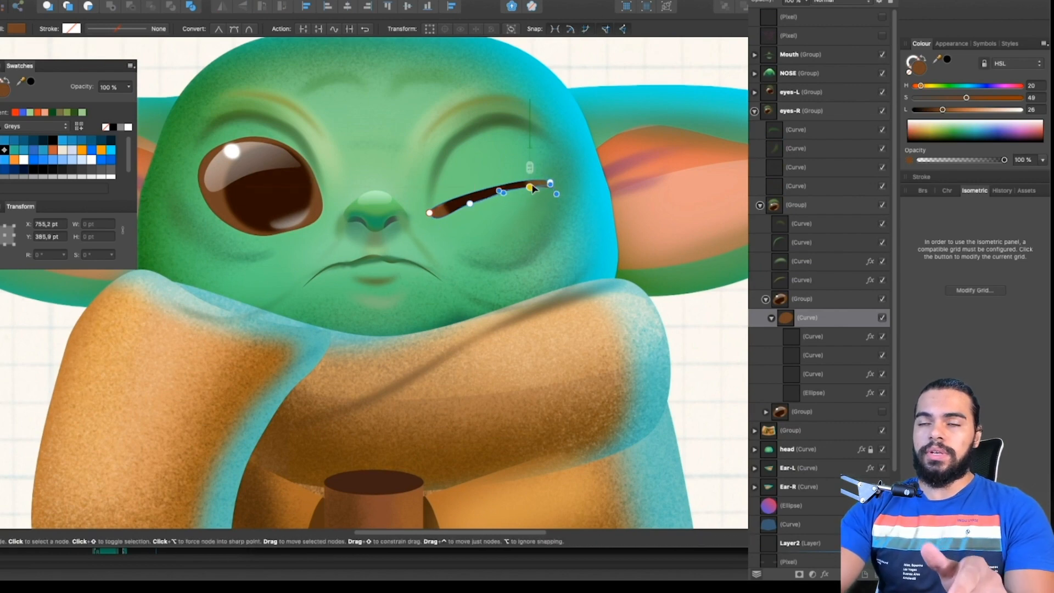
{"action": "left_click_drag", "start_coordinate": [469, 203], "coordinate": [469, 200]}
{"action": "scroll", "coordinate": [444, 226], "scroll_direction": "up", "scroll_amount": 2}
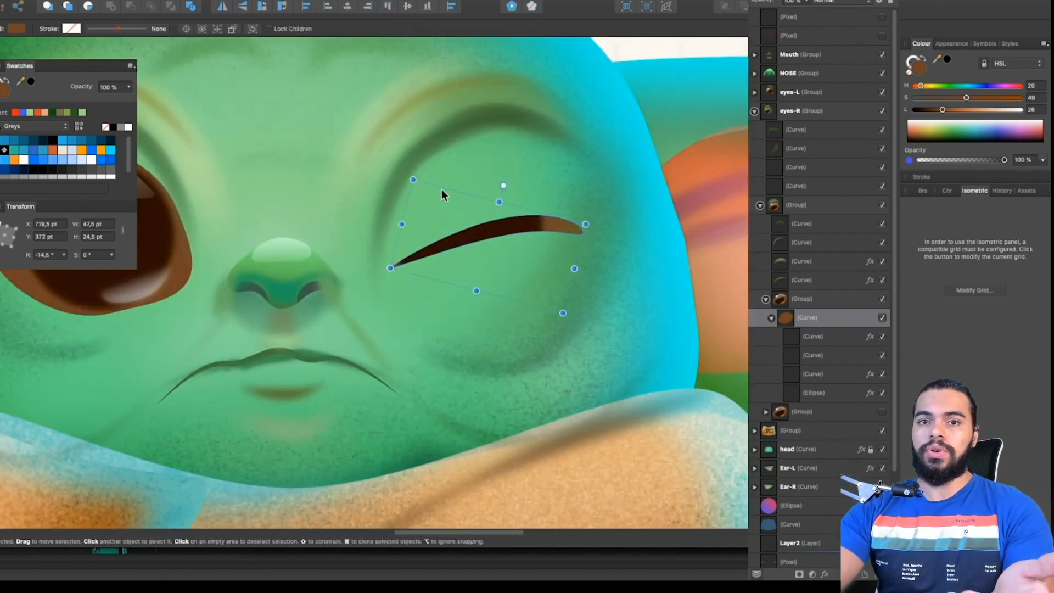
Step: Duplicate the green shading curve below the closed eye, move it beneath the slit in the layer order, and rotate it under the slit
{"action": "left_click", "coordinate": [519, 353]}
{"action": "key", "text": "super+j"}
{"action": "left_click_drag", "start_coordinate": [795, 148], "coordinate": [775, 428]}
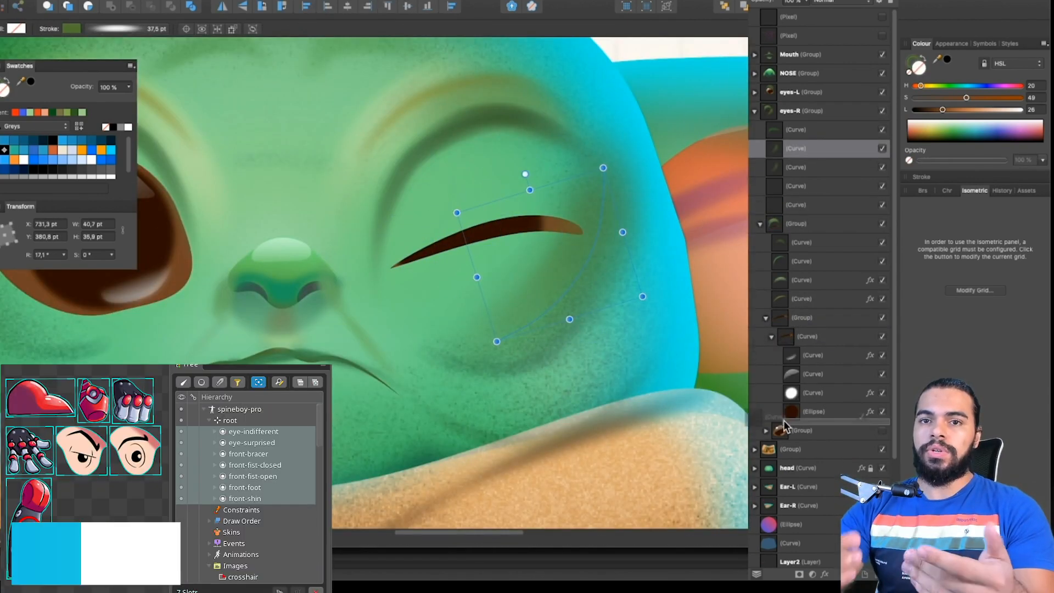
{"action": "mouse_move", "coordinate": [524, 174]}
{"action": "left_mouse_down"}
{"action": "mouse_move", "coordinate": [574, 180]}
{"action": "mouse_move", "coordinate": [528, 190]}
{"action": "left_mouse_up"}
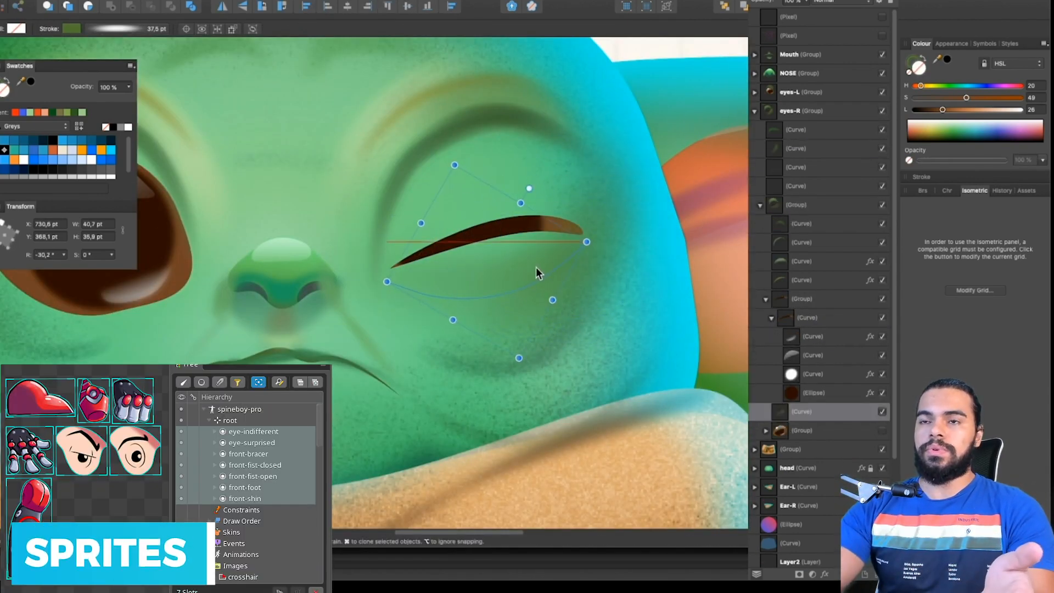
Step: Set the eyelid curve's stroke width to 12 pt, duplicate it, and position the copy along the closed eye
{"action": "left_click", "coordinate": [924, 177]}
{"action": "left_click_drag", "start_coordinate": [985, 89], "coordinate": [963, 89]}
{"action": "scroll", "coordinate": [522, 252], "scroll_direction": "down", "scroll_amount": 2}
{"action": "key", "text": "super+j"}
{"action": "mouse_move", "coordinate": [544, 208]}
{"action": "left_mouse_down"}
{"action": "mouse_move", "coordinate": [476, 282]}
{"action": "mouse_move", "coordinate": [482, 324]}
{"action": "left_mouse_up"}
{"action": "left_click_drag", "start_coordinate": [491, 269], "coordinate": [492, 257]}
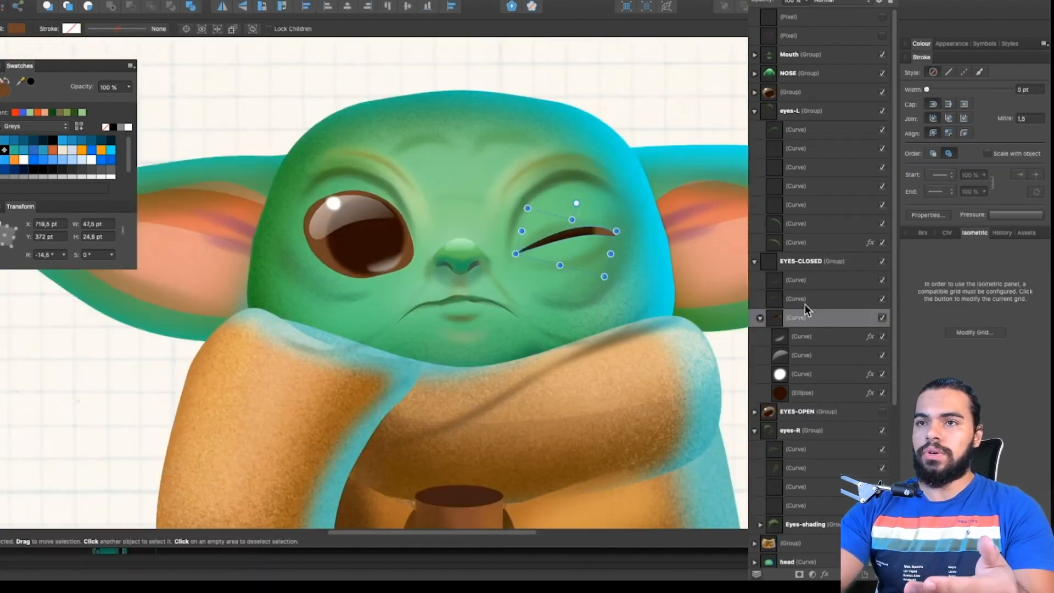
Step: Group the three curves inside EYES-CLOSED, and select the open eye group on the other side of the face
{"action": "left_click", "coordinate": [799, 314]}
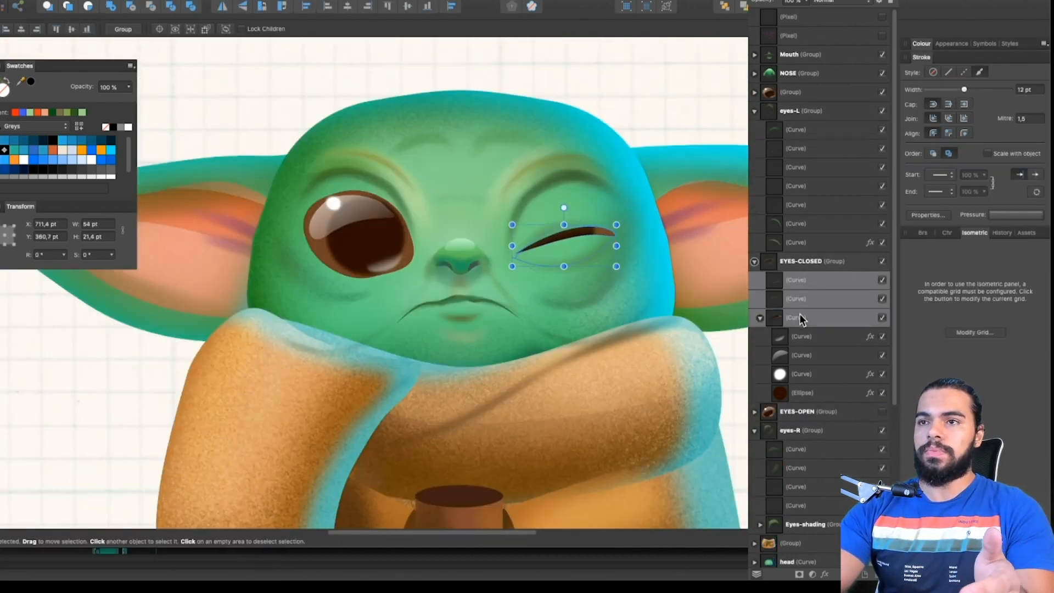
{"action": "left_click", "coordinate": [354, 234]}
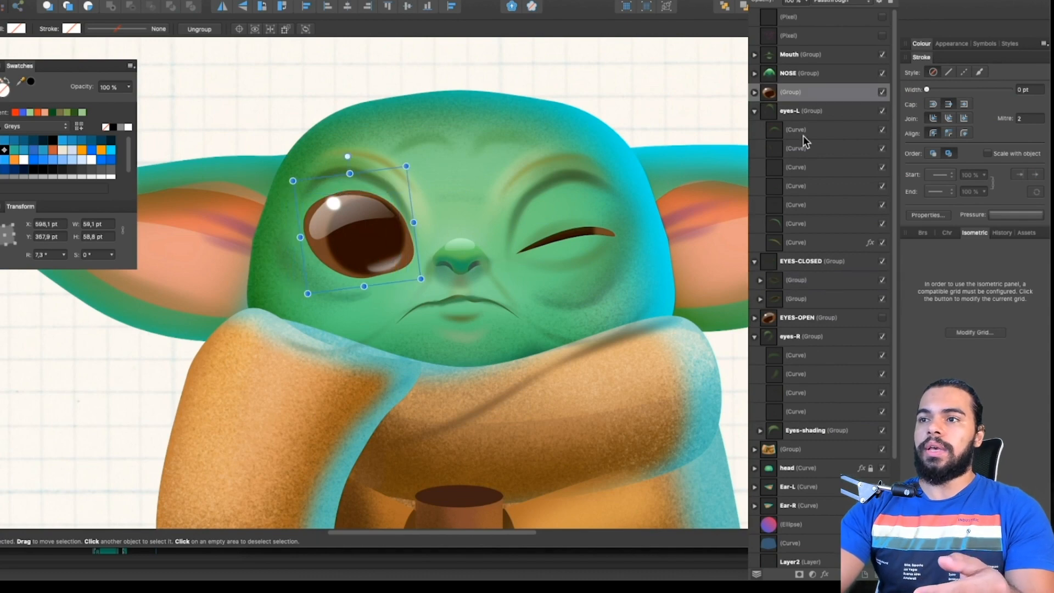
{"action": "left_click", "coordinate": [370, 236]}
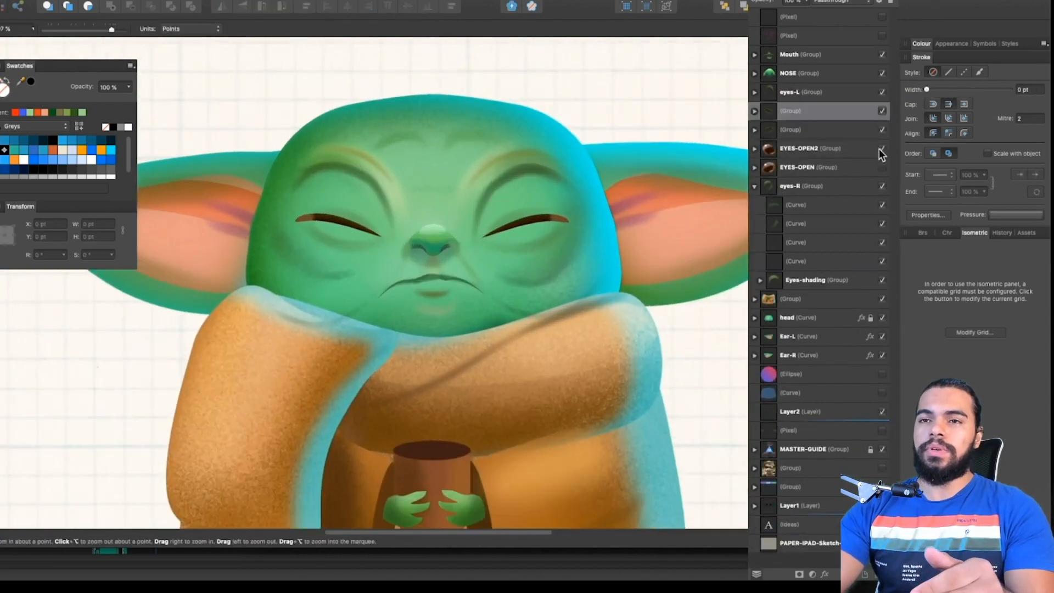
Step: Show the open eyes and the background ellipse, and recolour the ellipse's gradient stop to a dark blue with hue 212
{"action": "left_click", "coordinate": [881, 150]}
{"action": "left_click", "coordinate": [877, 374]}
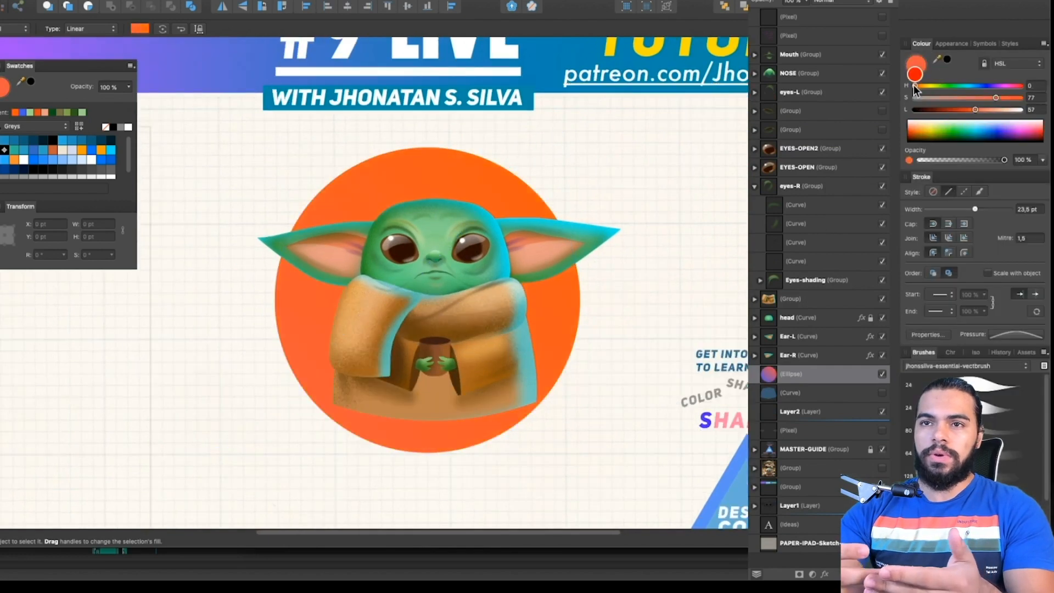
{"action": "left_click_drag", "start_coordinate": [913, 86], "coordinate": [977, 86]}
{"action": "left_click_drag", "start_coordinate": [942, 110], "coordinate": [951, 109]}
{"action": "key", "text": "z"}
{"action": "left_click_drag", "start_coordinate": [387, 349], "coordinate": [423, 350]}
{"action": "key", "text": "v"}
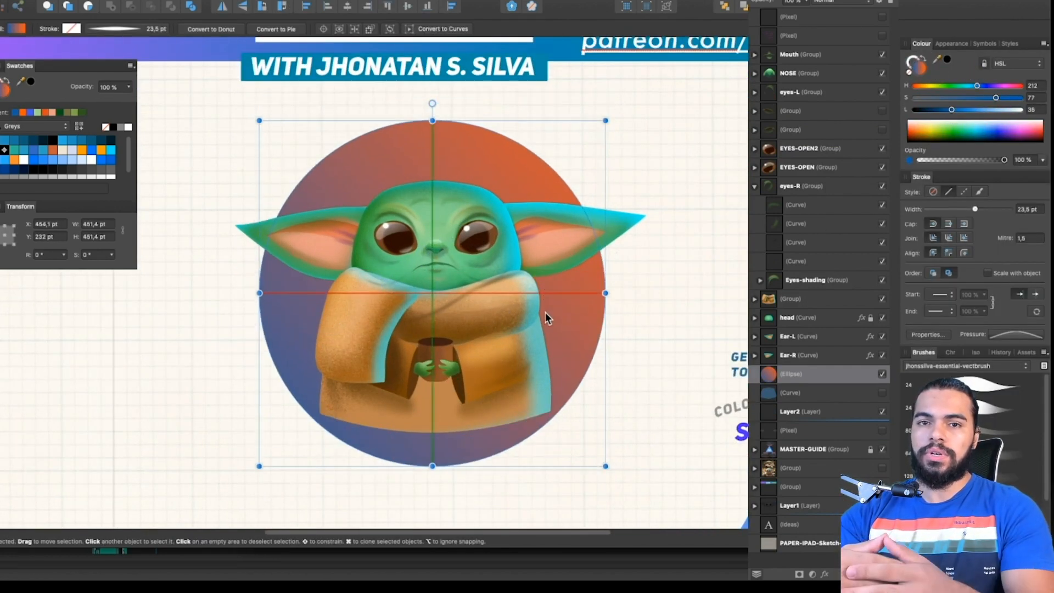
{"action": "key", "text": "z"}
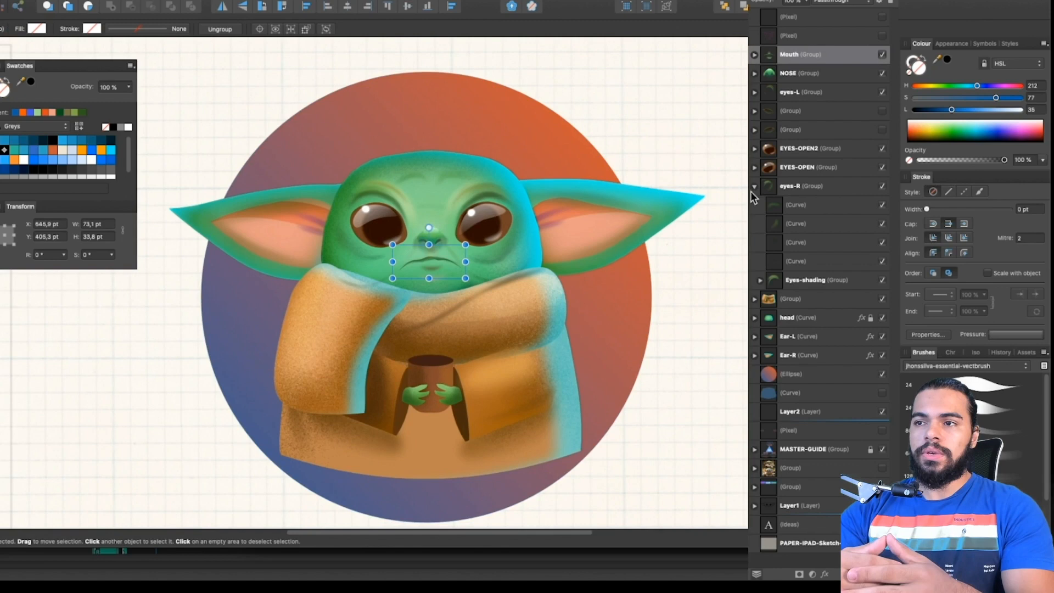
Step: Rename the two closed-eye groups as EYES-CLOSED1 and EYES-CLOSED-2
{"action": "left_click", "coordinate": [880, 113]}
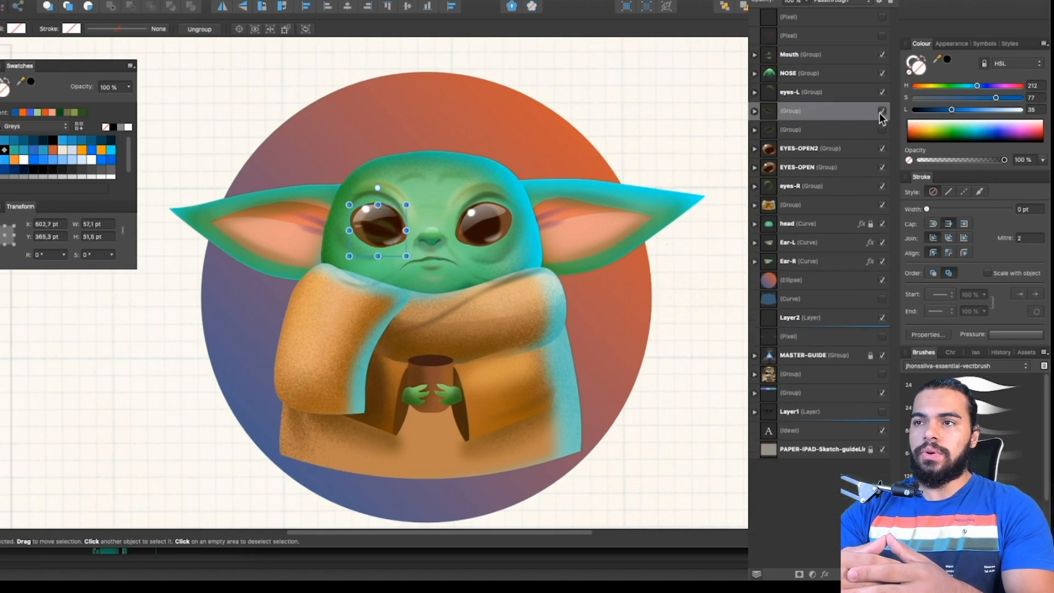
{"action": "double_click", "coordinate": [780, 131]}
{"action": "type", "text": "EYES-CLOSED-2"}
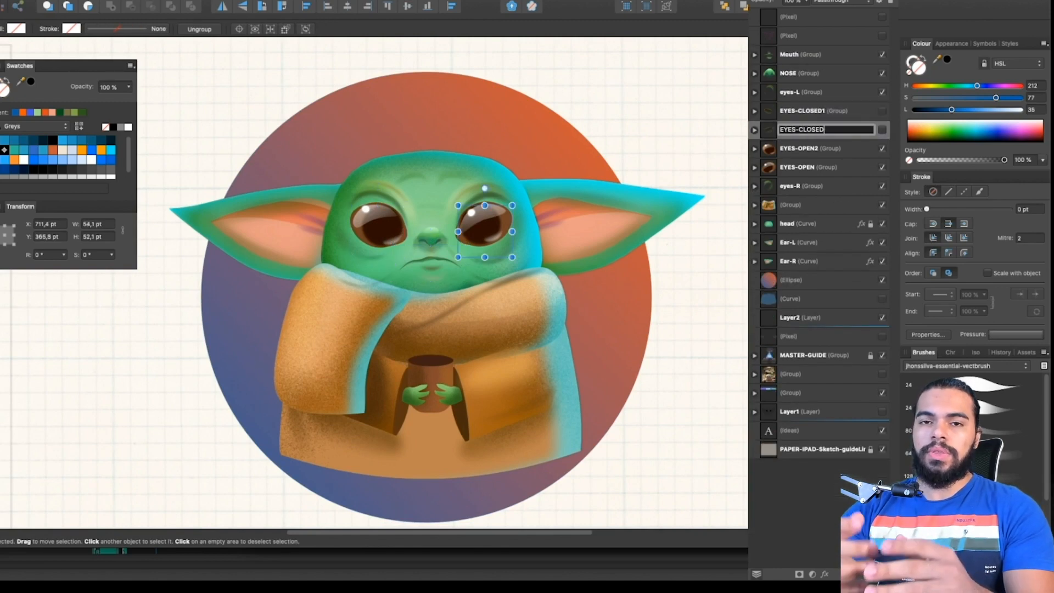
{"action": "key", "text": "Return"}
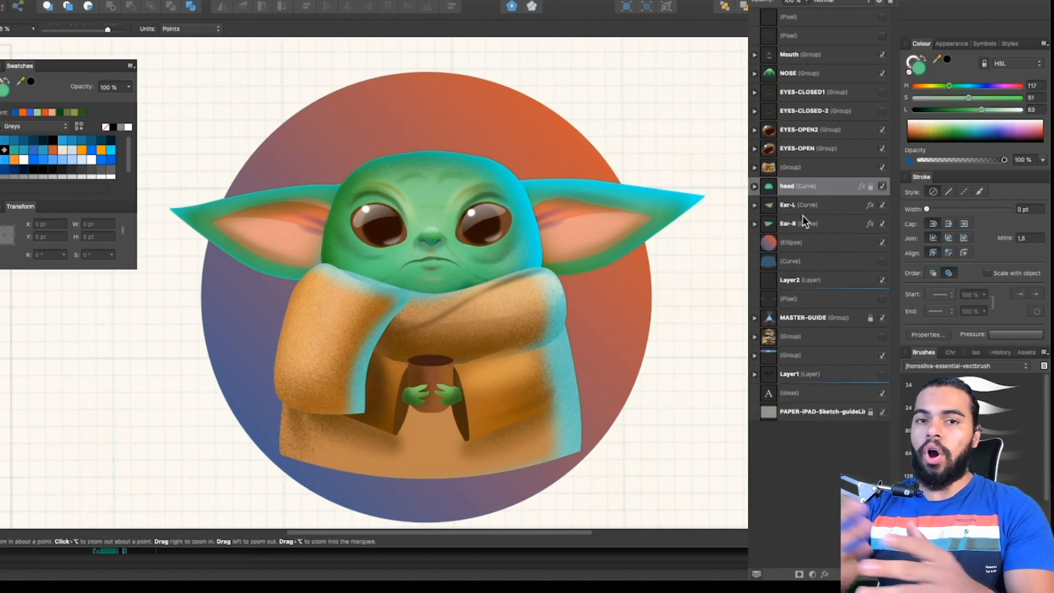
Step: Rename the background ellipse as bg and create an export slice from it in the Export Persona
{"action": "double_click", "coordinate": [793, 242]}
{"action": "type", "text": "bg"}
{"action": "left_click", "coordinate": [19, 7]}
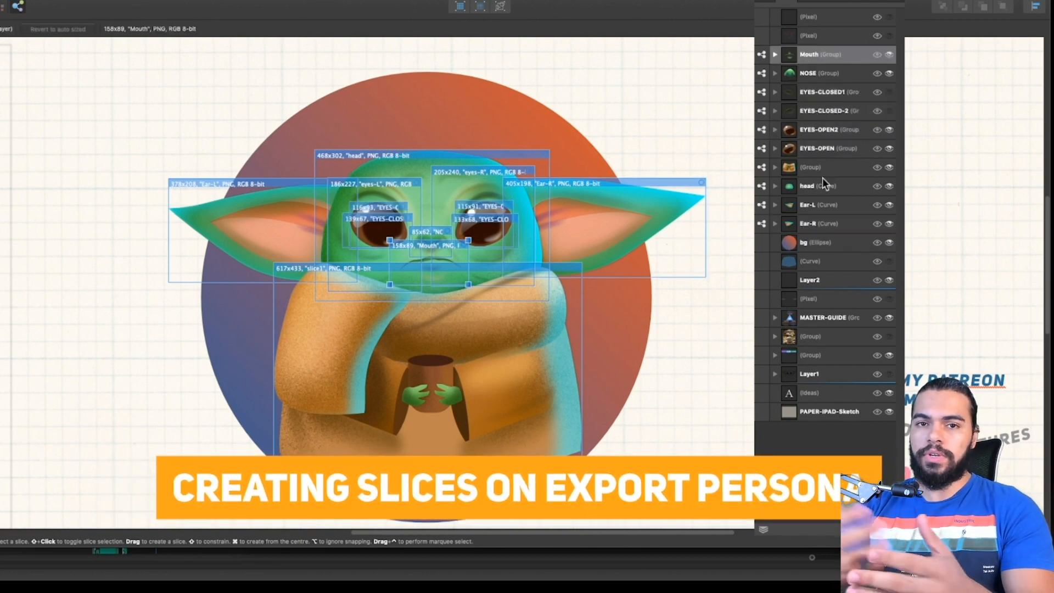
{"action": "left_click", "coordinate": [761, 242]}
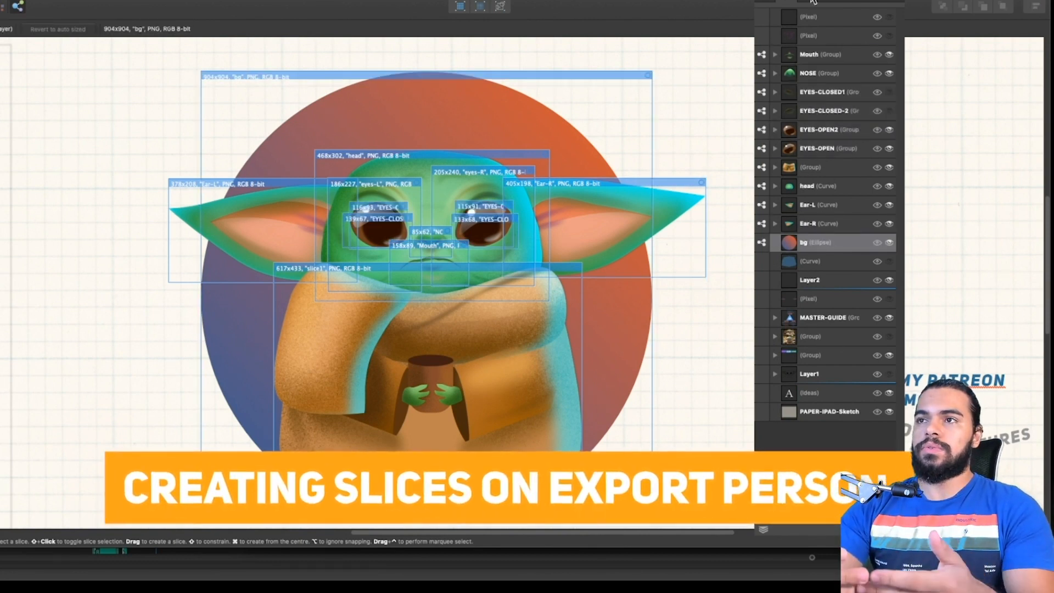
Step: Delete the eyes-R and eyes-L slices from the export list
{"action": "left_click", "coordinate": [847, 65]}
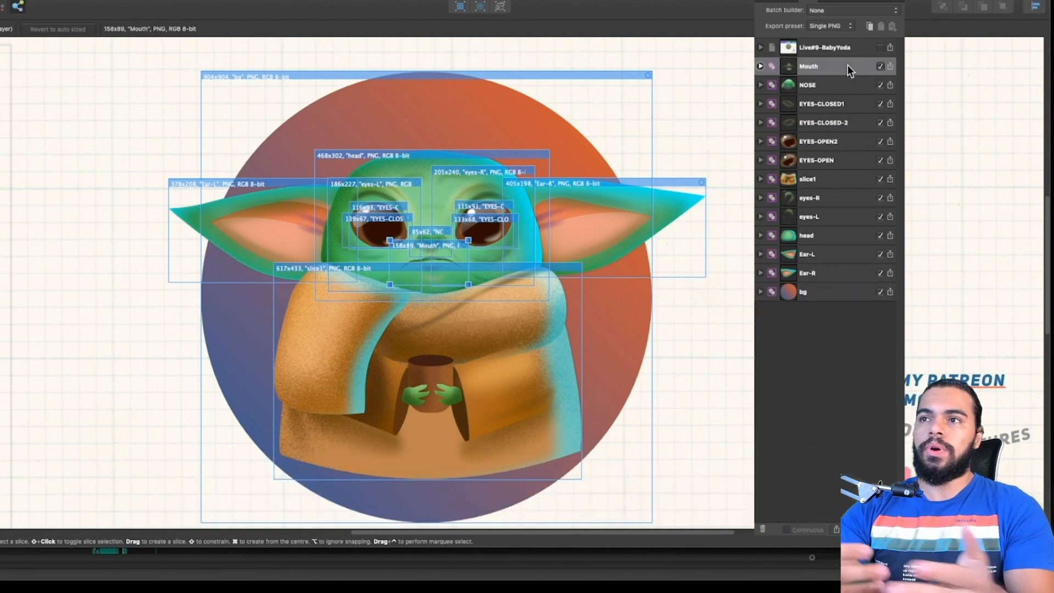
{"action": "left_click", "coordinate": [825, 196]}
{"action": "left_click", "coordinate": [762, 528]}
{"action": "left_click", "coordinate": [762, 529]}
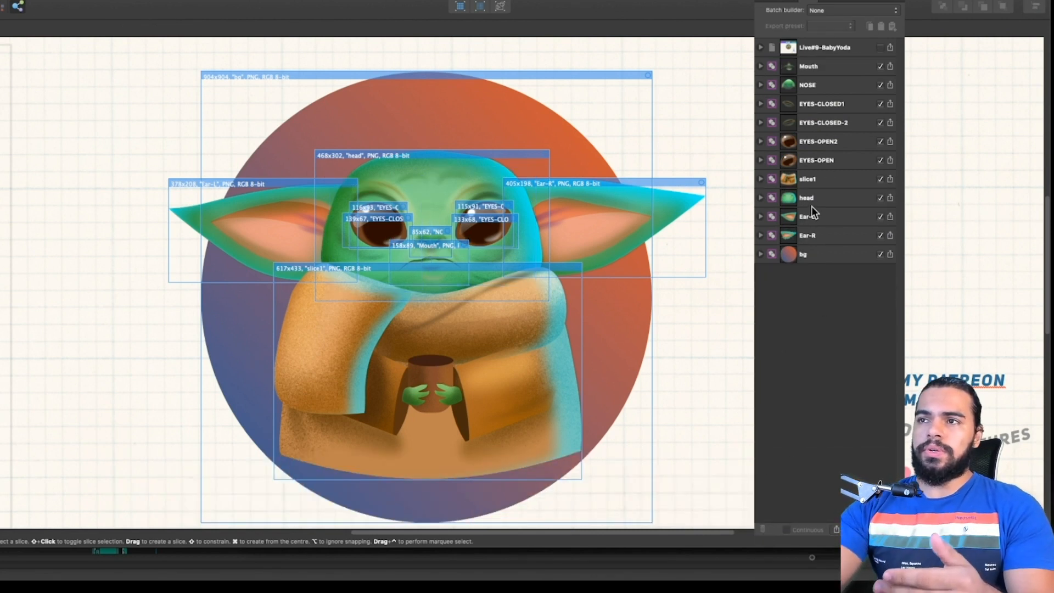
Step: Select all slices from Mouth to bg and prefix the Mouth slice's 2x PNG export path with BabyYoda/
{"action": "left_click", "coordinate": [815, 254], "text": "shift"}
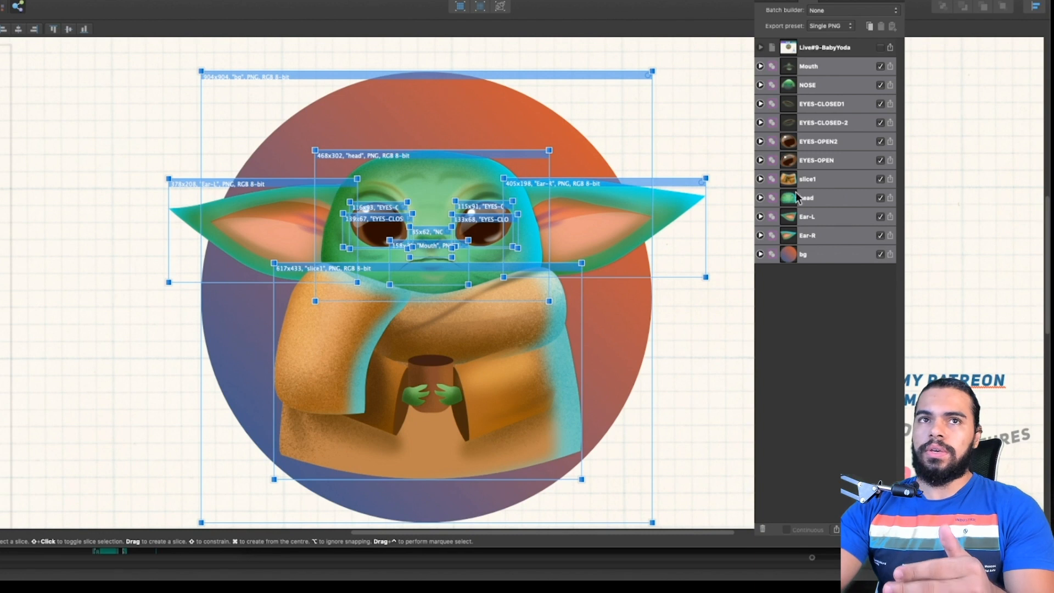
{"action": "left_click", "coordinate": [760, 66]}
{"action": "left_click", "coordinate": [845, 111]}
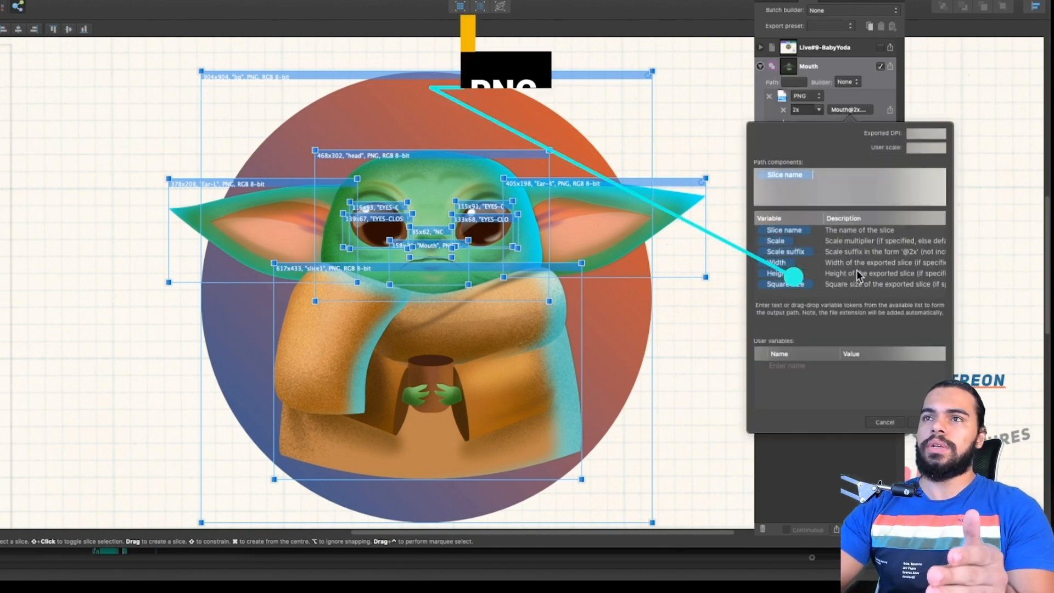
{"action": "key", "text": "Left"}
{"action": "type", "text": "Ba"}
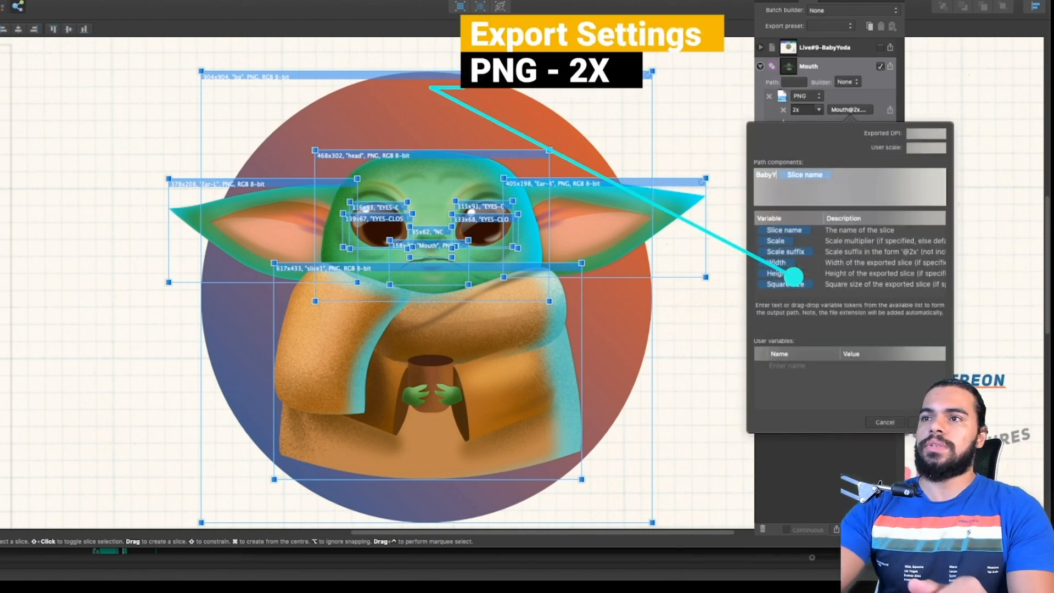
{"action": "left_click", "coordinate": [927, 422]}
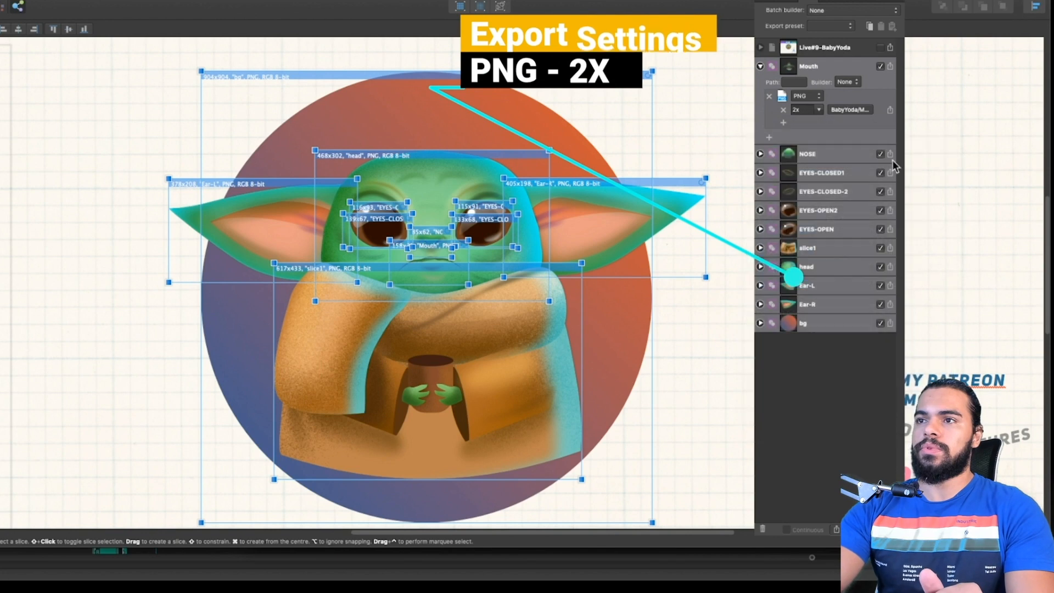
Step: Apply the Mouth slice's export setup to the remaining slices through bg
{"action": "left_click", "coordinate": [760, 66]}
{"action": "left_click", "coordinate": [807, 85]}
{"action": "left_click", "coordinate": [818, 253], "text": "shift"}
{"action": "left_click", "coordinate": [817, 66]}
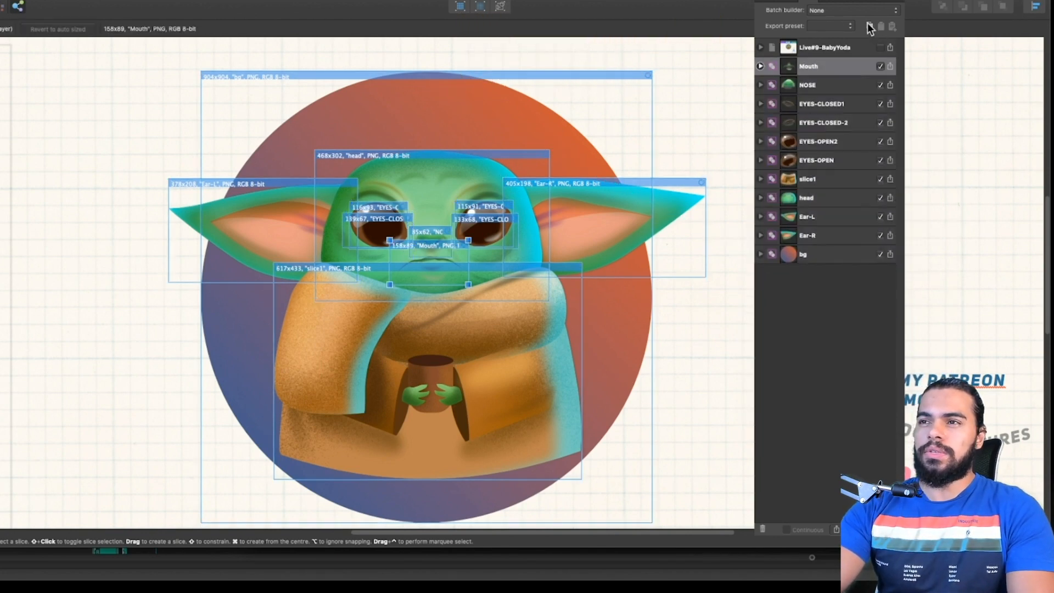
{"action": "left_click", "coordinate": [816, 255], "text": "shift"}
Step: Set the batch builder to Spine JSON and export the slices
{"action": "left_click", "coordinate": [812, 66]}
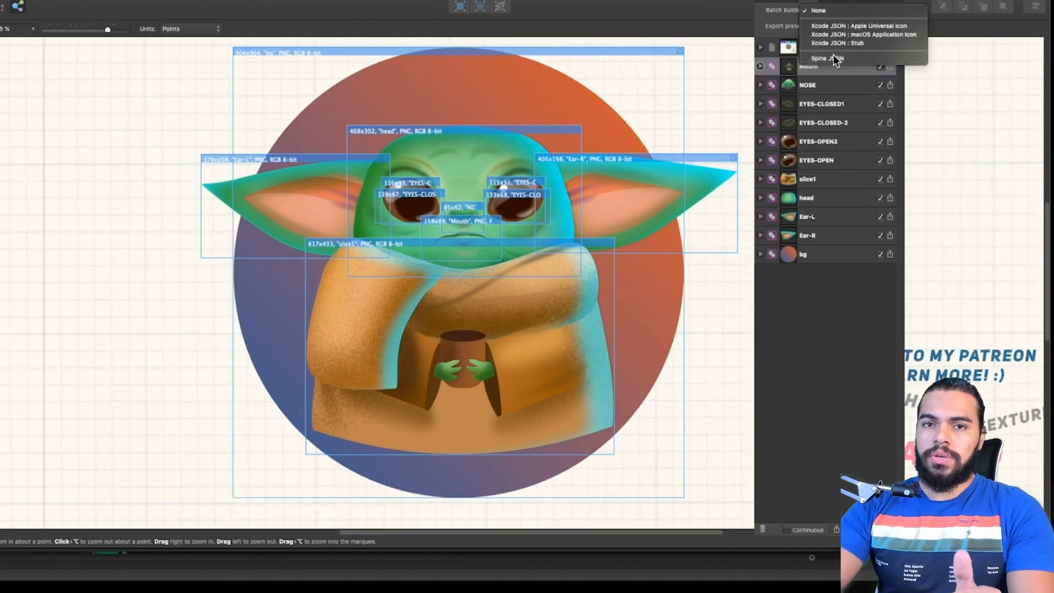
{"action": "left_click", "coordinate": [831, 58]}
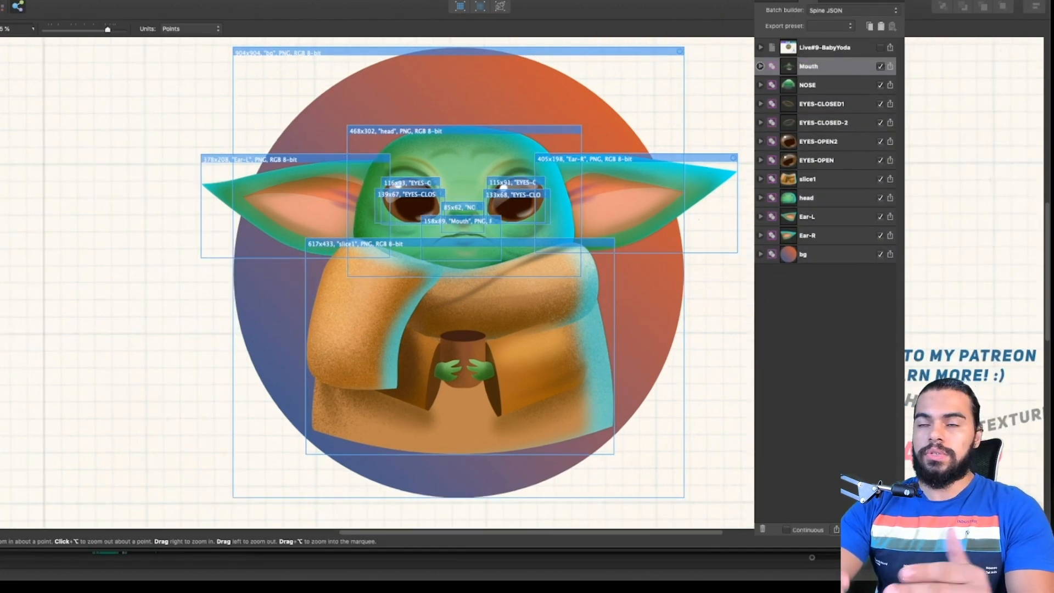
{"action": "left_click", "coordinate": [835, 529]}
{"action": "left_click", "coordinate": [783, 469]}
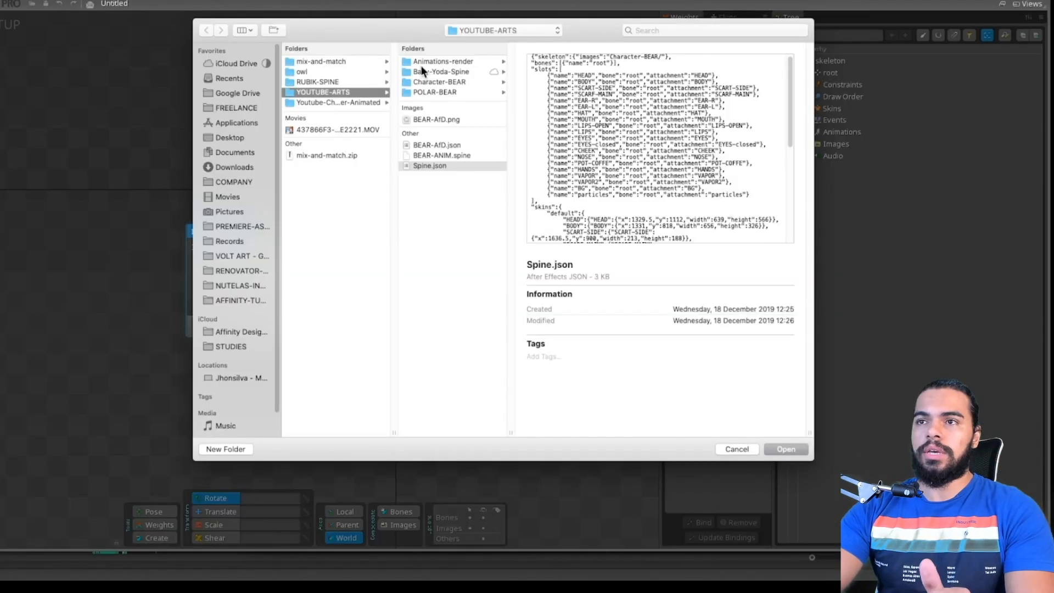
Step: Import the exported JSON file from the Baby-Yoda-Spine folder into Spine
{"action": "left_click", "coordinate": [421, 71]}
{"action": "double_click", "coordinate": [549, 84]}
{"action": "left_click", "coordinate": [291, 324]}
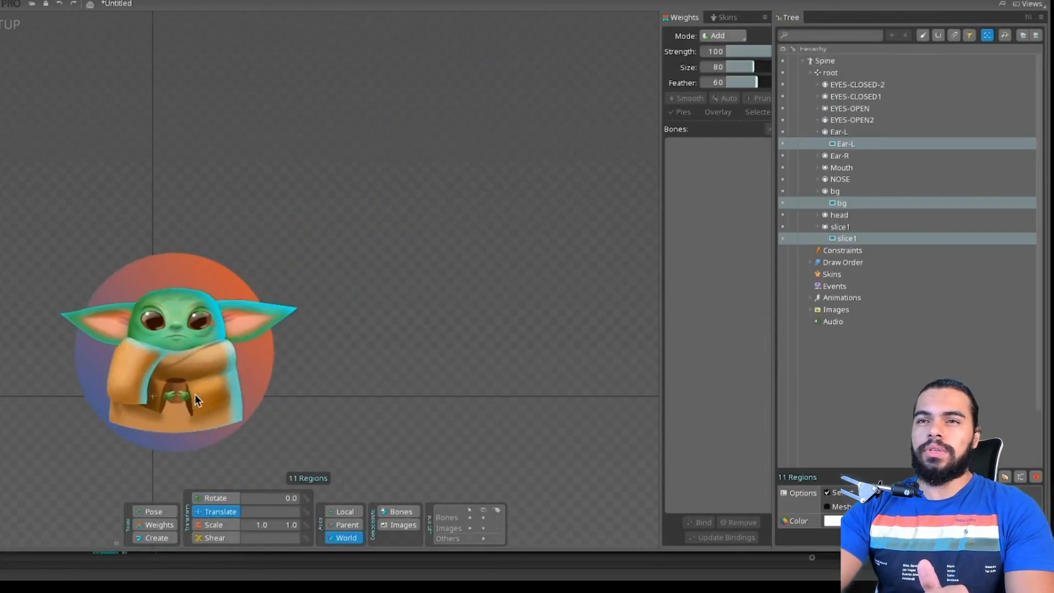
Step: Move all the imported regions together so the character's base is centred on the origin, and deselect them
{"action": "left_click_drag", "start_coordinate": [195, 399], "coordinate": [383, 317]}
{"action": "scroll", "coordinate": [384, 317], "scroll_direction": "up", "scroll_amount": 2}
{"action": "left_click_drag", "start_coordinate": [543, 292], "coordinate": [533, 249]}
{"action": "scroll", "coordinate": [241, 233], "scroll_direction": "up", "scroll_amount": 2}
{"action": "key", "text": "space"}
{"action": "scroll", "coordinate": [348, 346], "scroll_direction": "up", "scroll_amount": 1}
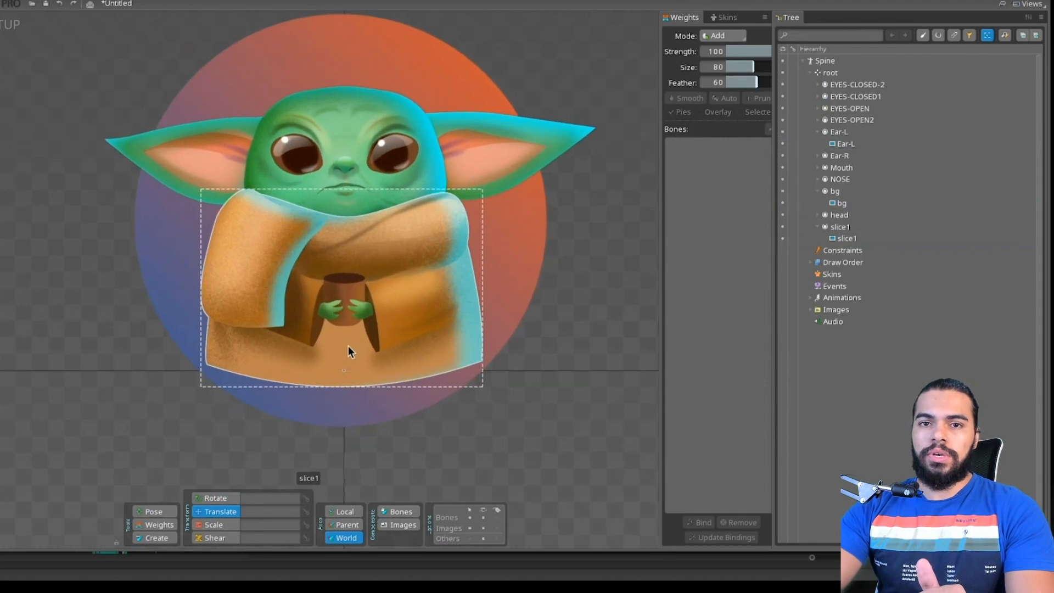
{"action": "key", "text": "n"}
{"action": "left_click_drag", "start_coordinate": [342, 366], "coordinate": [342, 277]}
{"action": "left_click_drag", "start_coordinate": [342, 287], "coordinate": [343, 244]}
{"action": "left_click_drag", "start_coordinate": [342, 244], "coordinate": [342, 202]}
{"action": "scroll", "coordinate": [341, 188], "scroll_direction": "up", "scroll_amount": 1}
{"action": "left_click_drag", "start_coordinate": [544, 292], "coordinate": [536, 249]}
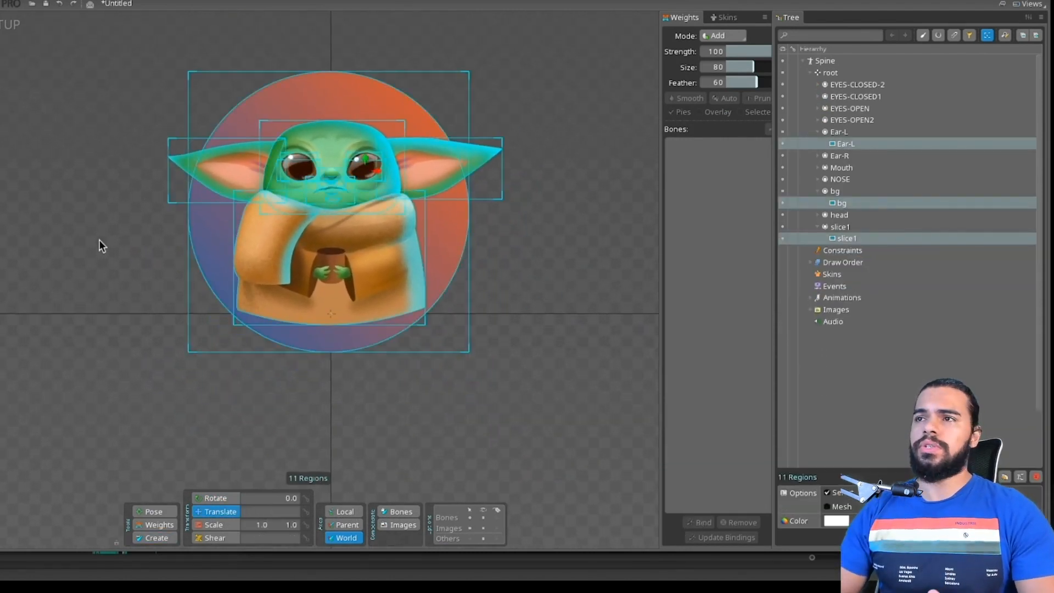
{"action": "key", "text": "space"}
{"action": "scroll", "coordinate": [274, 220], "scroll_direction": "up", "scroll_amount": 2}
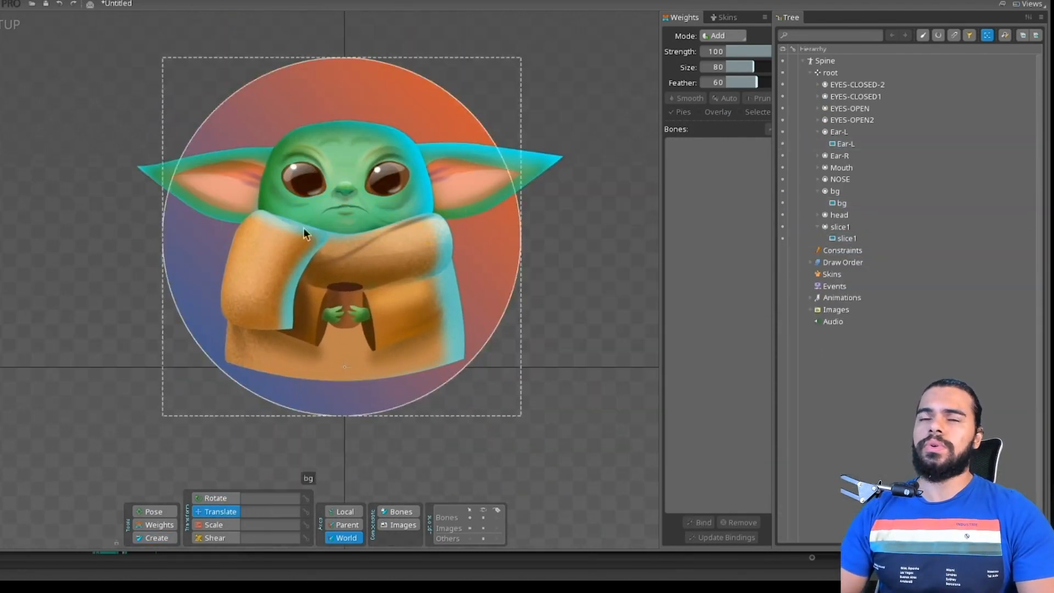
Step: Create a vertical chain of three bones from the base of the body up to just below the mouth
{"action": "scroll", "coordinate": [348, 346], "scroll_direction": "up", "scroll_amount": 1}
{"action": "key", "text": "n"}
{"action": "left_click_drag", "start_coordinate": [344, 366], "coordinate": [345, 342]}
{"action": "left_click_drag", "start_coordinate": [343, 265], "coordinate": [343, 287]}
{"action": "left_click_drag", "start_coordinate": [343, 287], "coordinate": [343, 243]}
{"action": "mouse_move", "coordinate": [343, 243]}
{"action": "left_mouse_down"}
{"action": "mouse_move", "coordinate": [341, 201]}
{"action": "mouse_move", "coordinate": [370, 202]}
{"action": "left_mouse_up"}
{"action": "scroll", "coordinate": [341, 200], "scroll_direction": "up", "scroll_amount": 1}
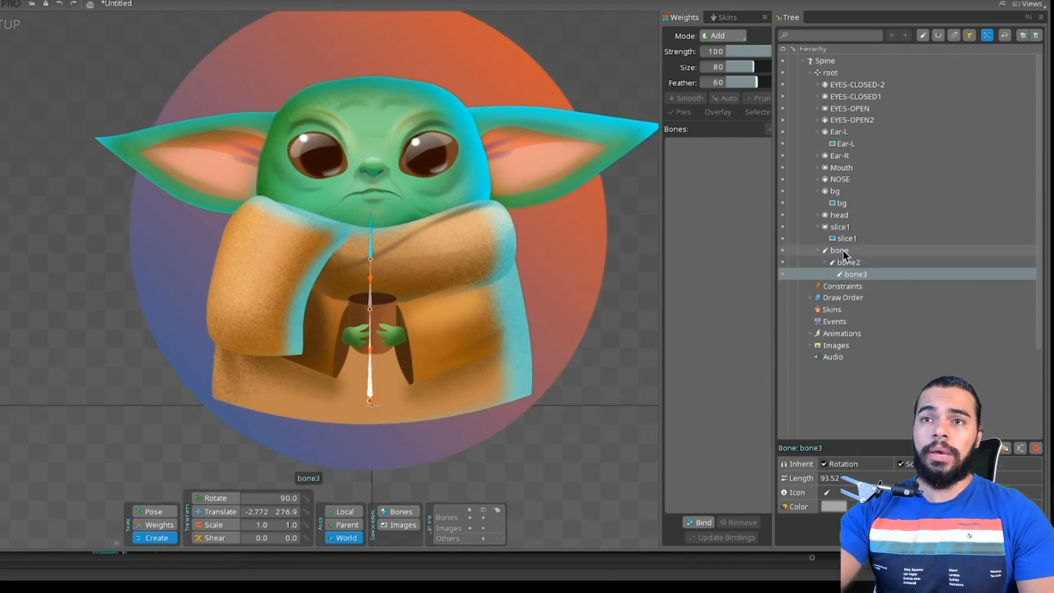
Step: Add a zero-length head bone between the eyes as a child of the uppermost spine bone
{"action": "scroll", "coordinate": [379, 241], "scroll_direction": "up", "scroll_amount": 2}
{"action": "left_click", "coordinate": [375, 143]}
{"action": "left_click_drag", "start_coordinate": [376, 144], "coordinate": [368, 180]}
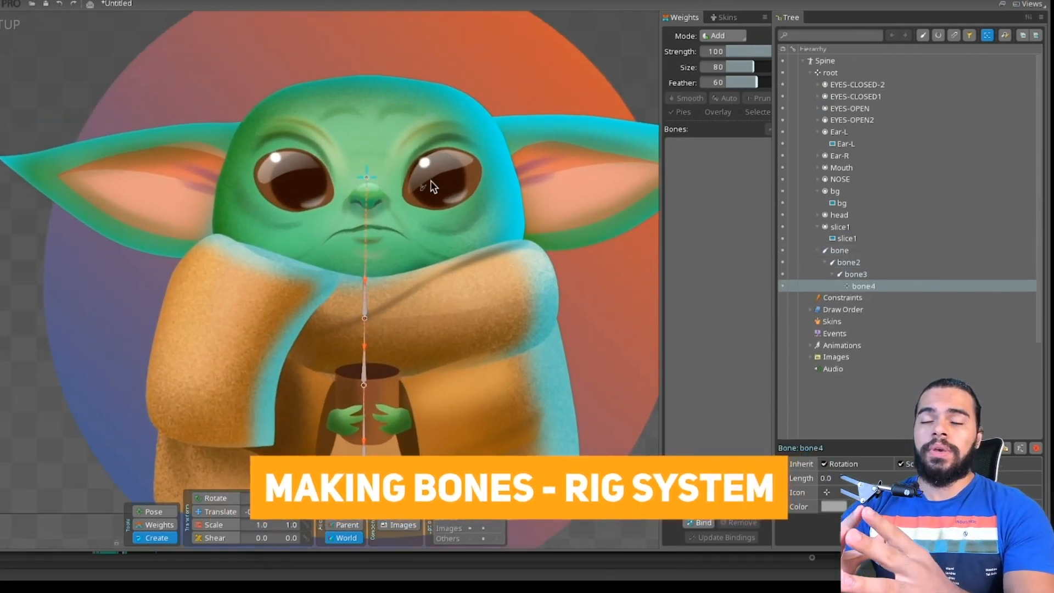
Step: Add zero-length child bones of the head bone on both eyes and the nose, and reselect the head bone
{"action": "left_click", "coordinate": [438, 180]}
{"action": "left_click", "coordinate": [358, 183]}
{"action": "left_click", "coordinate": [287, 183]}
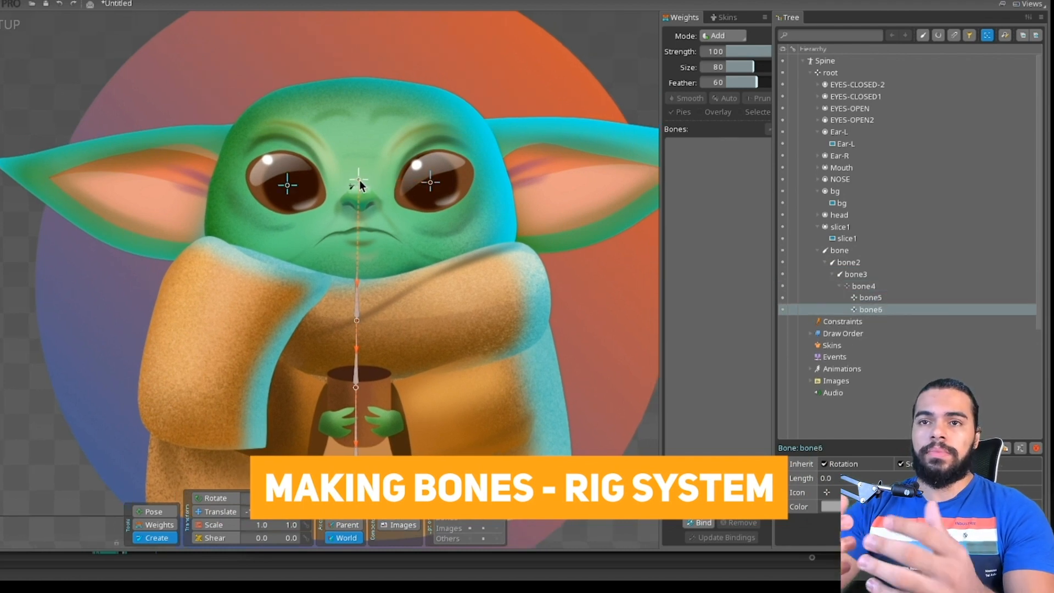
{"action": "left_click", "coordinate": [358, 179]}
{"action": "left_click", "coordinate": [313, 199]}
{"action": "left_click", "coordinate": [312, 177]}
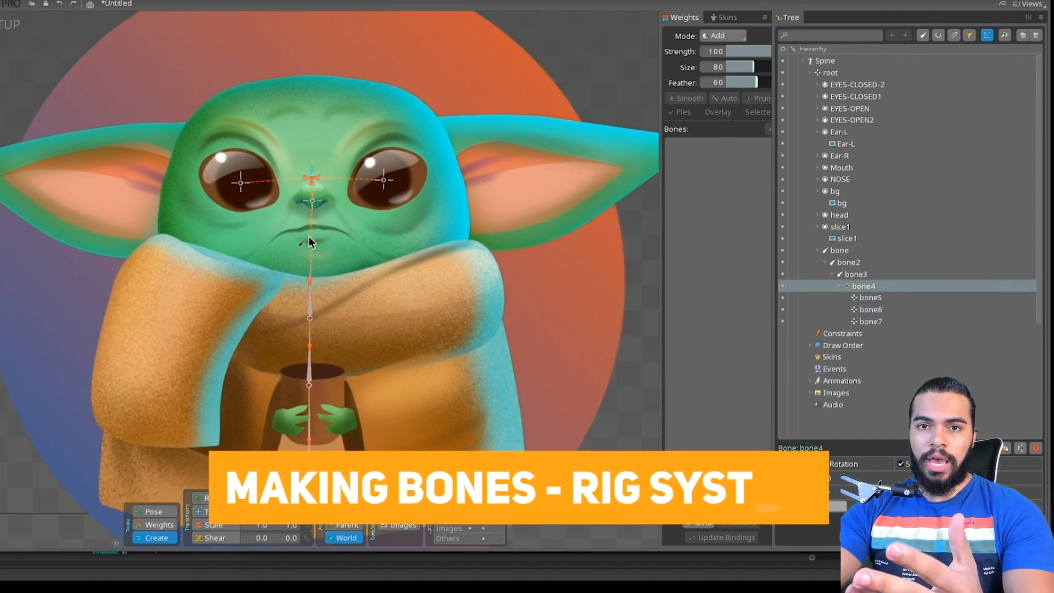
Step: Add a zero-length bone on the mouth and a three-bone chain along the Ear-R ear, parenting the chain to the uppermost spine bone
{"action": "left_click", "coordinate": [309, 237]}
{"action": "left_click", "coordinate": [312, 176]}
{"action": "left_click", "coordinate": [310, 287]}
{"action": "left_click_drag", "start_coordinate": [454, 166], "coordinate": [548, 157]}
{"action": "mouse_move", "coordinate": [548, 157]}
{"action": "left_mouse_down"}
{"action": "mouse_move", "coordinate": [436, 163]}
{"action": "mouse_move", "coordinate": [521, 158]}
{"action": "left_mouse_up"}
{"action": "left_click_drag", "start_coordinate": [520, 158], "coordinate": [561, 153]}
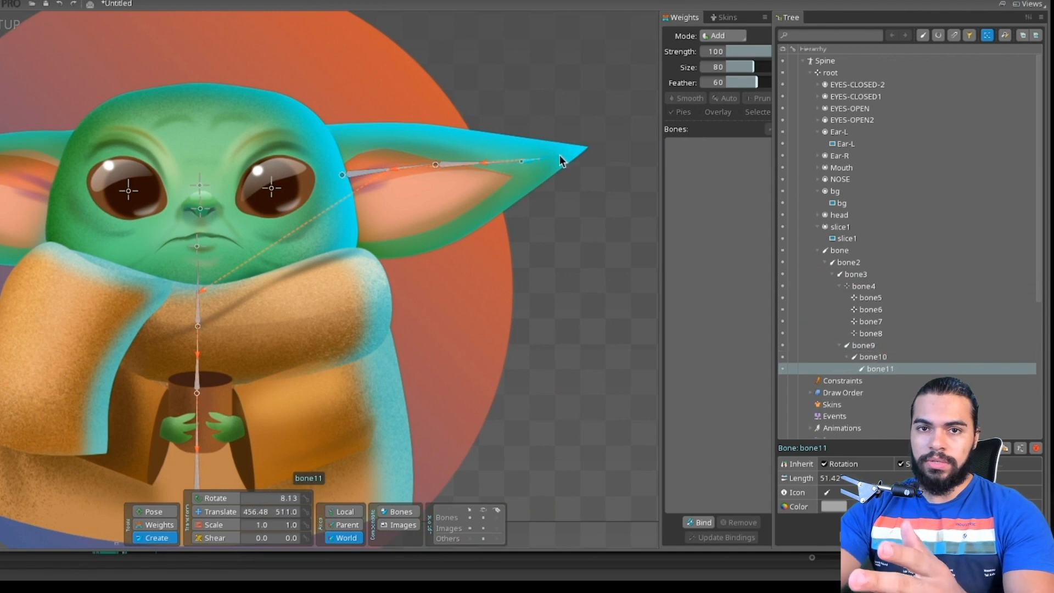
Step: Create a three-bone chain along the Ear-L ear out towards its tip, parented to the uppermost spine bone
{"action": "left_click_drag", "start_coordinate": [299, 286], "coordinate": [431, 240]}
{"action": "scroll", "coordinate": [432, 241], "scroll_direction": "down", "scroll_amount": 1}
{"action": "left_click", "coordinate": [357, 225]}
{"action": "left_click_drag", "start_coordinate": [232, 147], "coordinate": [111, 137]}
{"action": "left_click_drag", "start_coordinate": [111, 137], "coordinate": [60, 134]}
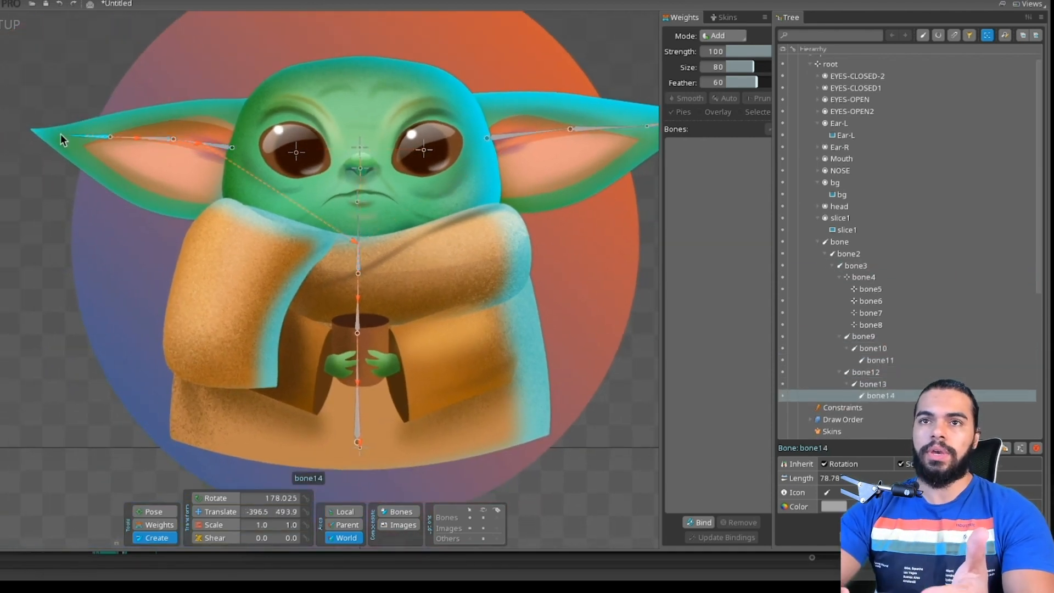
Step: Add a zero-length hand bone under the base bone and a three-bone chain down the draped cloth fold under the uppermost spine bone
{"action": "left_click", "coordinate": [358, 406]}
{"action": "left_click", "coordinate": [373, 357]}
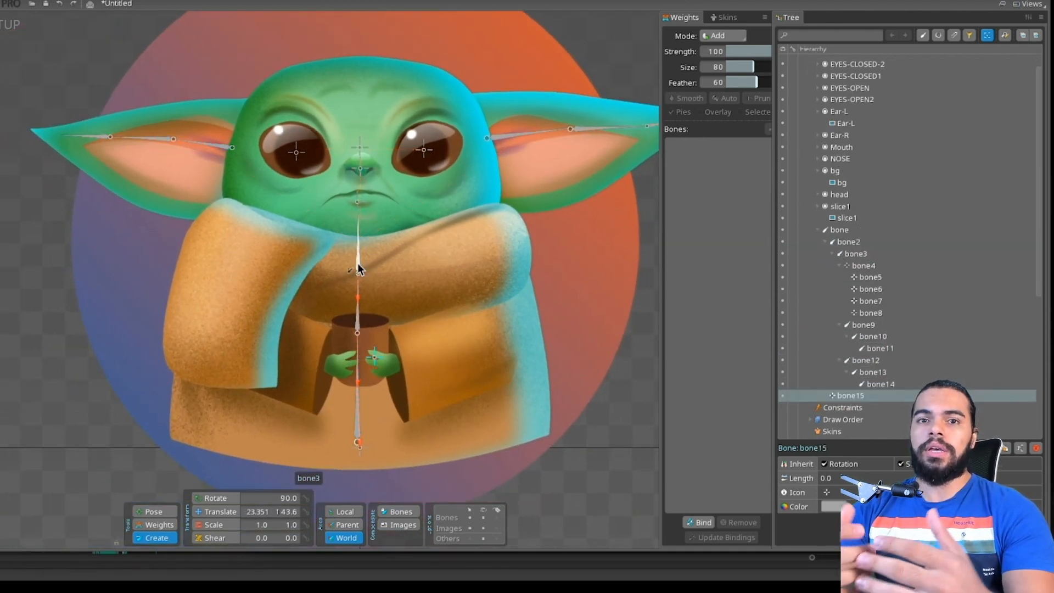
{"action": "left_click", "coordinate": [357, 257]}
{"action": "mouse_move", "coordinate": [262, 241]}
{"action": "left_mouse_down"}
{"action": "mouse_move", "coordinate": [232, 293]}
{"action": "mouse_move", "coordinate": [219, 370]}
{"action": "left_mouse_up"}
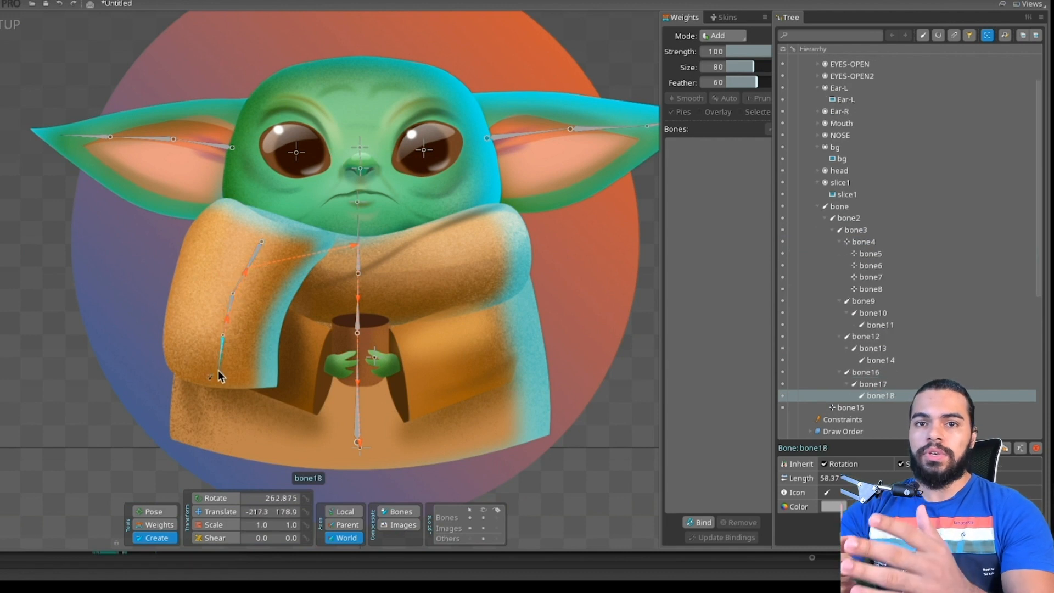
Step: Parent the head image to the uppermost spine bone, moving its current slot
{"action": "left_click", "coordinate": [483, 528]}
{"action": "left_click", "coordinate": [483, 527]}
{"action": "key", "text": "Escape"}
{"action": "left_click", "coordinate": [442, 374]}
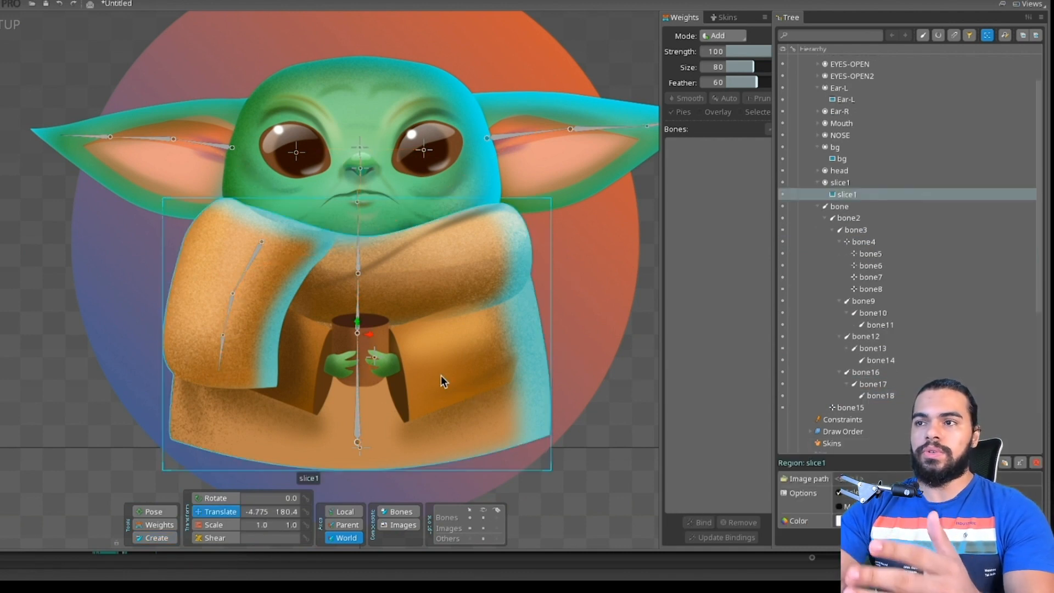
{"action": "left_click", "coordinate": [417, 190]}
{"action": "key", "text": "p"}
{"action": "left_click", "coordinate": [358, 254]}
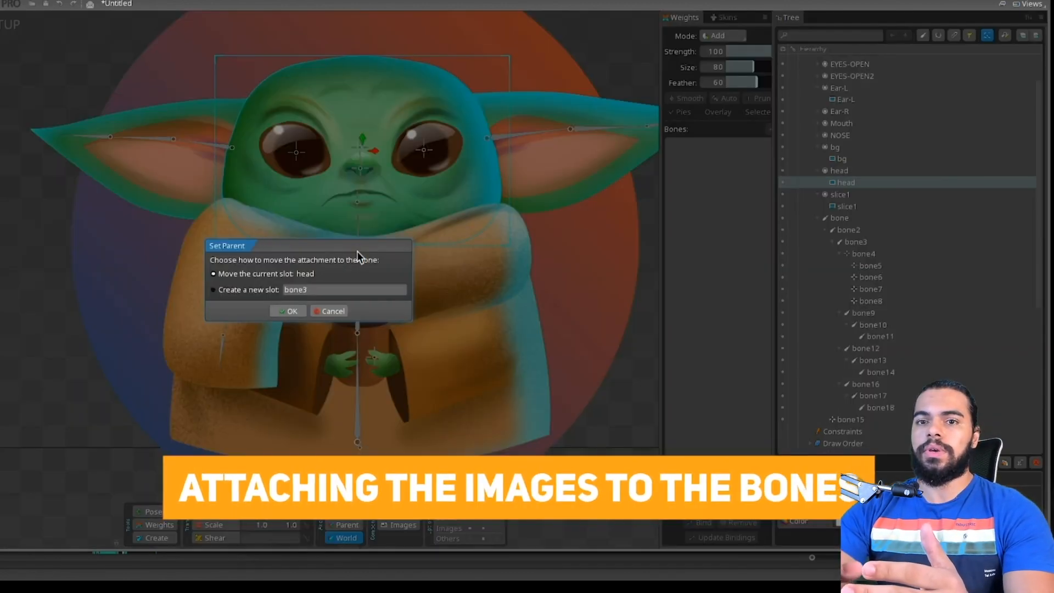
{"action": "left_click", "coordinate": [324, 309]}
Step: Filter the hierarchy to slots and parent the Mouth and NOSE slots to the mouth and nose bones
{"action": "left_click", "coordinate": [948, 35]}
{"action": "scroll", "coordinate": [397, 213], "scroll_direction": "up", "scroll_amount": 1}
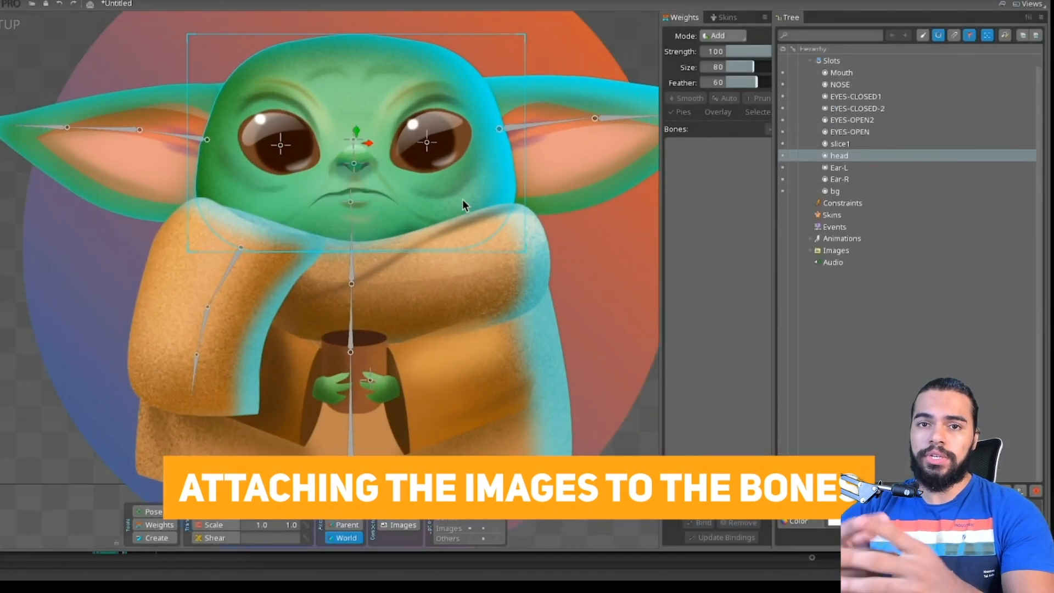
{"action": "left_click", "coordinate": [367, 200]}
{"action": "key", "text": "p"}
{"action": "left_click", "coordinate": [349, 202]}
{"action": "left_click", "coordinate": [351, 168]}
{"action": "key", "text": "p"}
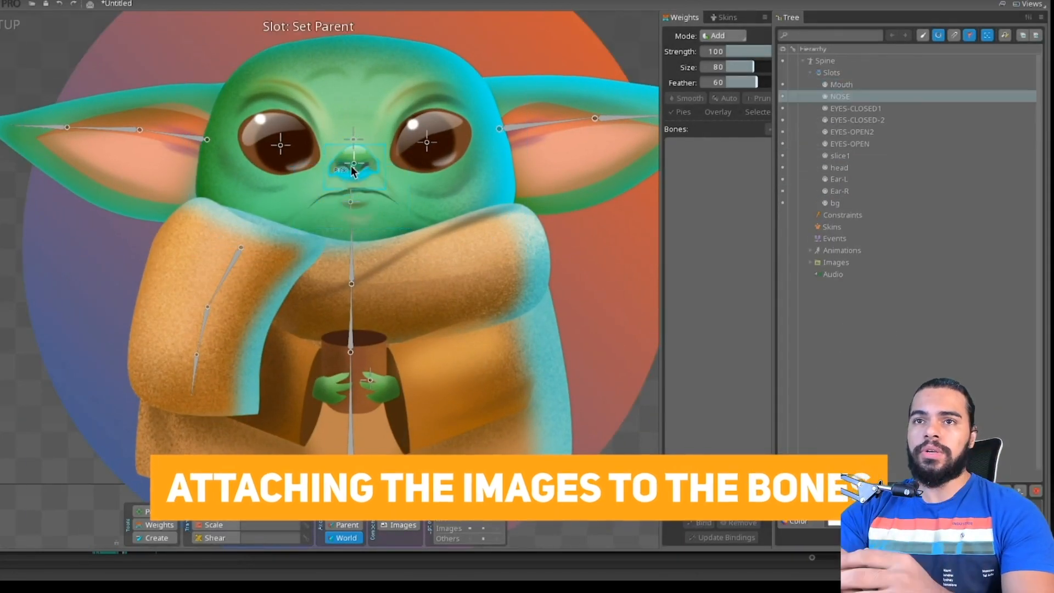
{"action": "left_click", "coordinate": [353, 164]}
Step: Parent the open-eye slots to their matching eye bones
{"action": "left_click", "coordinate": [427, 144]}
{"action": "left_click", "coordinate": [297, 155]}
{"action": "left_click", "coordinate": [428, 146]}
{"action": "key", "text": "p"}
{"action": "left_click", "coordinate": [428, 143]}
Step: Parent the Ear-R and Ear-L slots to the first bone of their respective ear chains
{"action": "scroll", "coordinate": [539, 172], "scroll_direction": "down", "scroll_amount": 1}
{"action": "left_click", "coordinate": [533, 173]}
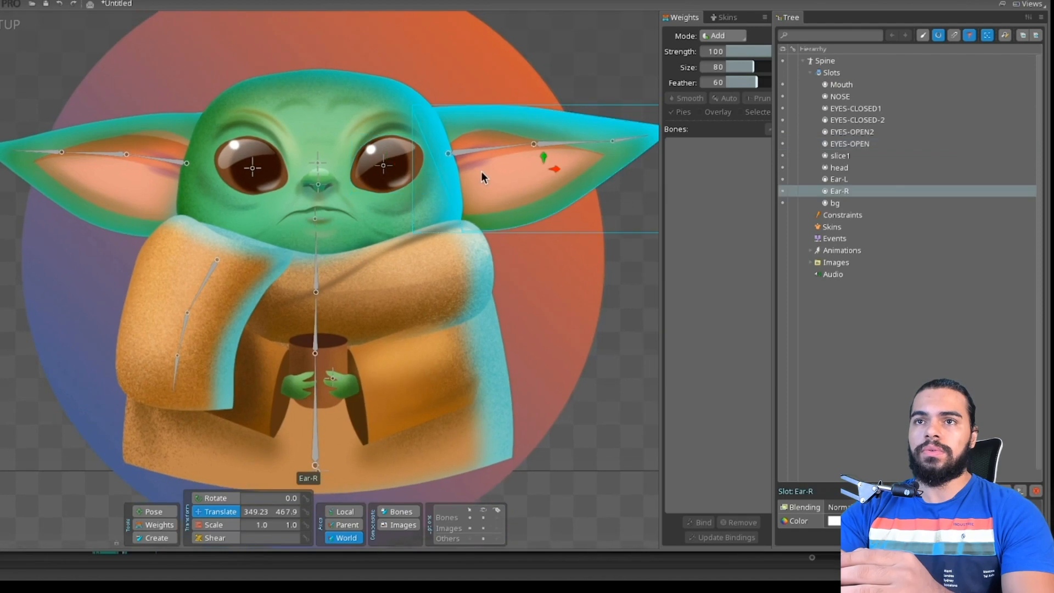
{"action": "key", "text": "p"}
{"action": "left_click", "coordinate": [479, 151]}
{"action": "left_click", "coordinate": [165, 202]}
Step: Test-rotate the uppermost spine bone to check the attached head parts, and undo the rotation
{"action": "left_click", "coordinate": [316, 258]}
{"action": "key", "text": "c"}
{"action": "left_click_drag", "start_coordinate": [609, 367], "coordinate": [621, 391]}
{"action": "key", "text": "ctrl+z"}
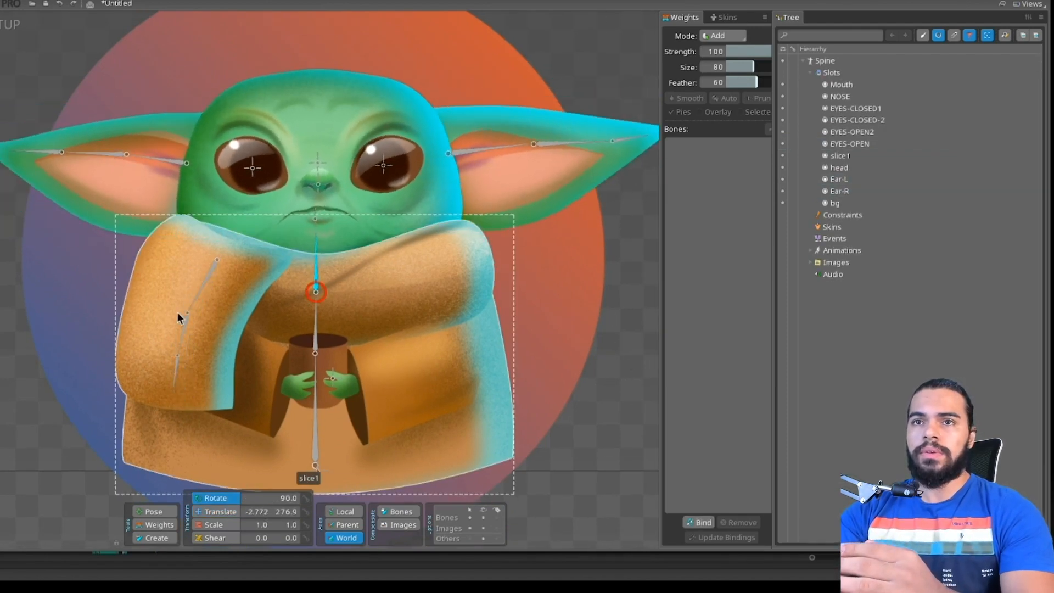
Step: Save the project as BABY-YODA-project in the Baby-Yoda-Spine folder
{"action": "left_click_drag", "start_coordinate": [179, 317], "coordinate": [222, 307]}
{"action": "left_click", "coordinate": [285, 325]}
{"action": "key", "text": "ctrl+s"}
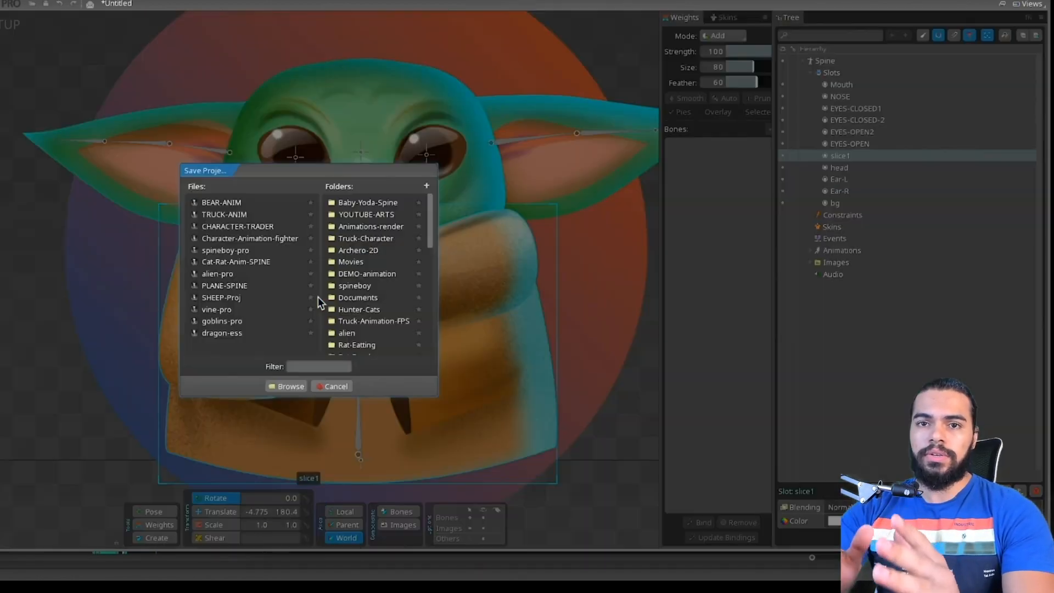
{"action": "left_click", "coordinate": [353, 202]}
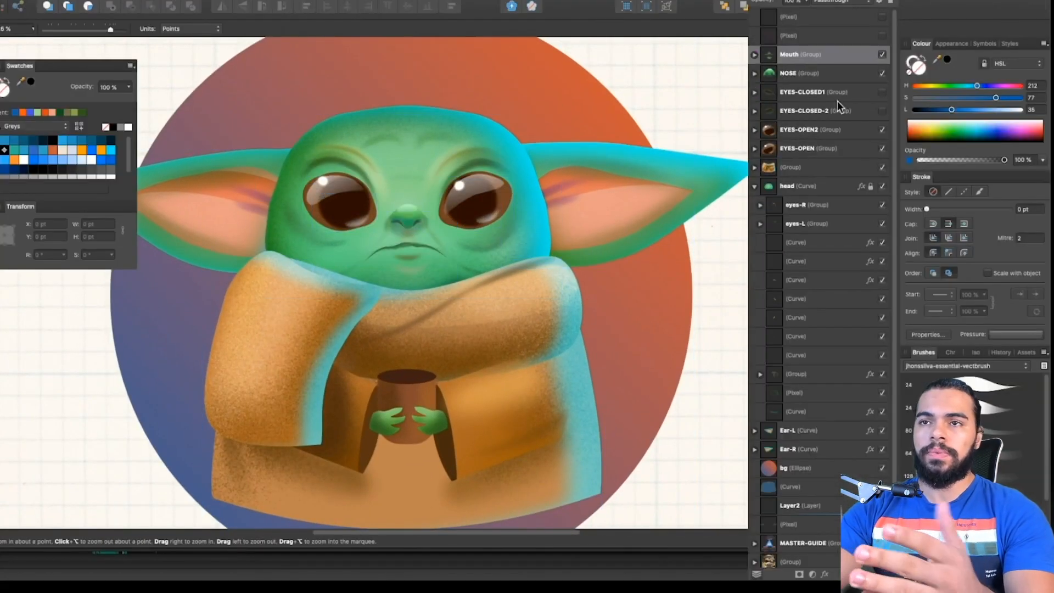
Step: Switch to Affinity Designer, take Cloth-1 and the arms group out of the clothing group, and name the arms group ARMS
{"action": "key", "text": "v"}
{"action": "double_click", "coordinate": [377, 293]}
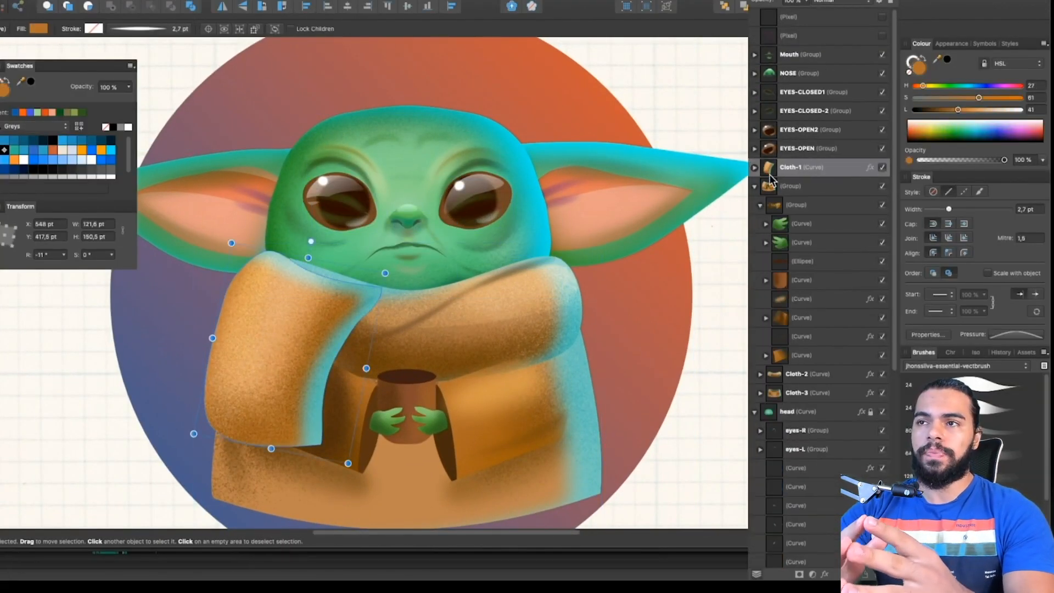
{"action": "double_click", "coordinate": [462, 403]}
{"action": "left_click_drag", "start_coordinate": [774, 205], "coordinate": [768, 177]}
{"action": "double_click", "coordinate": [790, 186]}
{"action": "type", "text": "ARMS"}
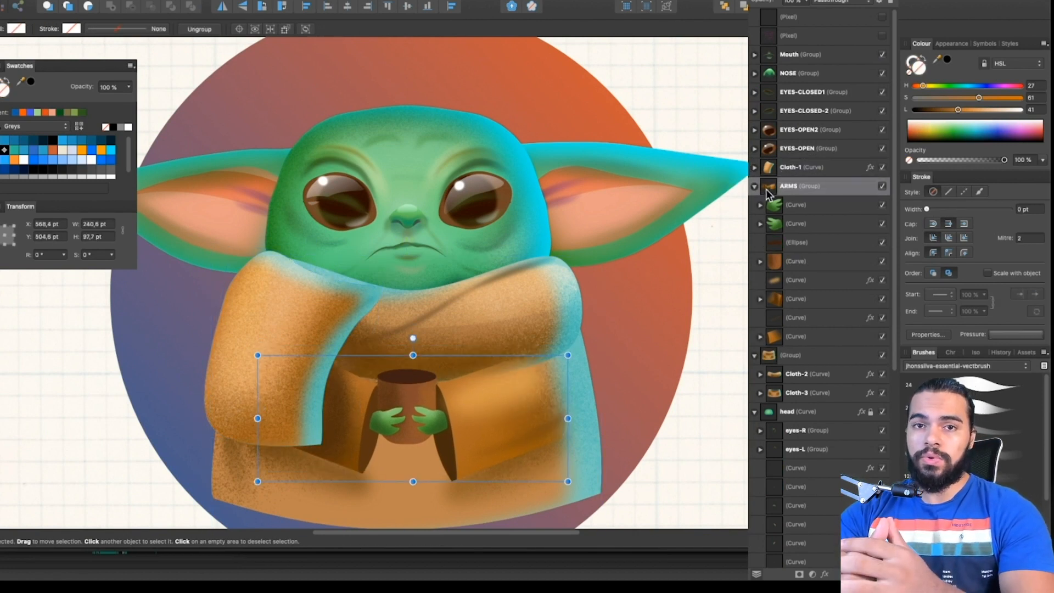
Step: Move Cloth-2 out of the remaining clothing group and rename that group CLOTH-BODY
{"action": "left_click", "coordinate": [754, 186]}
{"action": "left_click_drag", "start_coordinate": [800, 222], "coordinate": [802, 214]}
{"action": "double_click", "coordinate": [804, 223]}
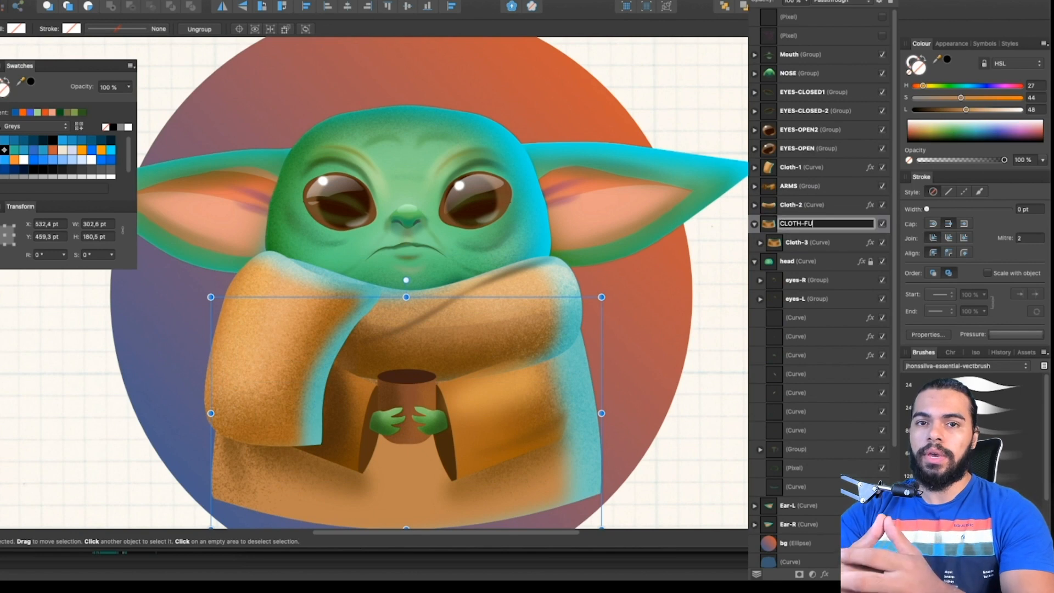
Step: Create export slices for the Cloth-1, ARMS and Cloth-2 layers and export them for Spine
{"action": "left_click", "coordinate": [18, 8]}
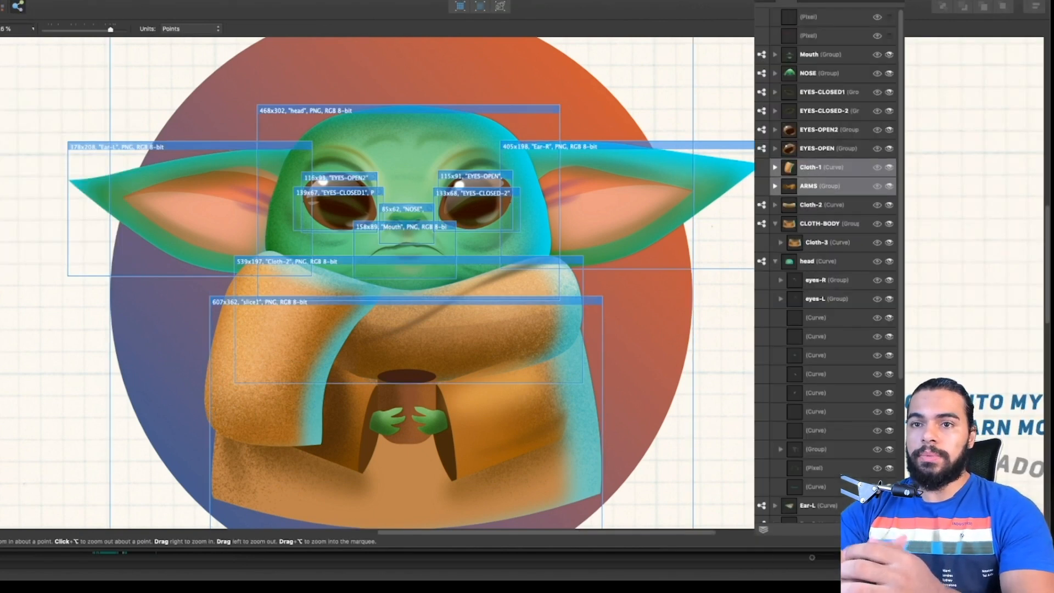
{"action": "left_click", "coordinate": [817, 2]}
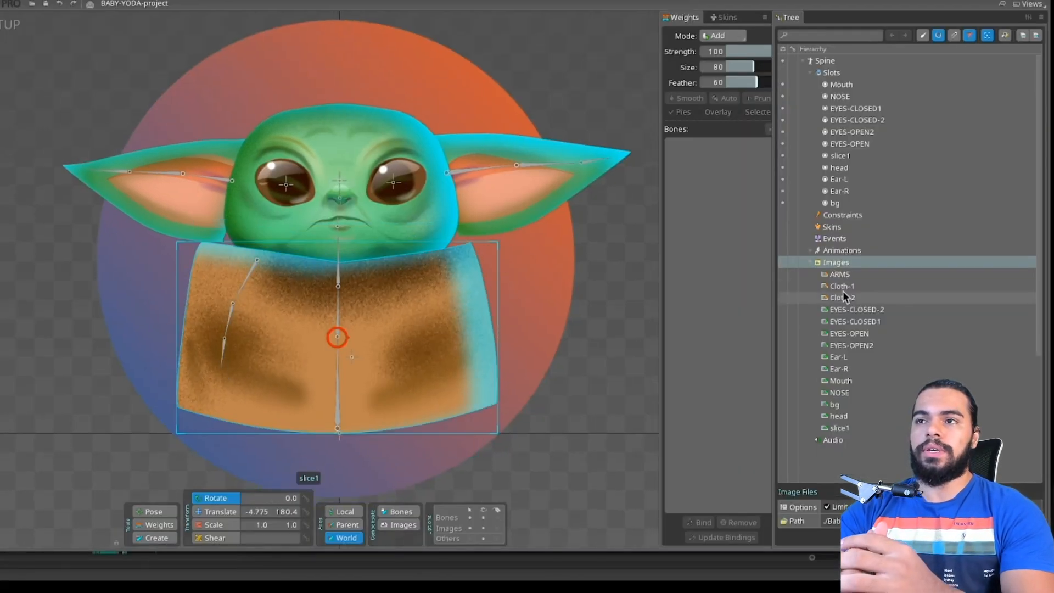
Step: Switch to Spine, place the Cloth-2, Cloth-1 and ARMS images on the character, and move the slice1 body down to fit them
{"action": "left_click_drag", "start_coordinate": [363, 351], "coordinate": [364, 256]}
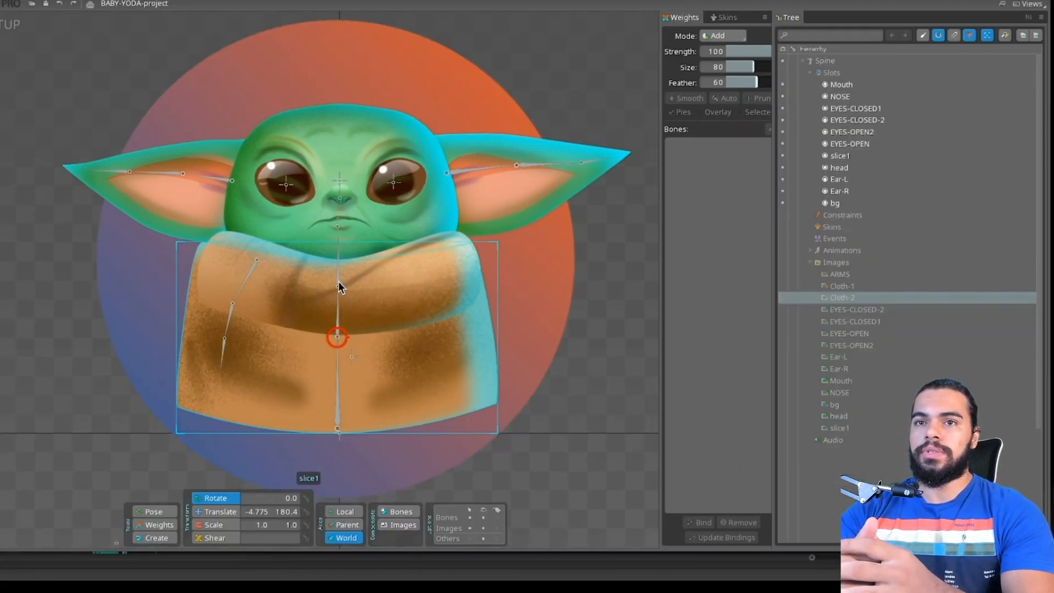
{"action": "left_click", "coordinate": [344, 285]}
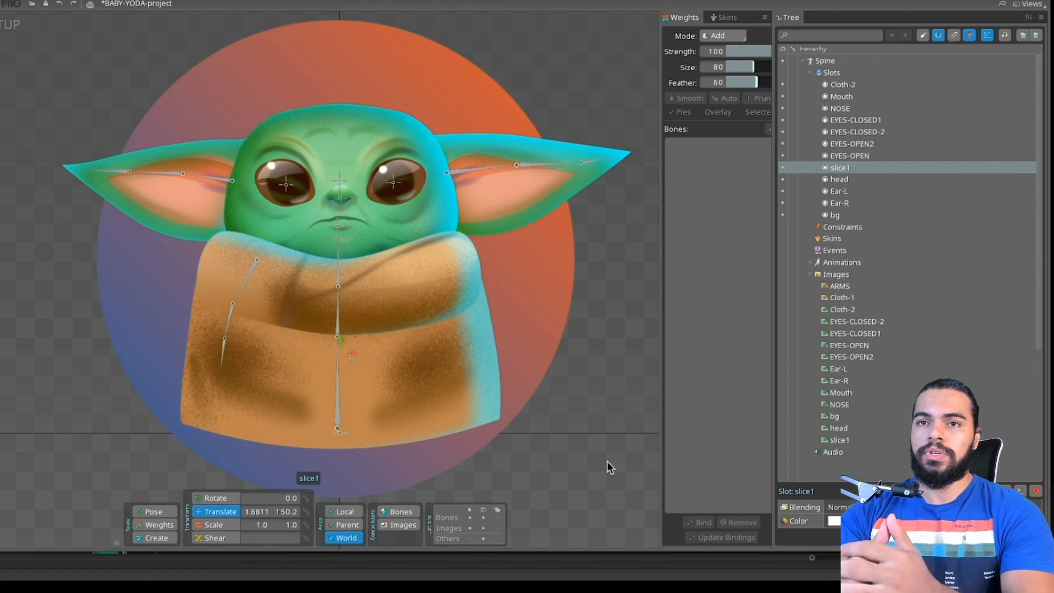
{"action": "left_click_drag", "start_coordinate": [841, 297], "coordinate": [248, 305]}
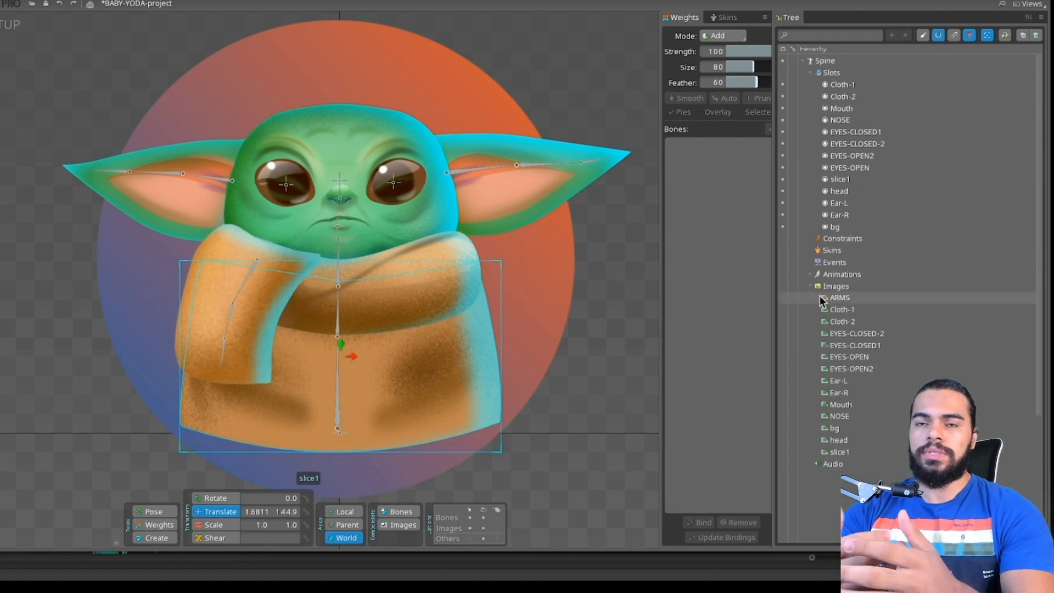
{"action": "left_click_drag", "start_coordinate": [840, 298], "coordinate": [339, 359]}
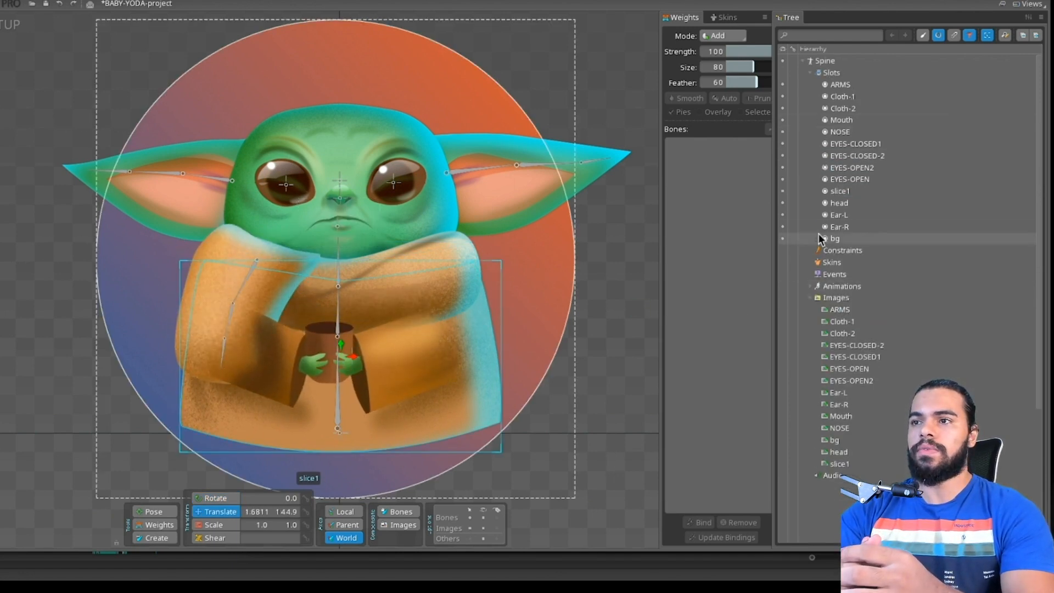
Step: Show the full hierarchy with the draw order expanded, and move ARMS below Cloth-2 in the draw order
{"action": "scroll", "coordinate": [812, 228], "scroll_direction": "down", "scroll_amount": 2}
{"action": "scroll", "coordinate": [812, 224], "scroll_direction": "up", "scroll_amount": 2}
{"action": "left_click", "coordinate": [938, 35]}
{"action": "left_click", "coordinate": [804, 62]}
{"action": "left_click", "coordinate": [803, 61]}
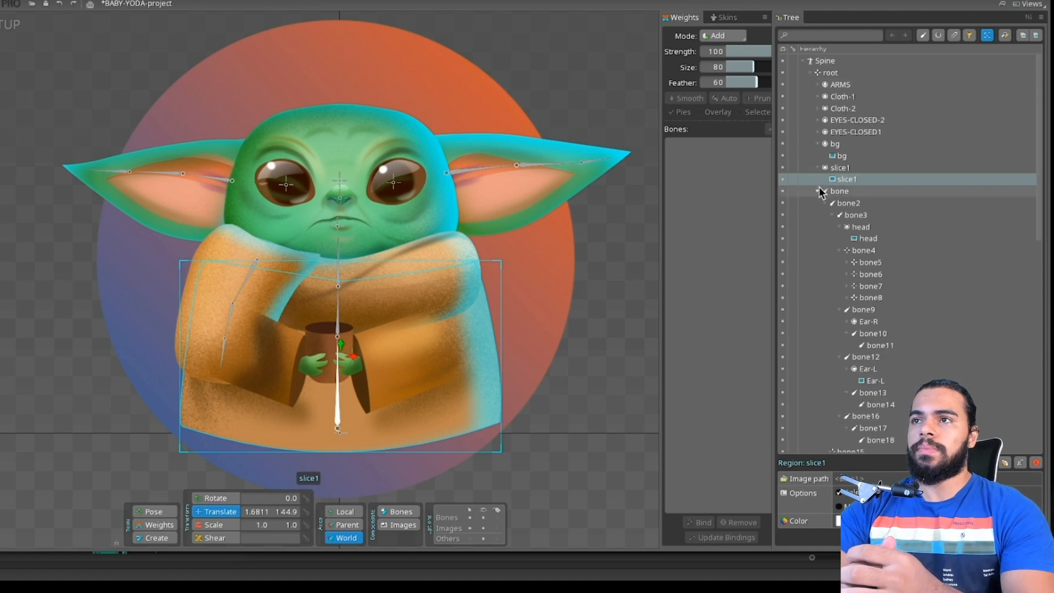
{"action": "left_click", "coordinate": [818, 191]}
{"action": "scroll", "coordinate": [813, 184], "scroll_direction": "down", "scroll_amount": 2}
{"action": "left_click", "coordinate": [810, 126]}
{"action": "left_click_drag", "start_coordinate": [840, 137], "coordinate": [829, 169]}
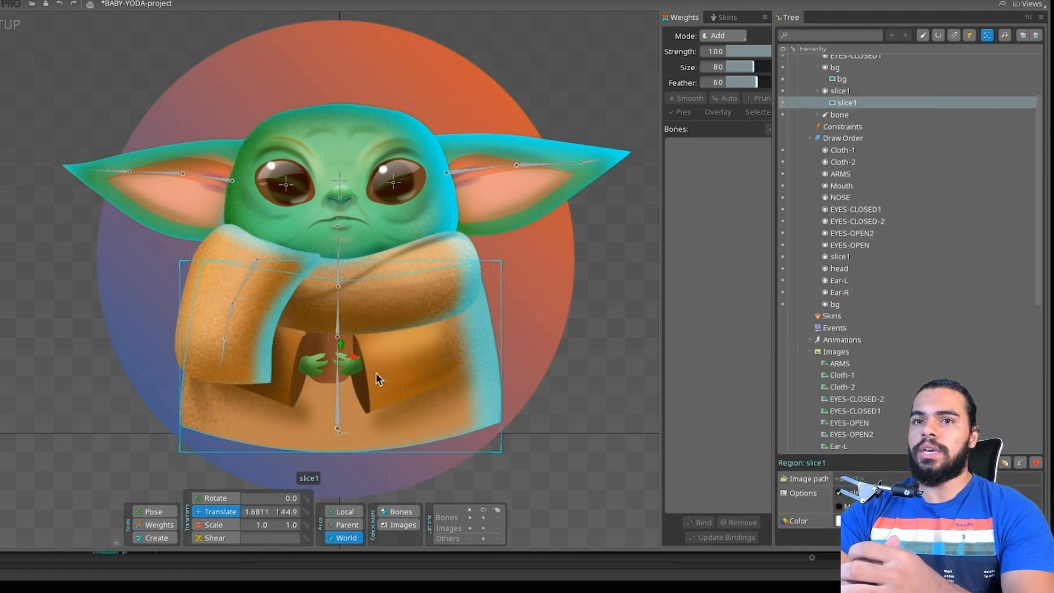
Step: Reorder ARMS between Cloth-1 and Cloth-2 in the draw order
{"action": "left_click", "coordinate": [342, 370]}
{"action": "left_click_drag", "start_coordinate": [840, 262], "coordinate": [823, 245]}
{"action": "left_click", "coordinate": [367, 387]}
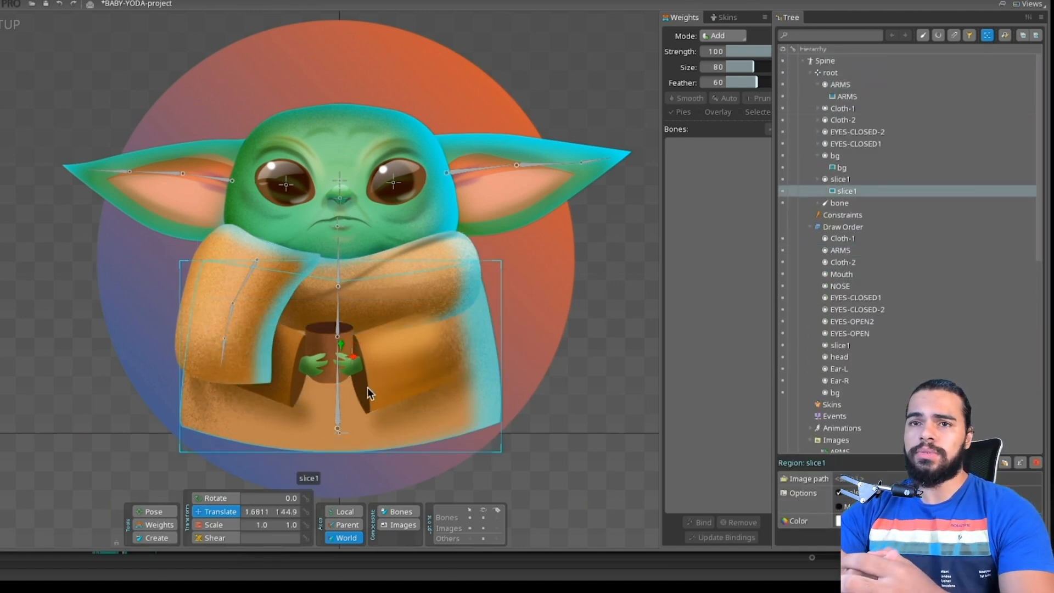
{"action": "left_click_drag", "start_coordinate": [353, 390], "coordinate": [359, 396]}
Step: Filter the hierarchy to slots and parent the Cloth-1 slot to the first bone of the draped cloth chain
{"action": "left_click_drag", "start_coordinate": [287, 323], "coordinate": [350, 309]}
{"action": "left_click", "coordinate": [350, 308]}
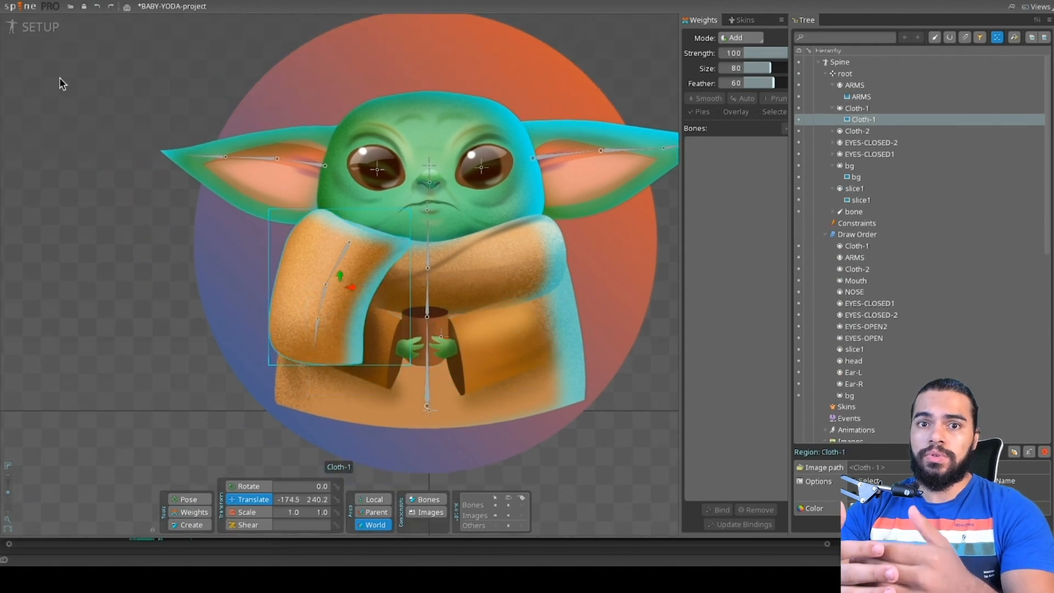
{"action": "left_click_drag", "start_coordinate": [240, 280], "coordinate": [206, 290]}
{"action": "key", "text": "c"}
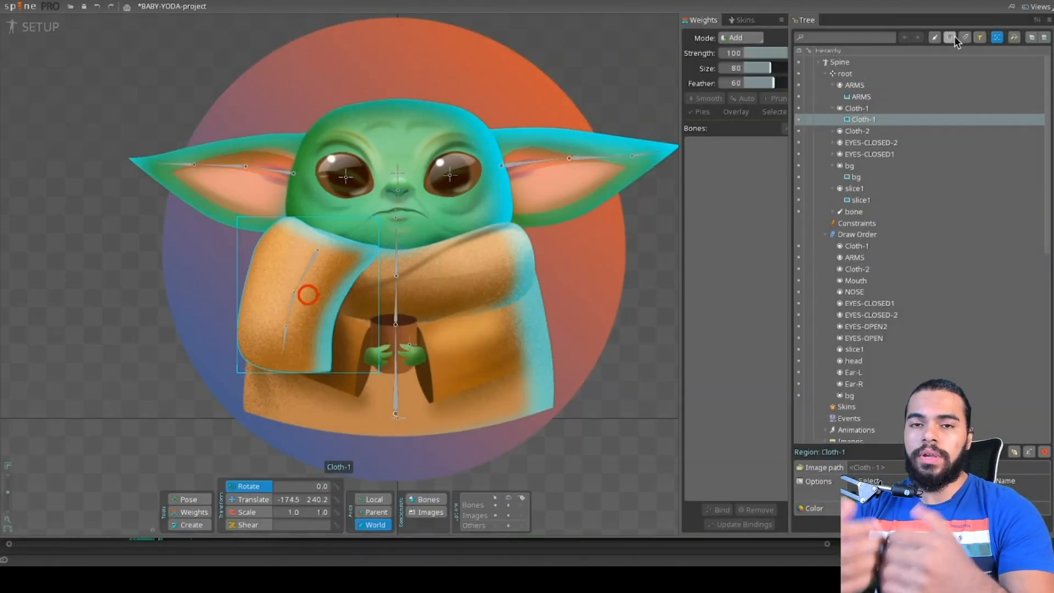
{"action": "left_click", "coordinate": [950, 38]}
{"action": "key", "text": "p"}
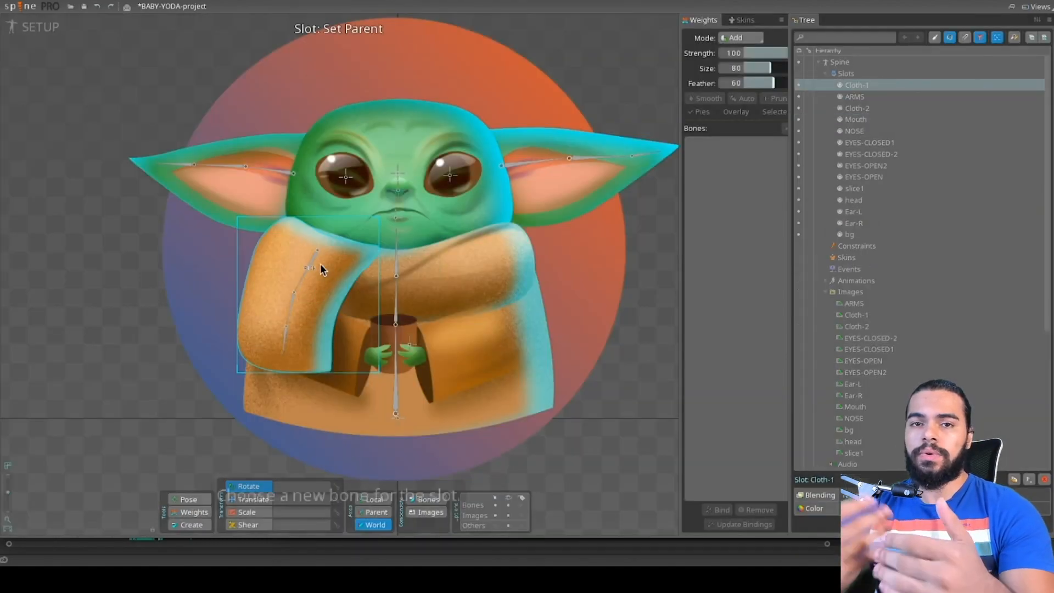
{"action": "left_click", "coordinate": [316, 262]}
Step: Parent the ARMS slot to the zero-length bone on the hands
{"action": "left_click", "coordinate": [413, 349]}
{"action": "key", "text": "p"}
{"action": "left_click", "coordinate": [413, 349]}
Step: Test-rotate the second spine bone to check the attachments, and undo the rotation
{"action": "left_click", "coordinate": [397, 315]}
{"action": "scroll", "coordinate": [397, 315], "scroll_direction": "down", "scroll_amount": 1}
{"action": "left_click_drag", "start_coordinate": [563, 307], "coordinate": [562, 292]}
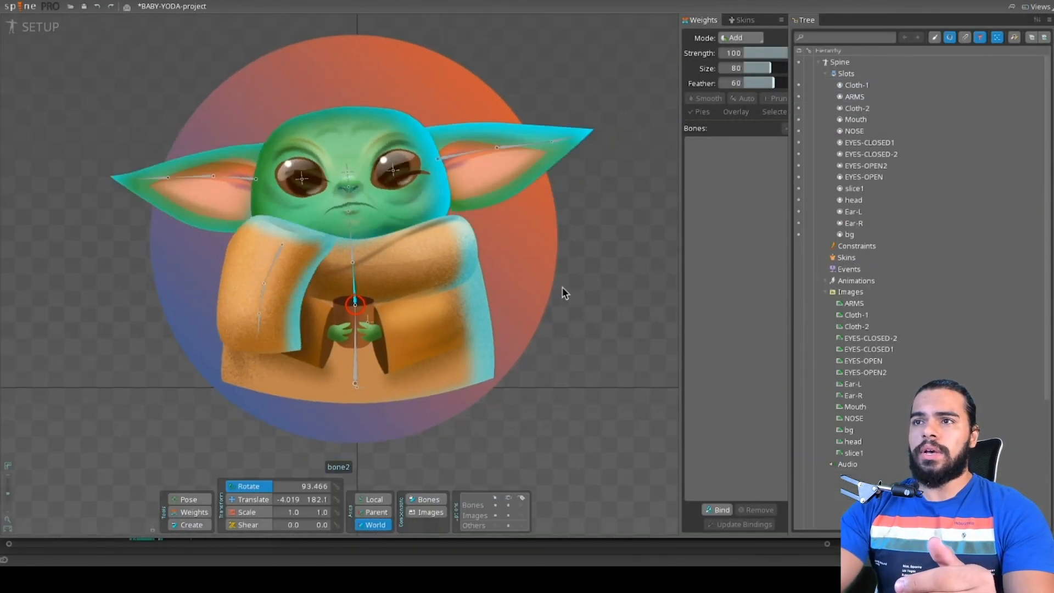
{"action": "key", "text": "ctrl+z"}
Step: Try parenting the Cloth-2 slot to the second spine bone, test-rotate that bone, and undo the rotation
{"action": "left_click", "coordinate": [381, 275]}
{"action": "key", "text": "p"}
{"action": "left_click", "coordinate": [354, 285]}
{"action": "left_click", "coordinate": [355, 282]}
{"action": "left_click_drag", "start_coordinate": [464, 255], "coordinate": [468, 265]}
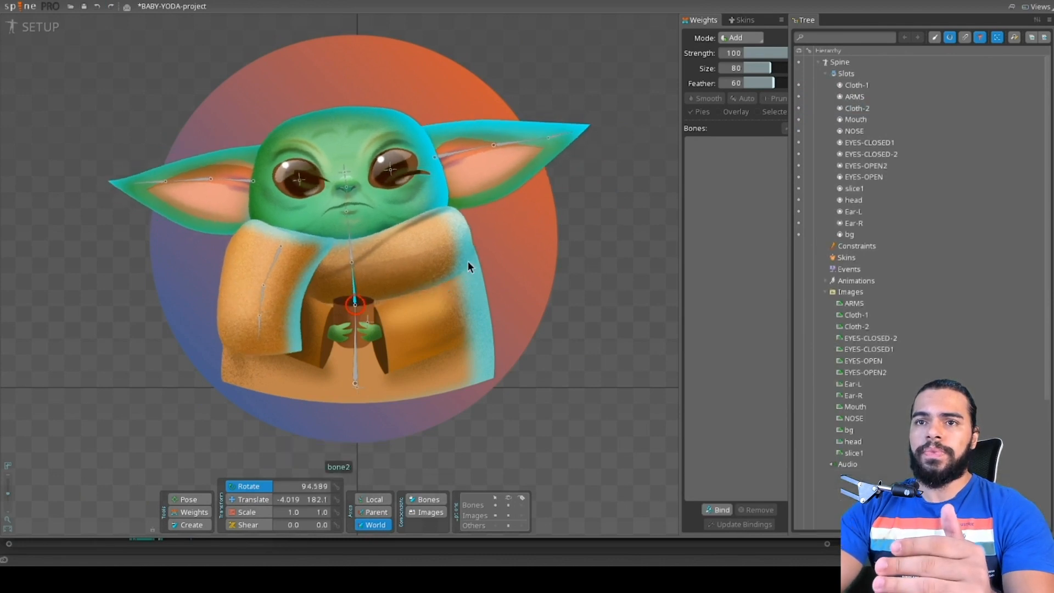
{"action": "key", "text": "ctrl+z"}
Step: Parent the Cloth-2 slot to the uppermost spine bone, undo the test movements, and save the project
{"action": "left_click", "coordinate": [417, 264]}
{"action": "key", "text": "p"}
{"action": "left_click", "coordinate": [356, 255]}
{"action": "left_click", "coordinate": [356, 252]}
{"action": "key", "text": "ctrl+z"}
{"action": "mouse_move", "coordinate": [623, 318]}
{"action": "left_mouse_down"}
{"action": "mouse_move", "coordinate": [638, 329]}
{"action": "mouse_move", "coordinate": [616, 329]}
{"action": "left_mouse_up"}
{"action": "key", "text": "ctrl+s"}
{"action": "key", "text": "v"}
{"action": "key", "text": "ctrl+z"}
Step: Move the EYES-CLOSED-2 attachment into the EYES-OPEN slot and the EYES-CLOSED1 attachment into the EYES-OPEN2 slot
{"action": "scroll", "coordinate": [378, 194], "scroll_direction": "up", "scroll_amount": 1}
{"action": "left_click", "coordinate": [840, 165]}
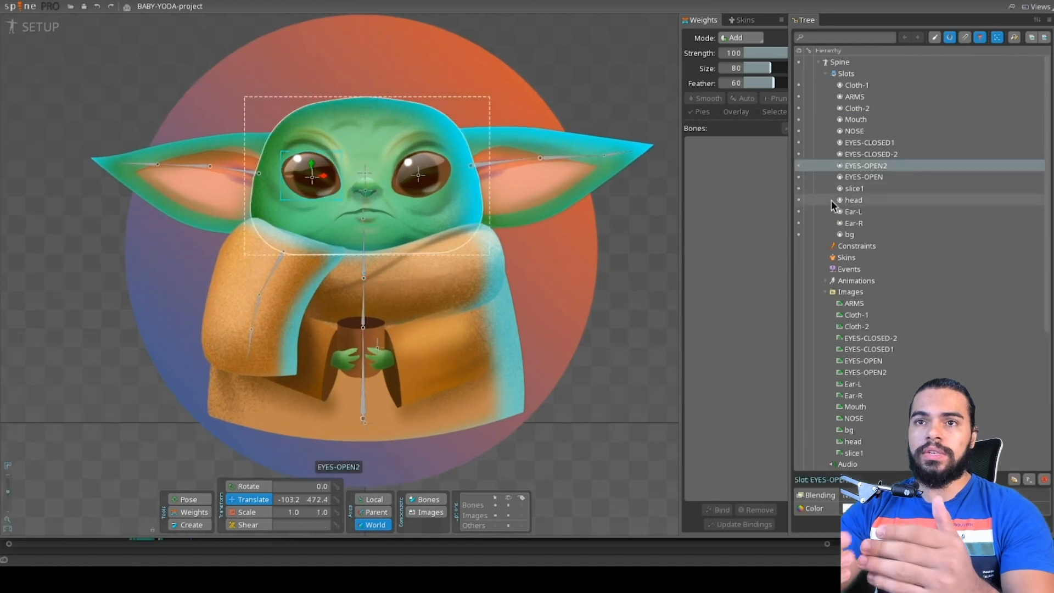
{"action": "left_click", "coordinate": [823, 154]}
{"action": "left_click", "coordinate": [833, 154]}
{"action": "left_click", "coordinate": [864, 165]}
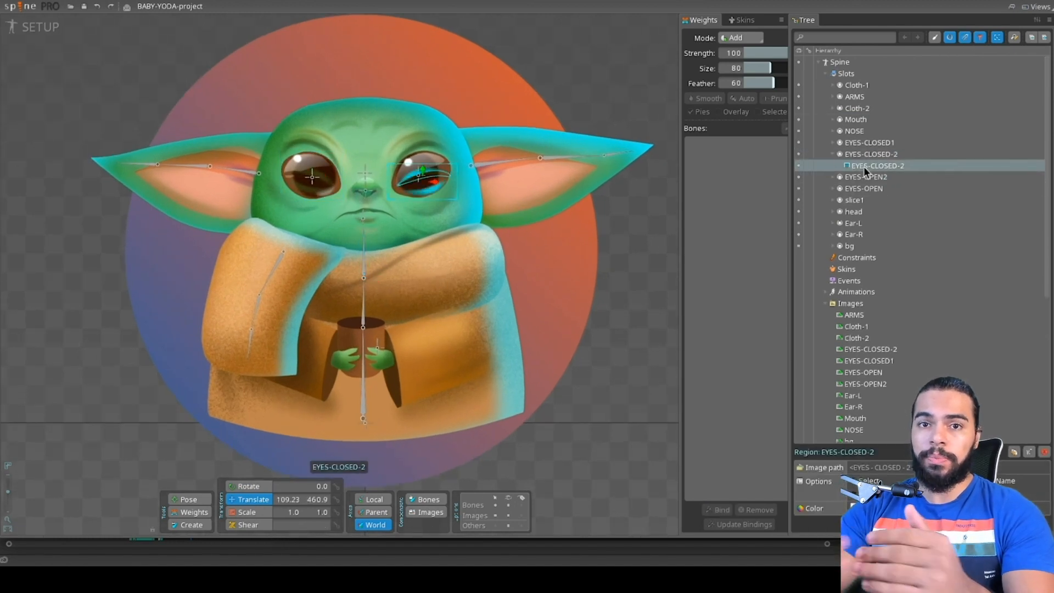
{"action": "left_click", "coordinate": [862, 154]}
{"action": "mouse_move", "coordinate": [867, 164]}
{"action": "left_mouse_down"}
{"action": "mouse_move", "coordinate": [866, 187]}
{"action": "mouse_move", "coordinate": [863, 177]}
{"action": "left_mouse_up"}
{"action": "left_click", "coordinate": [833, 143]}
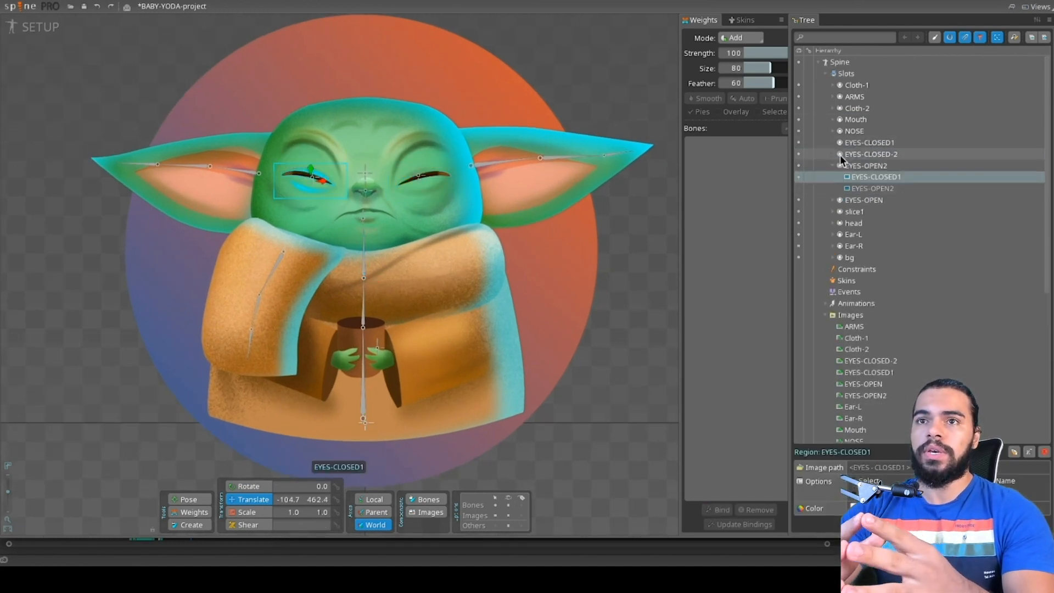
Step: Delete the emptied EYES-CLOSED1 and EYES-CLOSED-2 slots and save the project
{"action": "left_click", "coordinate": [842, 143]}
{"action": "left_click", "coordinate": [1046, 479]}
{"action": "left_click", "coordinate": [324, 292]}
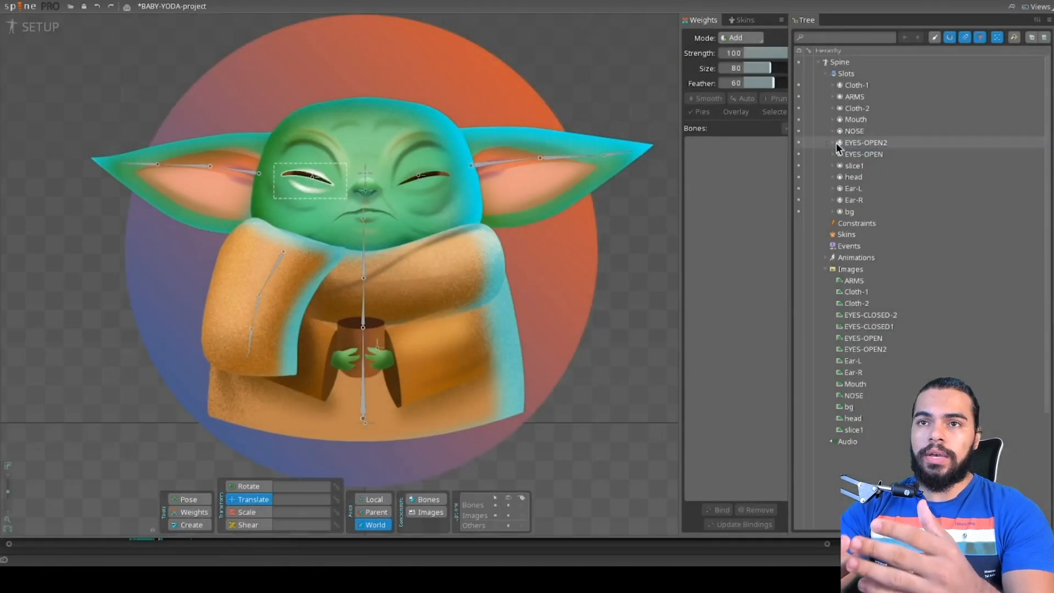
{"action": "left_click", "coordinate": [862, 167]}
{"action": "left_click", "coordinate": [571, 304]}
{"action": "key", "text": "ctrl+s"}
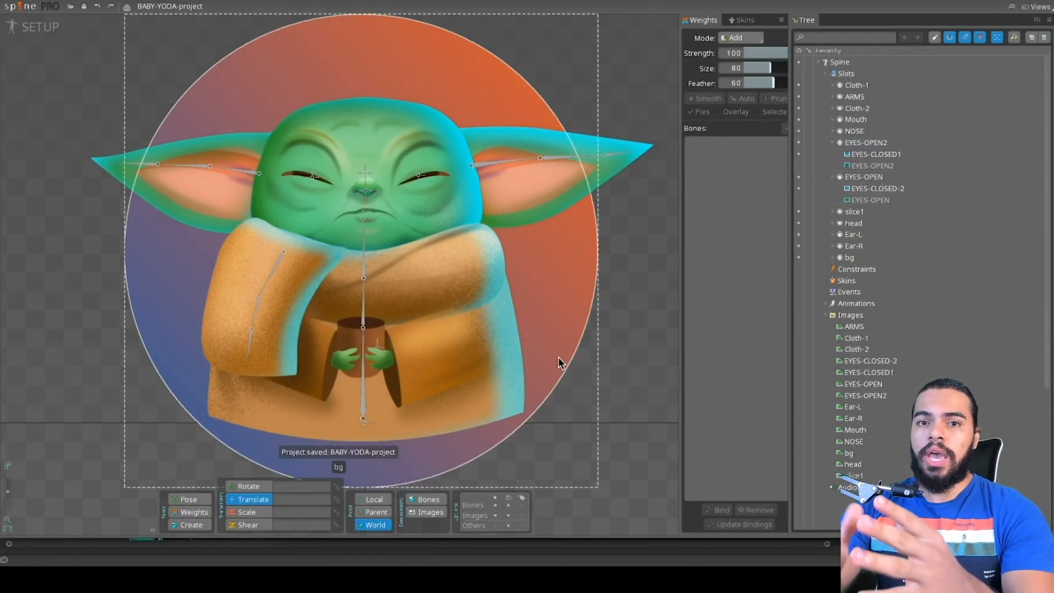
Step: Show the open-eye attachments in the EYES-OPEN2 and EYES-OPEN slots, and collapse both slots
{"action": "left_click", "coordinate": [798, 165]}
{"action": "left_click", "coordinate": [832, 142]}
{"action": "left_click", "coordinate": [832, 143]}
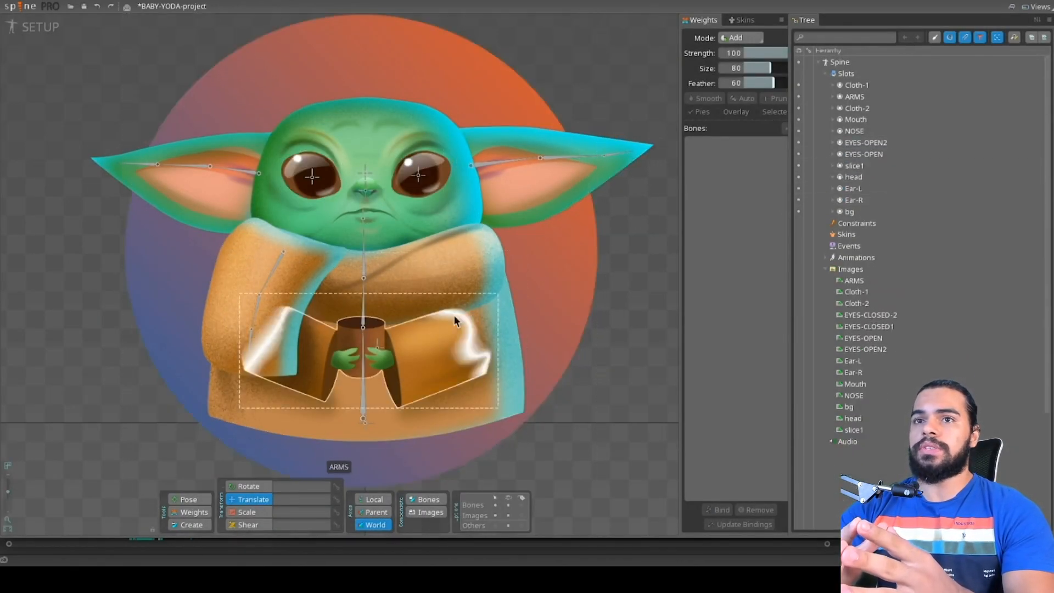
Step: Edit the Ear-R mesh: trace the ear's outline and add extra vertices along its edge
{"action": "left_click", "coordinate": [550, 169]}
{"action": "key", "text": "e"}
{"action": "left_click", "coordinate": [401, 499]}
{"action": "left_click_drag", "start_coordinate": [383, 463], "coordinate": [328, 462]}
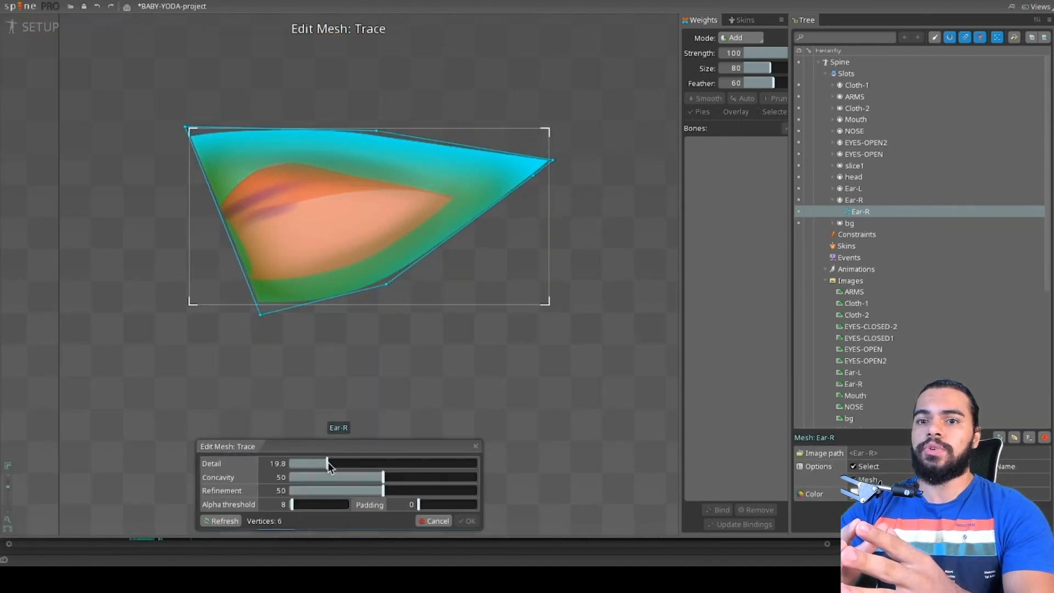
{"action": "left_click", "coordinate": [467, 521]}
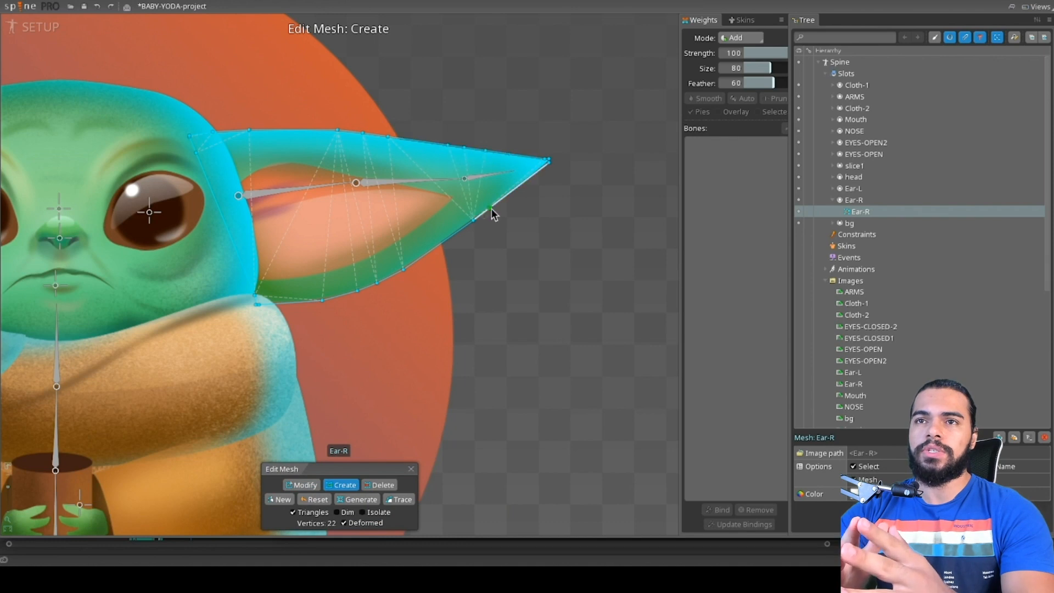
{"action": "key", "text": "Escape"}
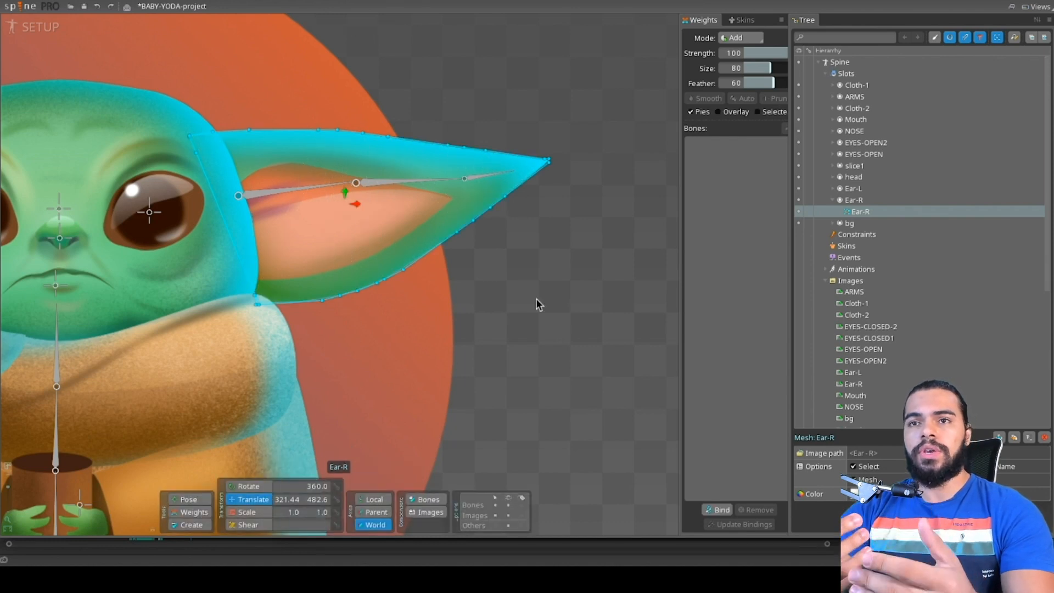
Step: Bind the Ear-R mesh to its three ear bones and store those bones as selection 5
{"action": "left_click", "coordinate": [716, 510]}
{"action": "left_click", "coordinate": [461, 179]}
{"action": "left_click", "coordinate": [406, 181]}
{"action": "left_click", "coordinate": [297, 189]}
{"action": "key", "text": "Escape"}
{"action": "left_click", "coordinate": [470, 178]}
{"action": "left_click", "coordinate": [406, 181], "text": "ctrl"}
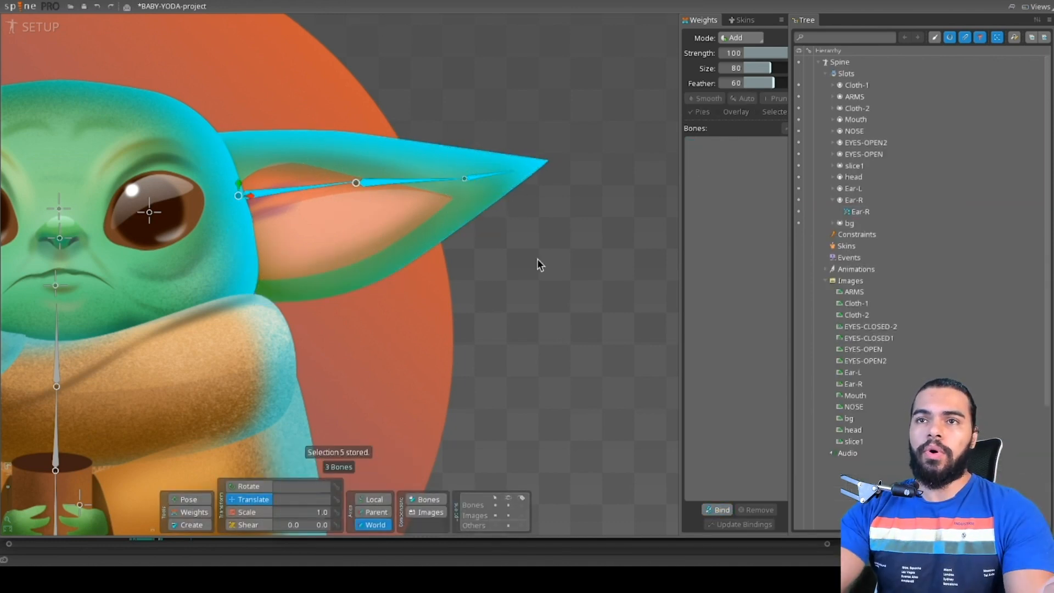
Step: Test the Ear-R mesh by posing its bone chain and moving the chain's base, and undo the movements
{"action": "scroll", "coordinate": [344, 331], "scroll_direction": "down", "scroll_amount": 2}
{"action": "key", "text": "b"}
{"action": "left_click_drag", "start_coordinate": [417, 186], "coordinate": [471, 123]}
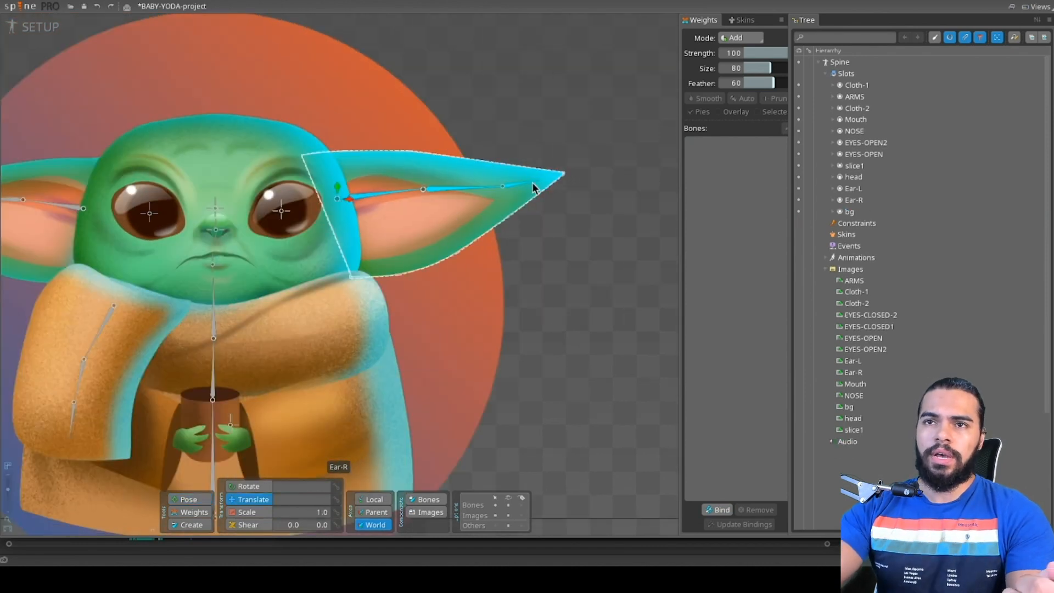
{"action": "left_click", "coordinate": [196, 497]}
{"action": "left_click_drag", "start_coordinate": [537, 183], "coordinate": [551, 105]}
{"action": "key", "text": "v"}
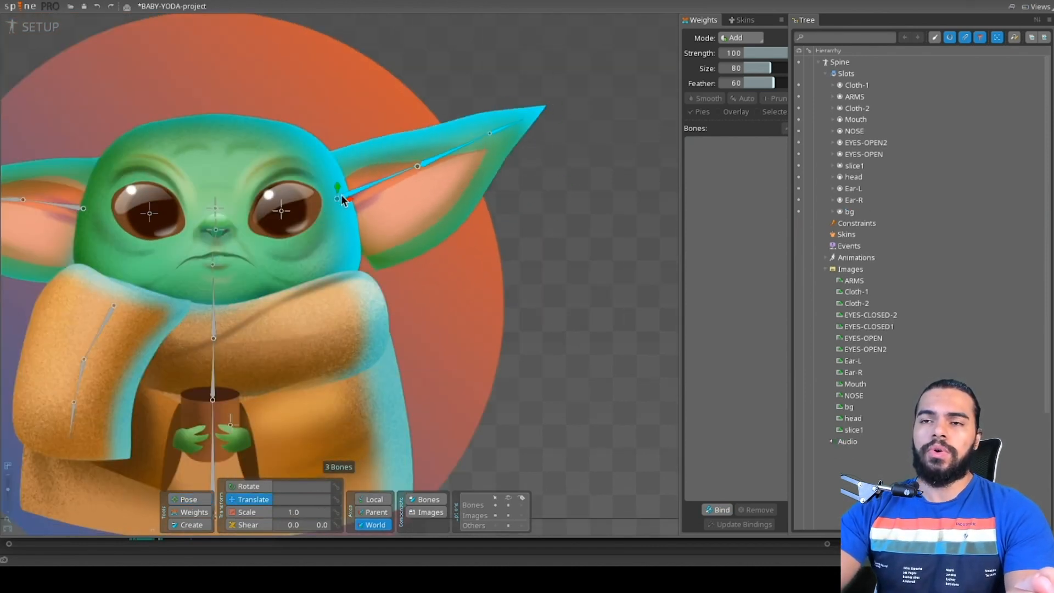
{"action": "left_click_drag", "start_coordinate": [340, 194], "coordinate": [323, 199]}
{"action": "key", "text": "ctrl+z"}
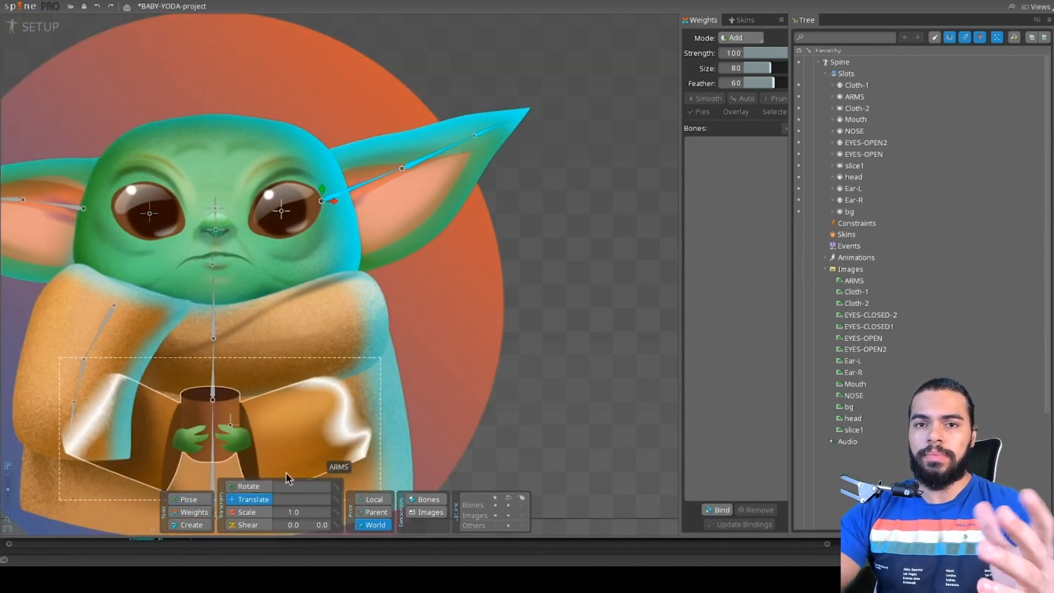
{"action": "left_click", "coordinate": [219, 428]}
{"action": "left_click_drag", "start_coordinate": [508, 125], "coordinate": [546, 168]}
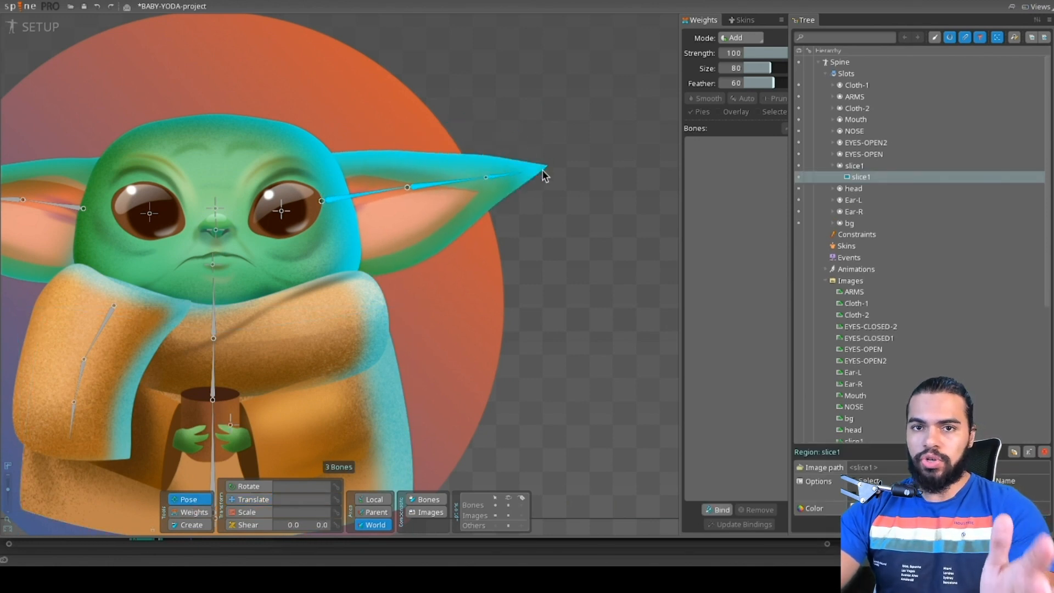
{"action": "key", "text": "ctrl+z"}
{"action": "scroll", "coordinate": [565, 216], "scroll_direction": "down", "scroll_amount": 2}
{"action": "key", "text": "ctrl+z"}
Step: Convert Ear-L to a mesh, trace it with detail 38.9, concavity 55.4 and refinement 54.4, and add edge vertices
{"action": "left_click", "coordinate": [192, 213]}
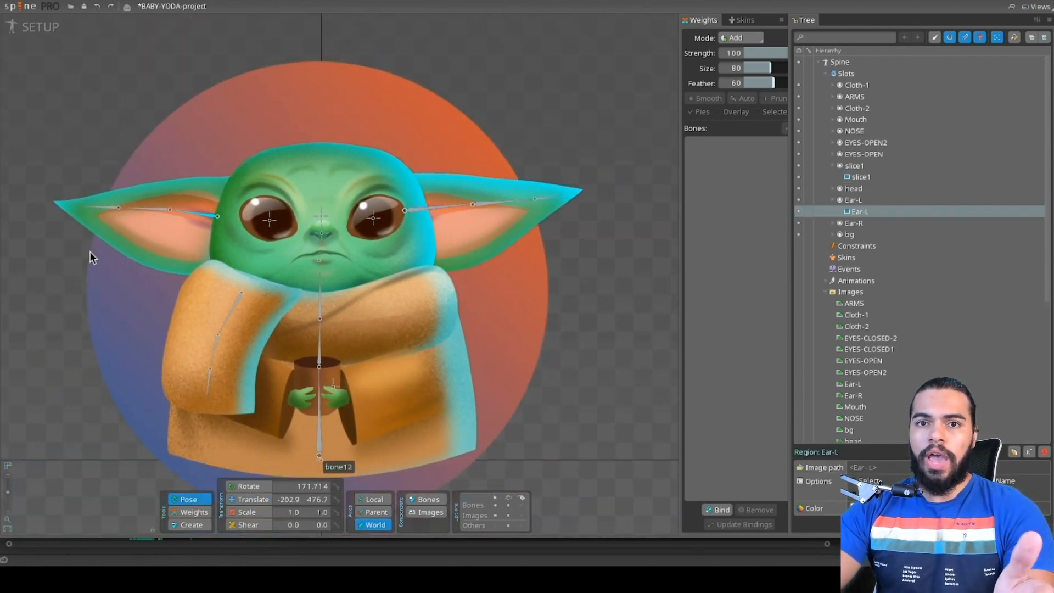
{"action": "left_click", "coordinate": [135, 235]}
{"action": "scroll", "coordinate": [234, 248], "scroll_direction": "up", "scroll_amount": 1}
{"action": "left_click", "coordinate": [854, 494]}
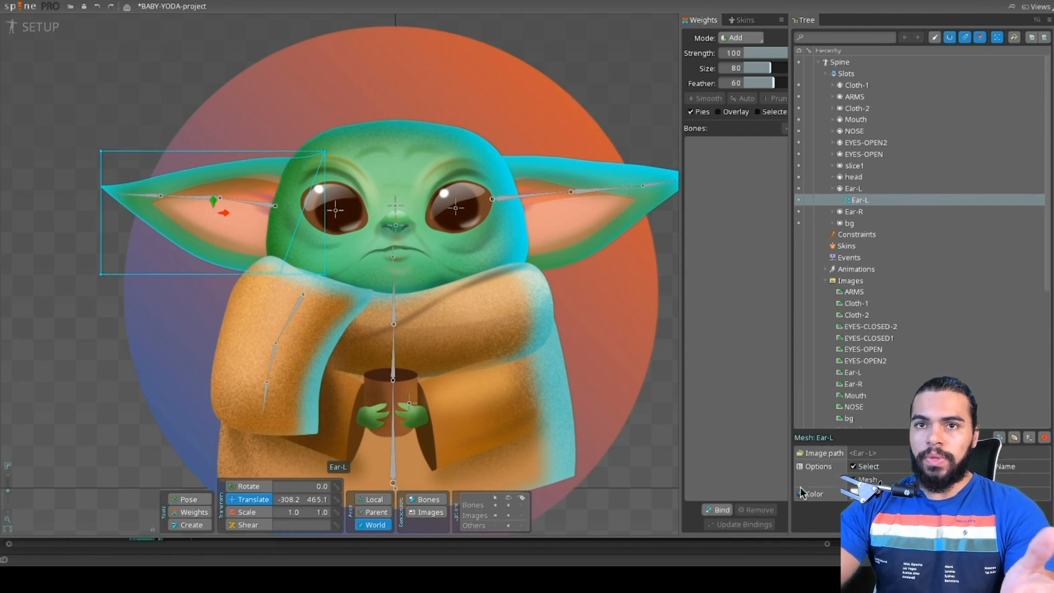
{"action": "left_click", "coordinate": [404, 495]}
{"action": "left_click_drag", "start_coordinate": [149, 220], "coordinate": [207, 233]}
{"action": "scroll", "coordinate": [207, 233], "scroll_direction": "up", "scroll_amount": 1}
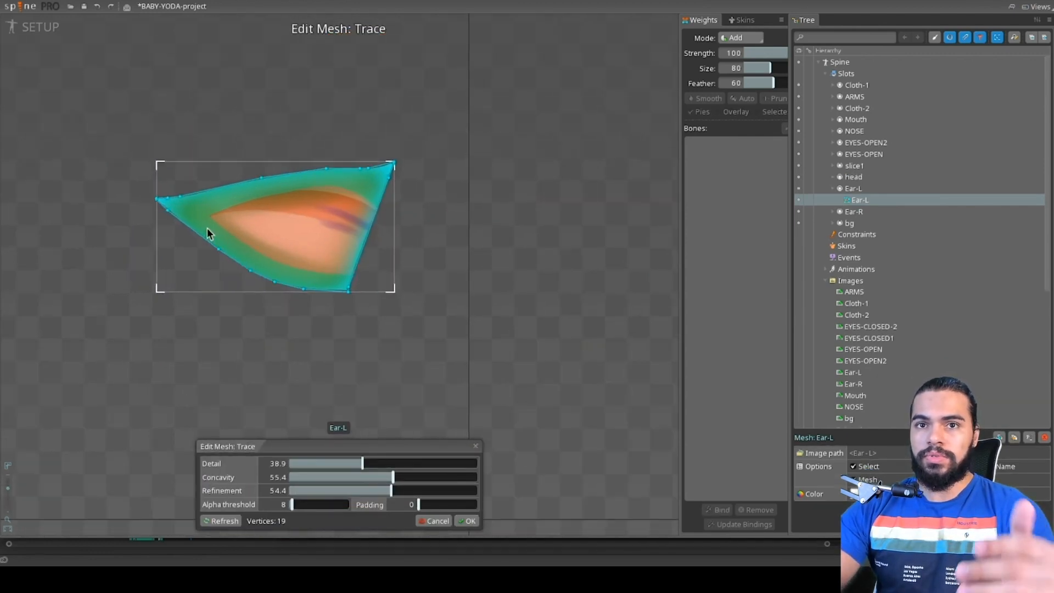
{"action": "left_click", "coordinate": [466, 520]}
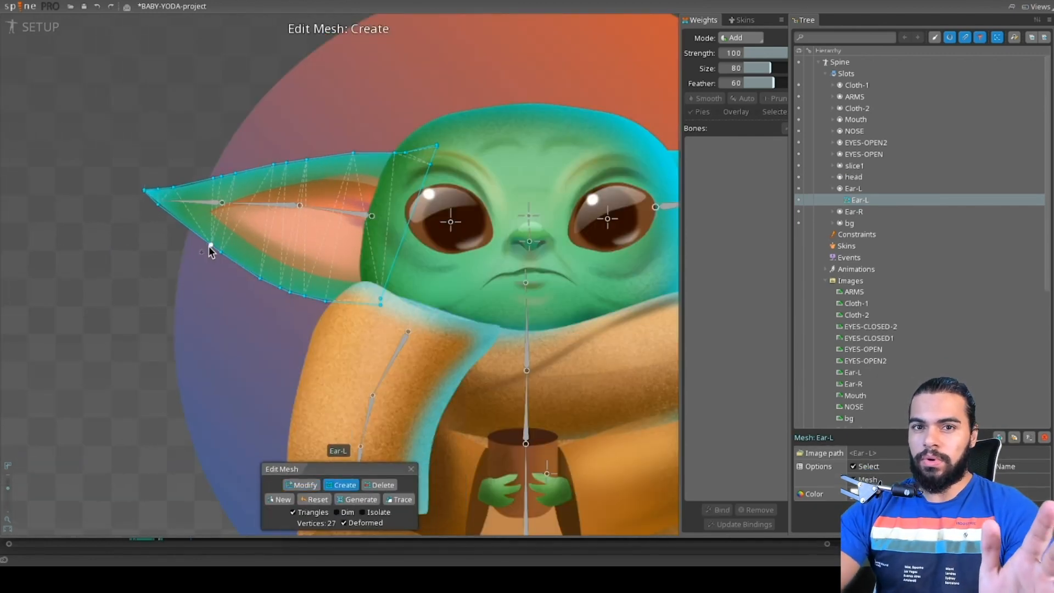
{"action": "key", "text": "Escape"}
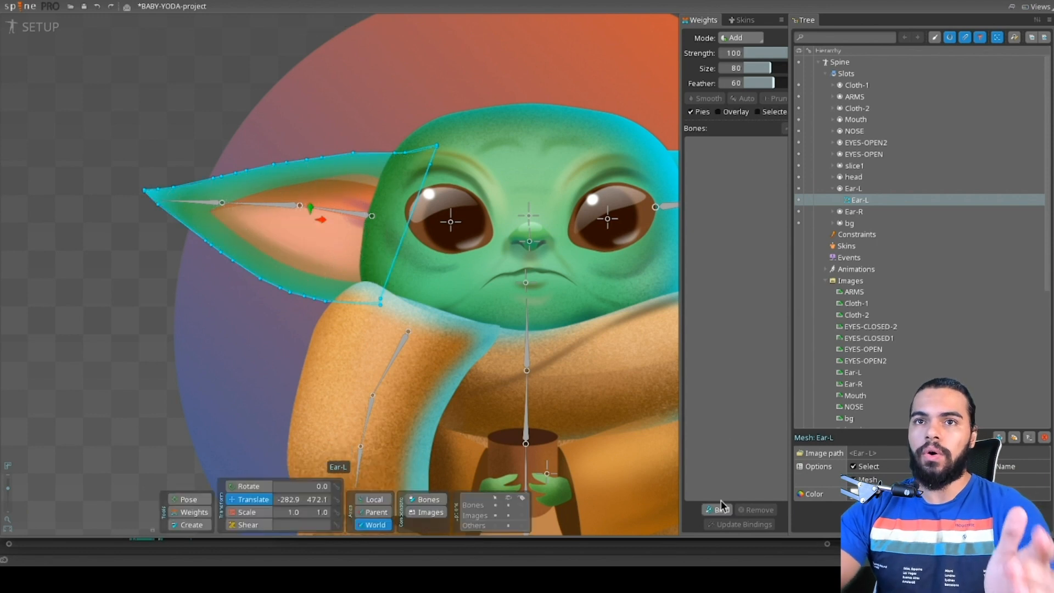
Step: Bind the Ear-L mesh to its three ear bones and store those bones as selection 6
{"action": "left_click", "coordinate": [720, 508]}
{"action": "left_click", "coordinate": [196, 202]}
{"action": "left_click", "coordinate": [270, 206]}
{"action": "left_click", "coordinate": [338, 211]}
{"action": "key", "text": "Escape"}
{"action": "left_click", "coordinate": [195, 202]}
{"action": "left_click", "coordinate": [277, 204], "text": "ctrl"}
{"action": "left_click", "coordinate": [337, 212], "text": "ctrl"}
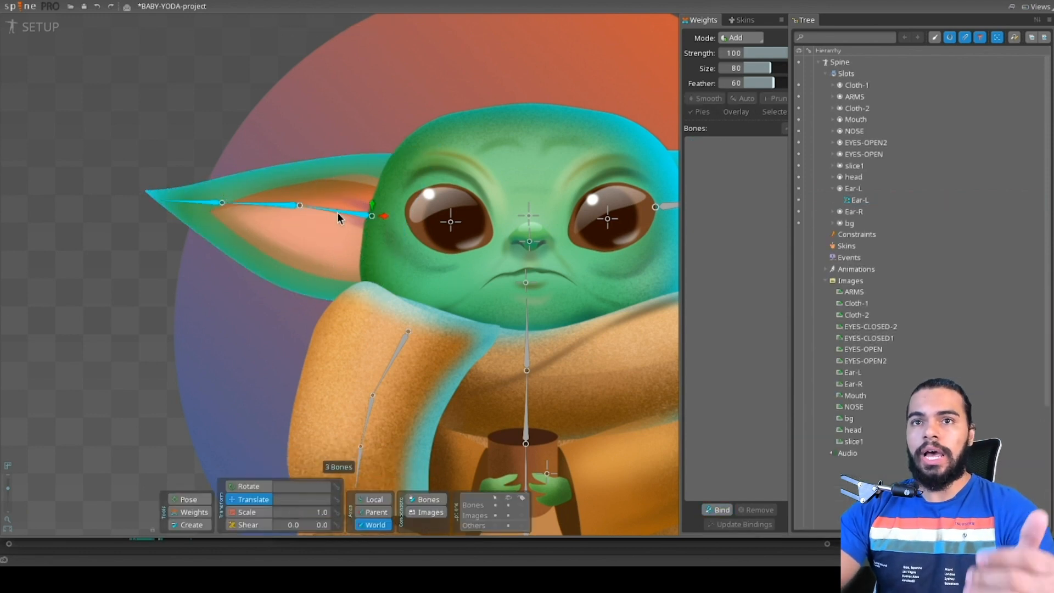
{"action": "scroll", "coordinate": [202, 236], "scroll_direction": "down", "scroll_amount": 3}
{"action": "key", "text": "ctrl+6"}
Step: Recall stored selection 4 to check bone4 in the face, and save the project
{"action": "key", "text": "b"}
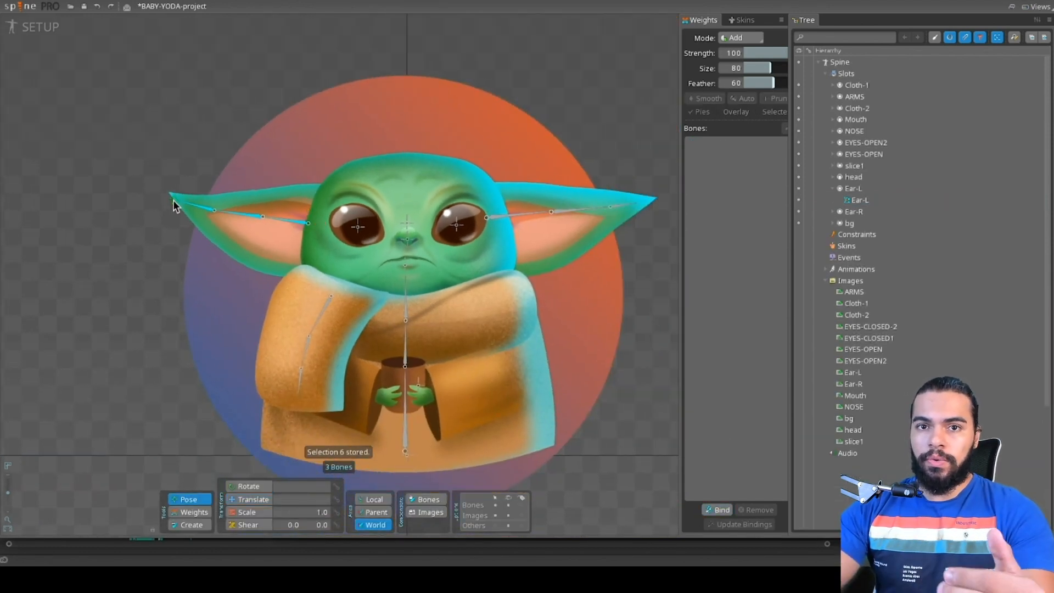
{"action": "key", "text": "ctrl+s"}
{"action": "scroll", "coordinate": [488, 357], "scroll_direction": "up", "scroll_amount": 3}
{"action": "key", "text": "Escape"}
{"action": "key", "text": "4"}
{"action": "scroll", "coordinate": [640, 462], "scroll_direction": "down", "scroll_amount": 1}
{"action": "key", "text": "v"}
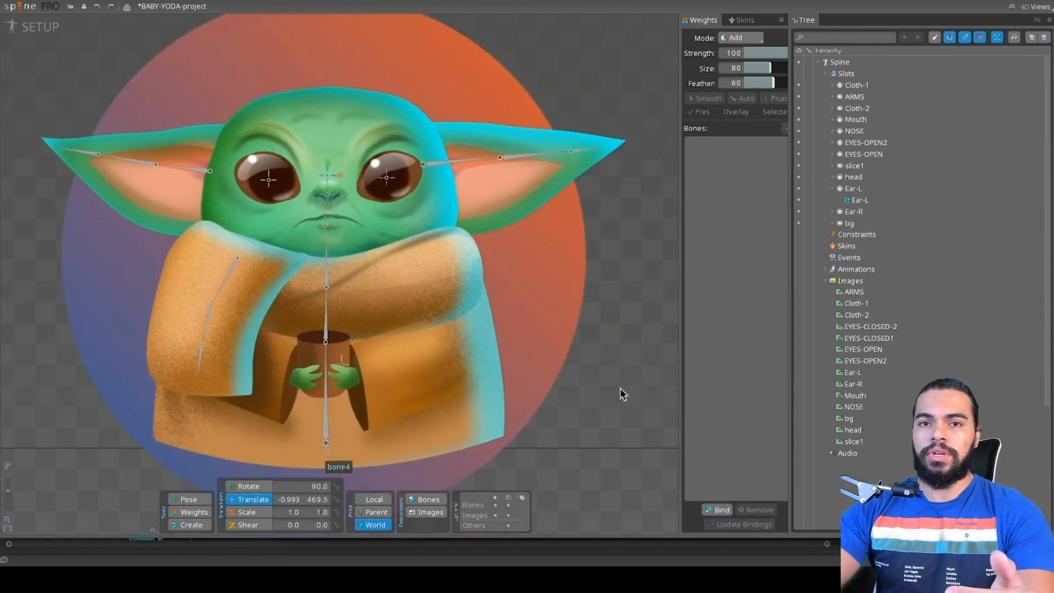
{"action": "scroll", "coordinate": [626, 369], "scroll_direction": "up", "scroll_amount": 1}
{"action": "key", "text": "ctrl+s"}
Step: Convert Cloth-1 to a mesh, trace its outline and add extra vertices around the sleeve's edge
{"action": "left_click", "coordinate": [231, 294]}
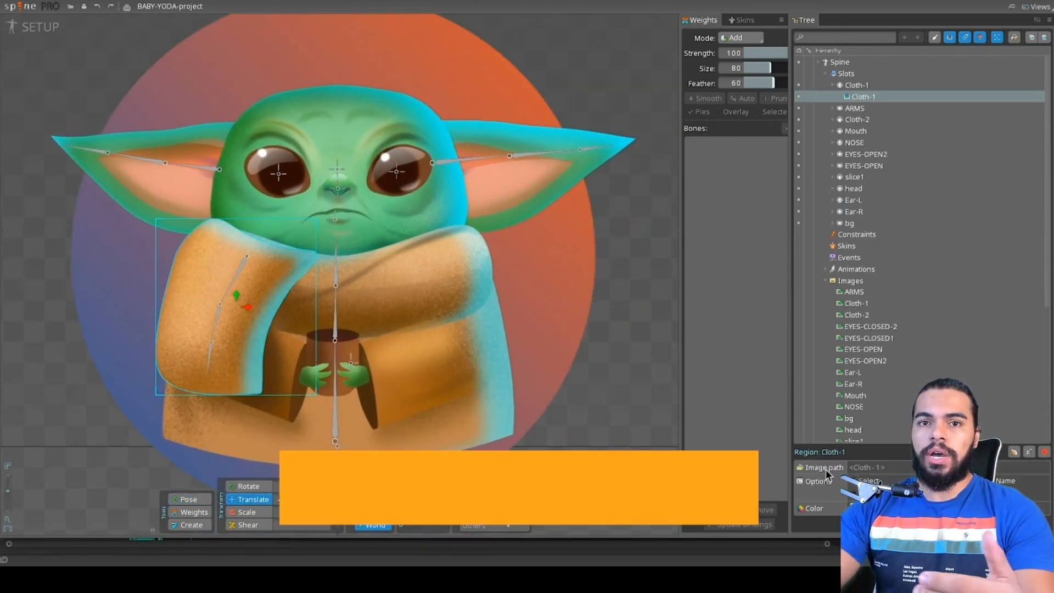
{"action": "left_click", "coordinate": [854, 493]}
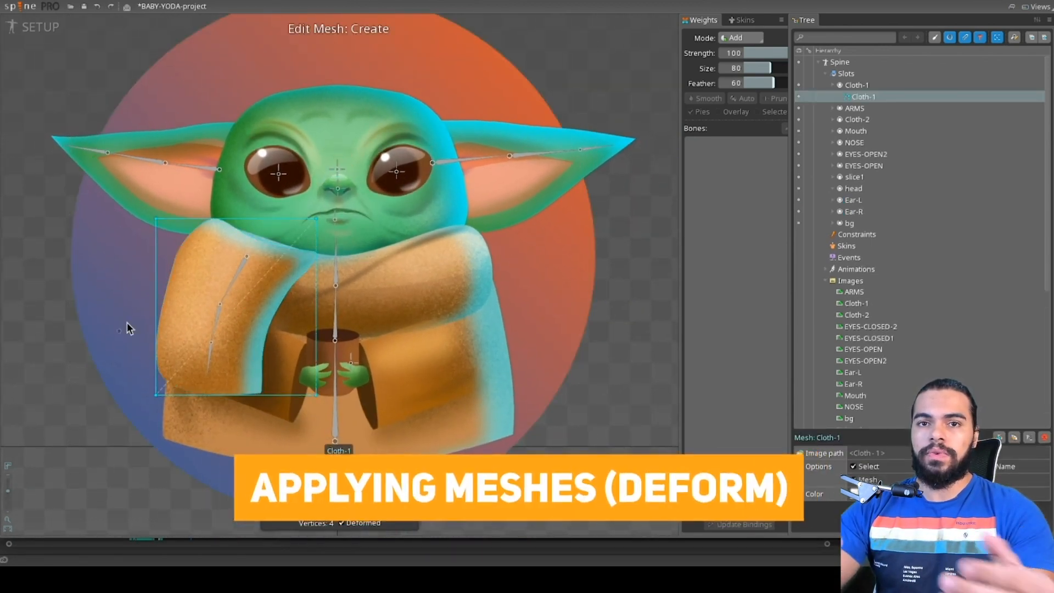
{"action": "scroll", "coordinate": [129, 330], "scroll_direction": "up", "scroll_amount": 2}
{"action": "left_click", "coordinate": [384, 500]}
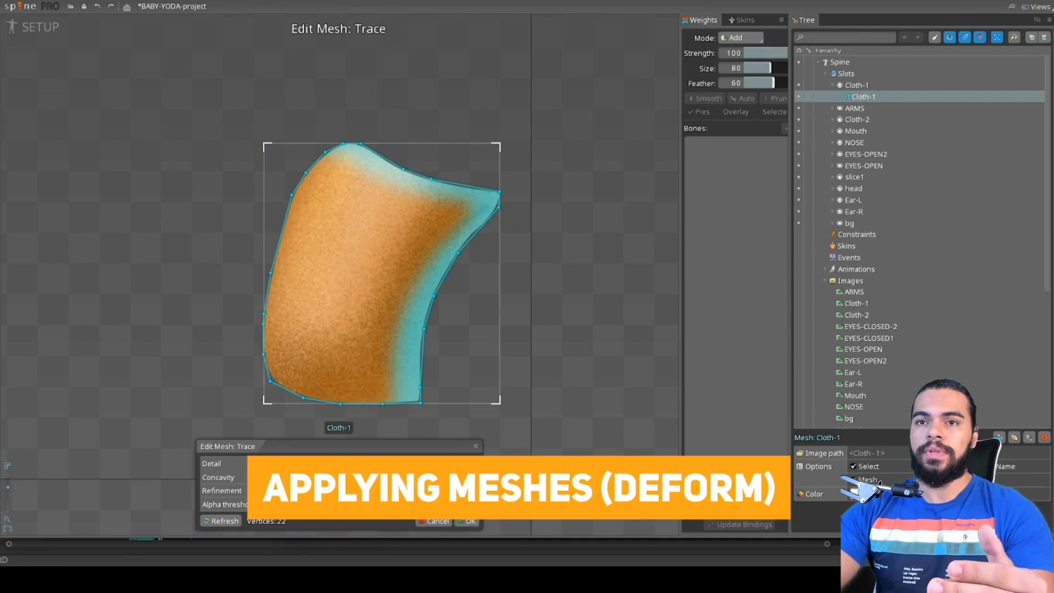
{"action": "left_click", "coordinate": [469, 520]}
{"action": "left_click", "coordinate": [341, 484]}
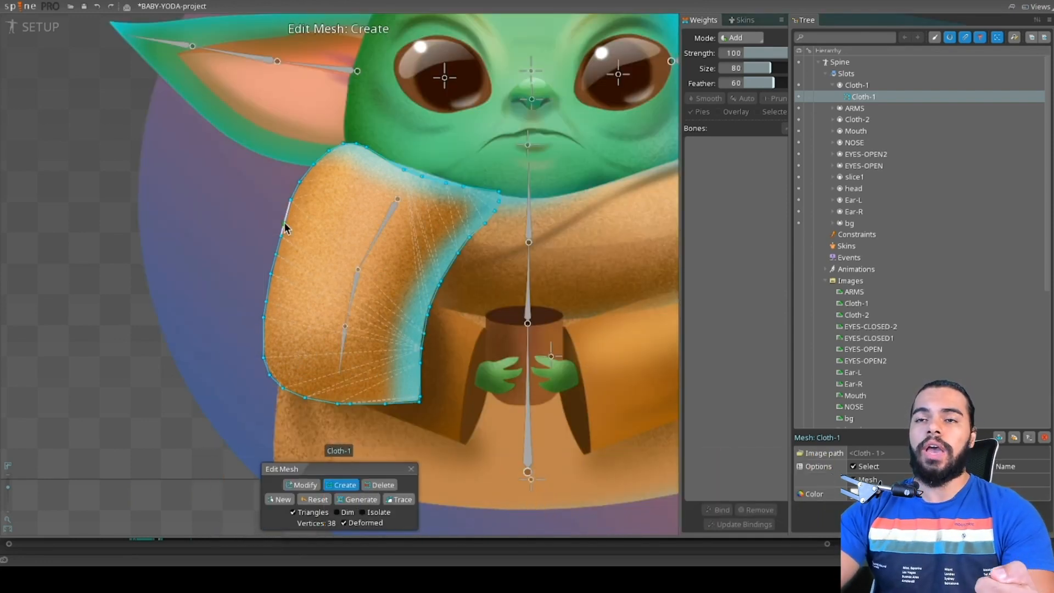
Step: Bind the Cloth-1 mesh to bone16, bone17 and bone18, and store those bones as selection 4
{"action": "scroll", "coordinate": [285, 227], "scroll_direction": "down", "scroll_amount": 2}
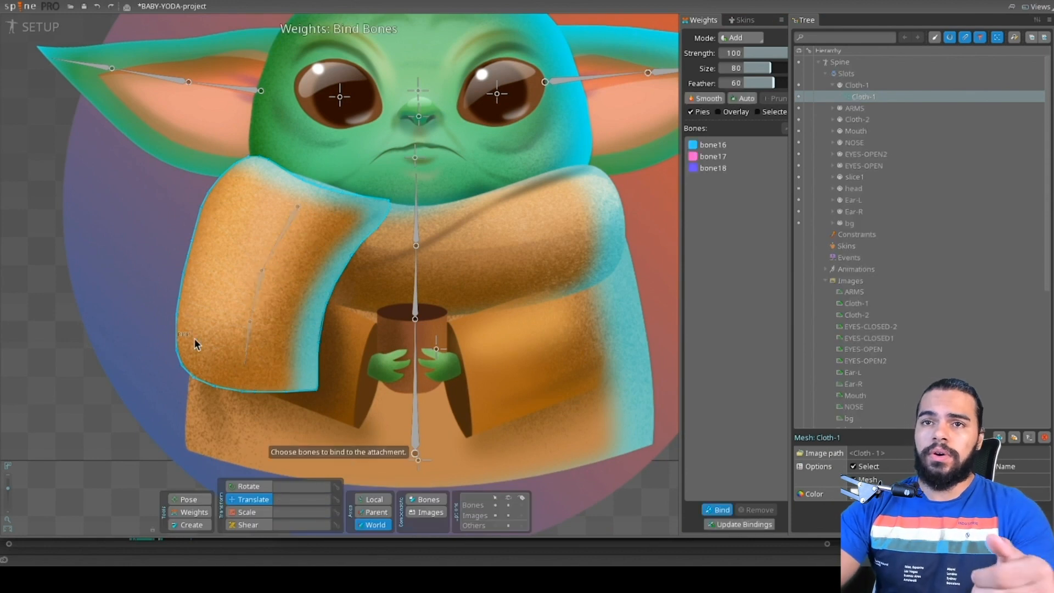
{"action": "key", "text": "Escape"}
{"action": "left_click", "coordinate": [278, 245]}
{"action": "left_click", "coordinate": [255, 296], "text": "ctrl"}
{"action": "left_click", "coordinate": [249, 337], "text": "ctrl"}
{"action": "scroll", "coordinate": [248, 336], "scroll_direction": "down", "scroll_amount": 2}
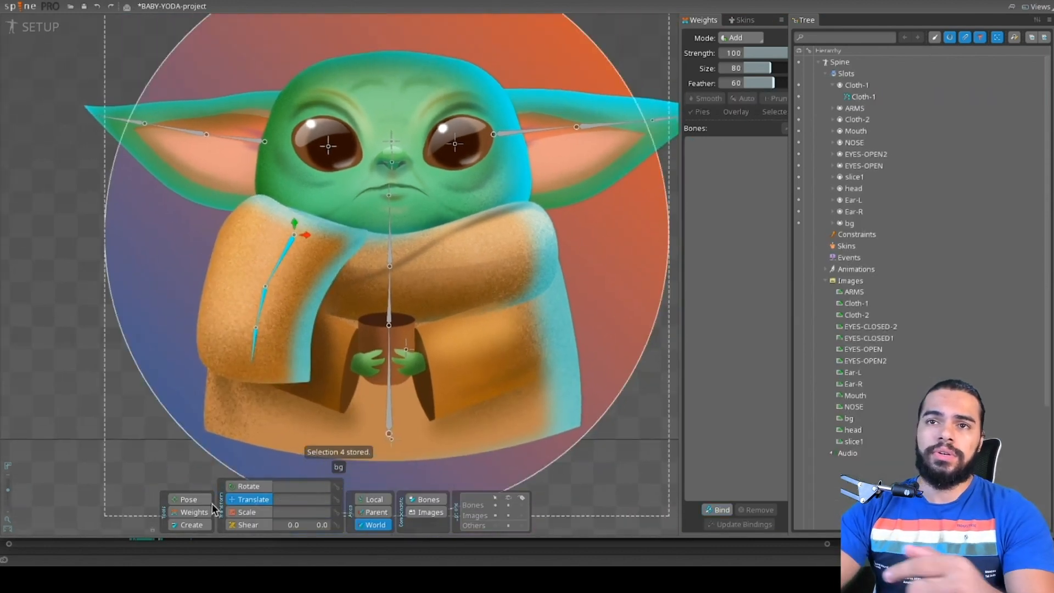
Step: Test the Cloth-1 mesh by posing its bones, undo the movement, and save the project
{"action": "left_click_drag", "start_coordinate": [229, 396], "coordinate": [258, 351]}
{"action": "key", "text": "ctrl+z"}
{"action": "key", "text": "ctrl+s"}
Step: Convert Cloth-2 to a mesh, trace it with detail 51.8, concavity 55.4 and refinement 59.9, and add inner vertices
{"action": "left_click", "coordinate": [473, 275]}
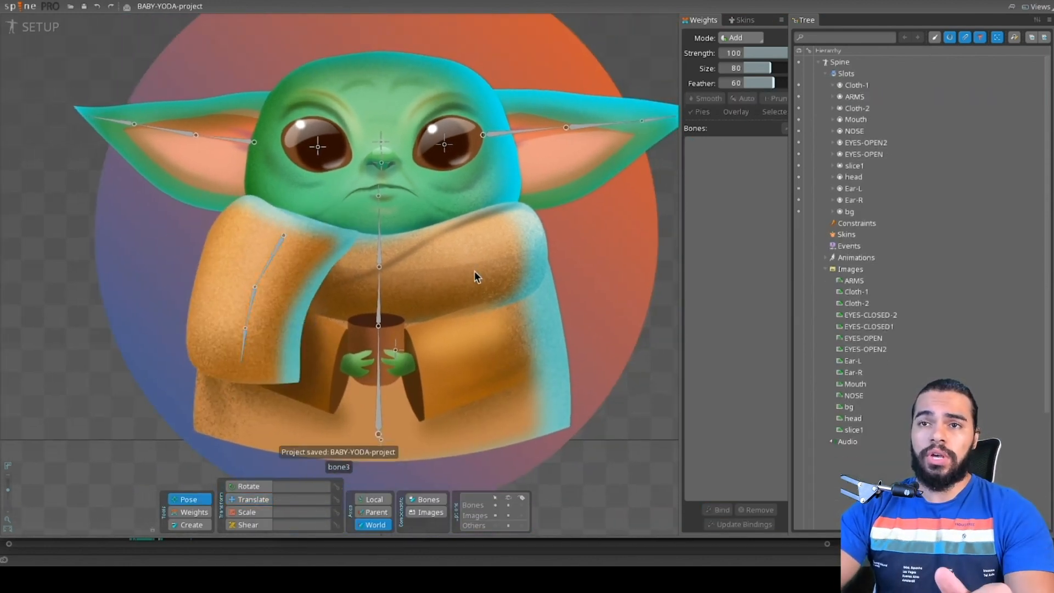
{"action": "left_click_drag", "start_coordinate": [565, 367], "coordinate": [548, 370]}
{"action": "left_click", "coordinate": [491, 321]}
{"action": "left_click", "coordinate": [508, 272]}
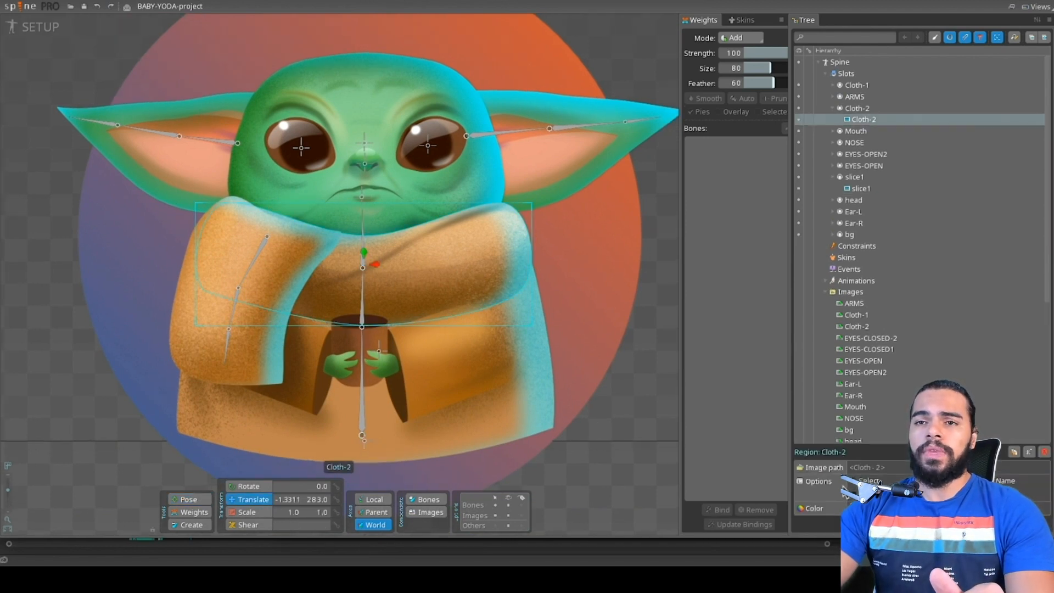
{"action": "left_click", "coordinate": [853, 493]}
{"action": "left_click", "coordinate": [933, 508]}
{"action": "left_click", "coordinate": [403, 496]}
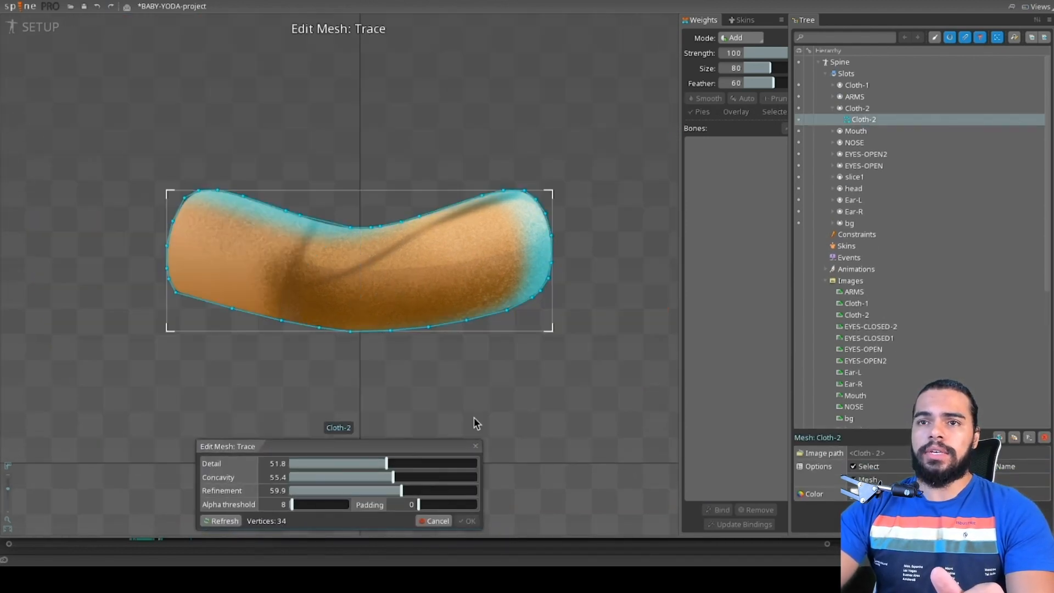
{"action": "left_click", "coordinate": [467, 519]}
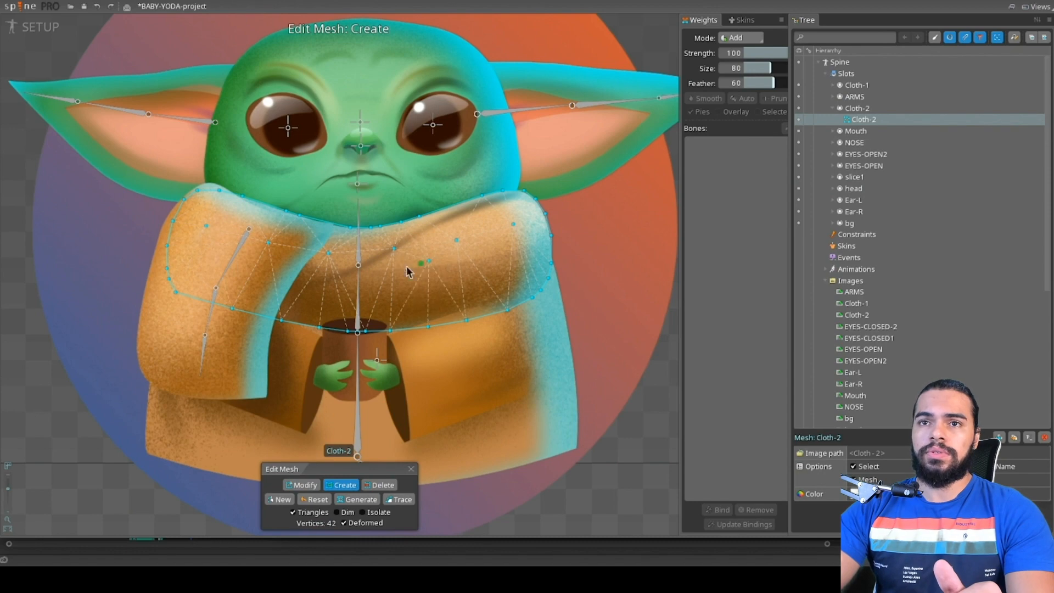
Step: Bind the Cloth-2 mesh to bone3 and bone2, and rotate bone3 to test the deformation
{"action": "left_click", "coordinate": [716, 510]}
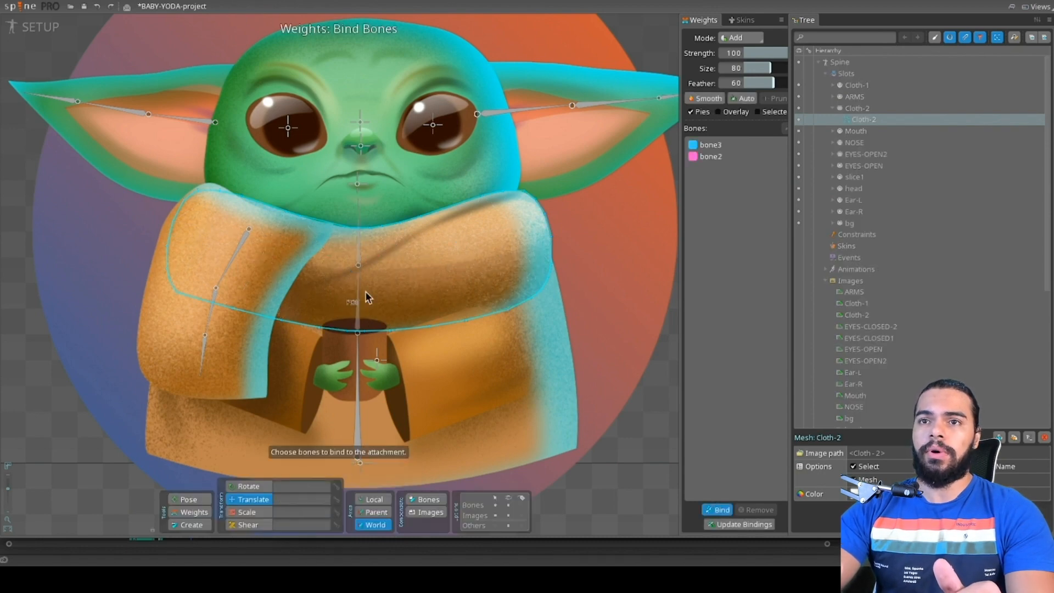
{"action": "key", "text": "Escape"}
{"action": "left_click", "coordinate": [358, 242]}
{"action": "key", "text": "c"}
{"action": "scroll", "coordinate": [638, 393], "scroll_direction": "down", "scroll_amount": 1}
{"action": "left_click_drag", "start_coordinate": [664, 318], "coordinate": [616, 307]}
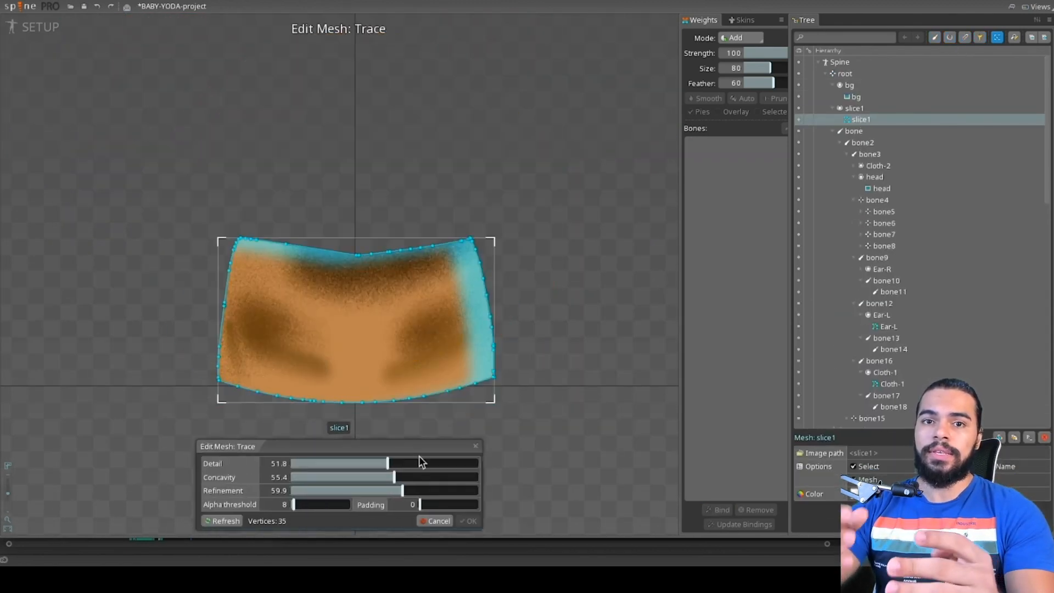
Step: Widen the canvas area by narrowing the side panels, and bind the slice1 mesh to bone, bone2 and bone3
{"action": "left_click_drag", "start_coordinate": [792, 271], "coordinate": [848, 273]}
{"action": "left_click_drag", "start_coordinate": [686, 289], "coordinate": [734, 290]}
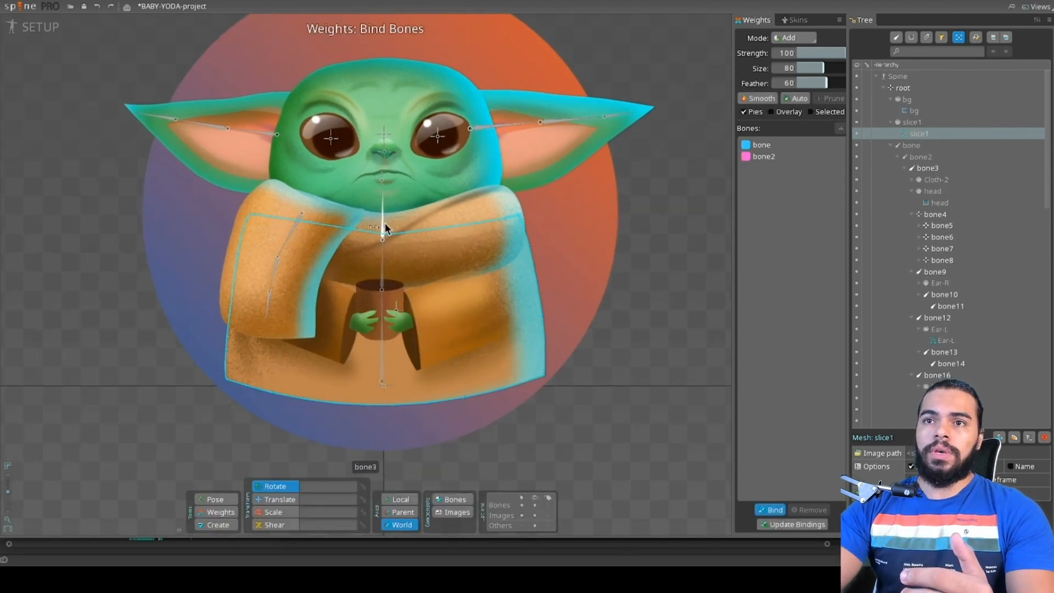
{"action": "left_click", "coordinate": [385, 223]}
{"action": "key", "text": "Escape"}
Step: Rotate bone2 to test the slice1 mesh, undo the rotation, and save the project
{"action": "left_click", "coordinate": [383, 266]}
{"action": "left_click_drag", "start_coordinate": [617, 324], "coordinate": [612, 293]}
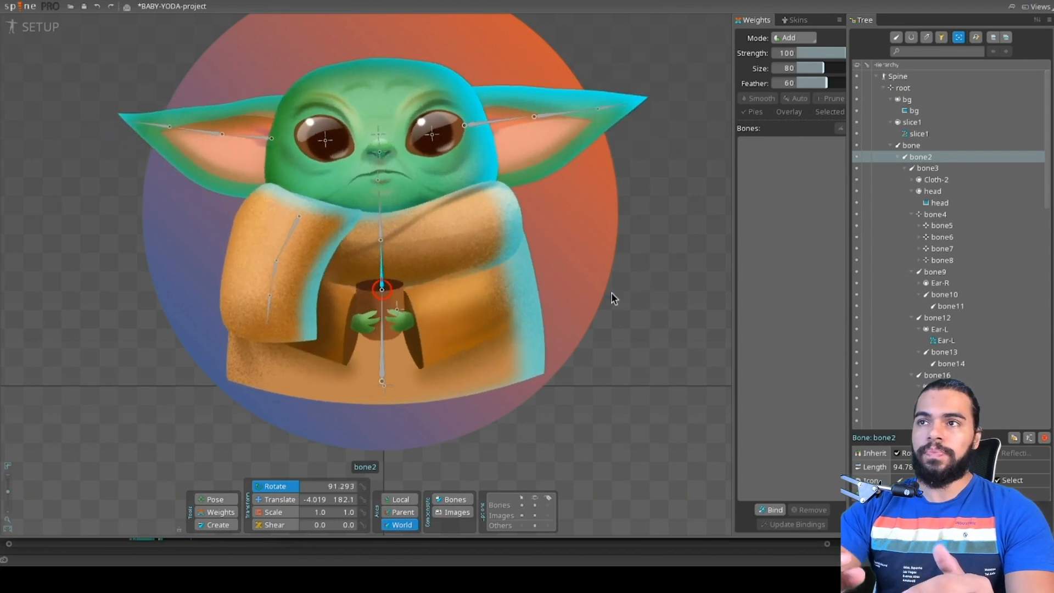
{"action": "key", "text": "ctrl+z"}
{"action": "key", "text": "ctrl+s"}
Step: Test moving bone15, which carries the arms, and undo the movement
{"action": "left_click", "coordinate": [397, 311]}
{"action": "key", "text": "v"}
{"action": "mouse_move", "coordinate": [630, 386]}
{"action": "left_mouse_down"}
{"action": "mouse_move", "coordinate": [630, 349]}
{"action": "mouse_move", "coordinate": [630, 371]}
{"action": "left_mouse_up"}
{"action": "key", "text": "ctrl+z"}
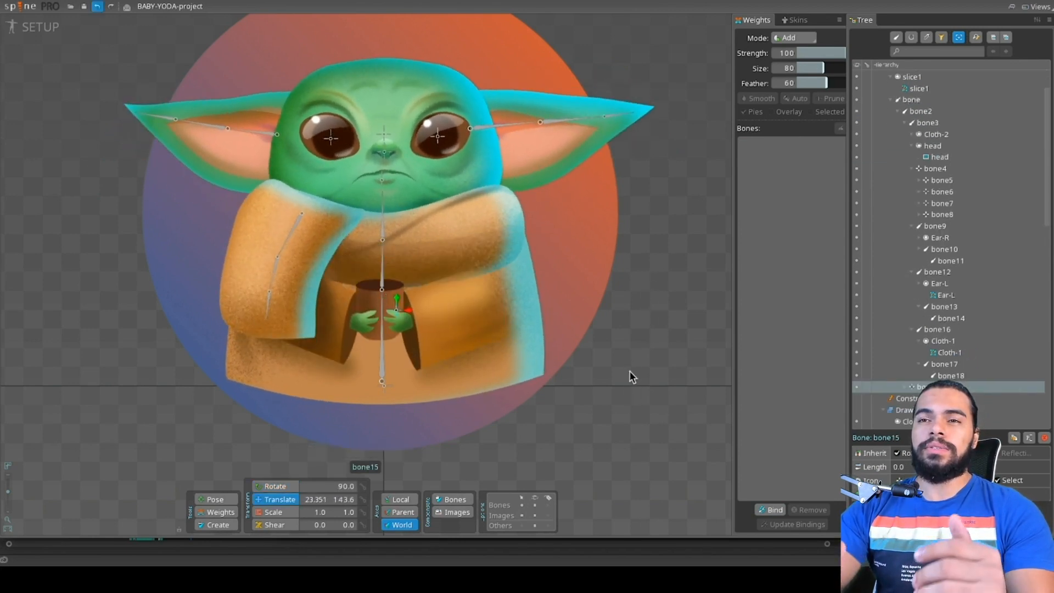
Step: Save the project, convert ARMS to a mesh, and try moving its upper corner vertex
{"action": "key", "text": "ctrl+s"}
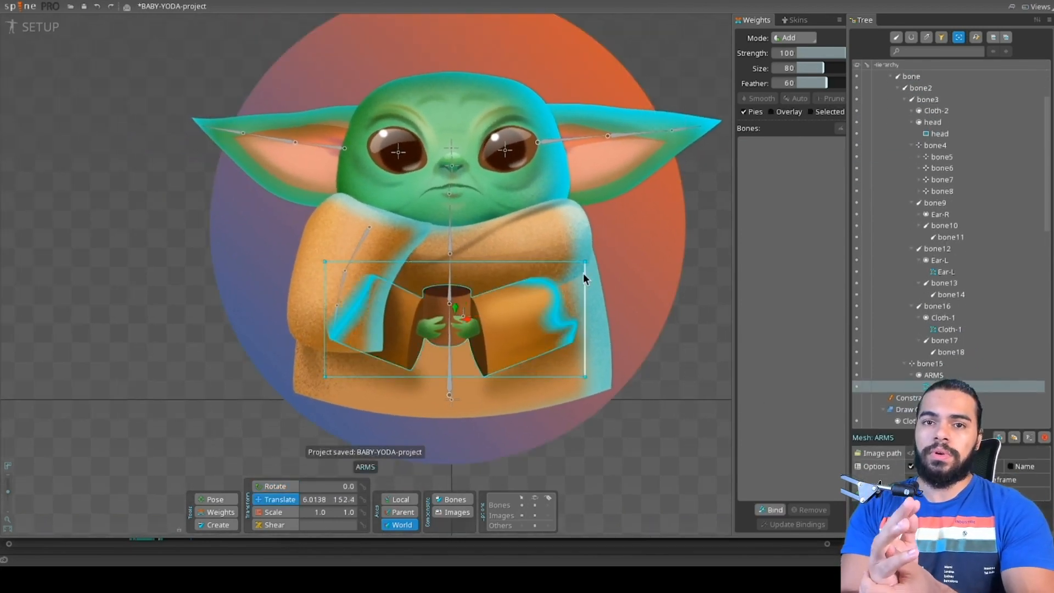
{"action": "left_click_drag", "start_coordinate": [584, 262], "coordinate": [586, 279]}
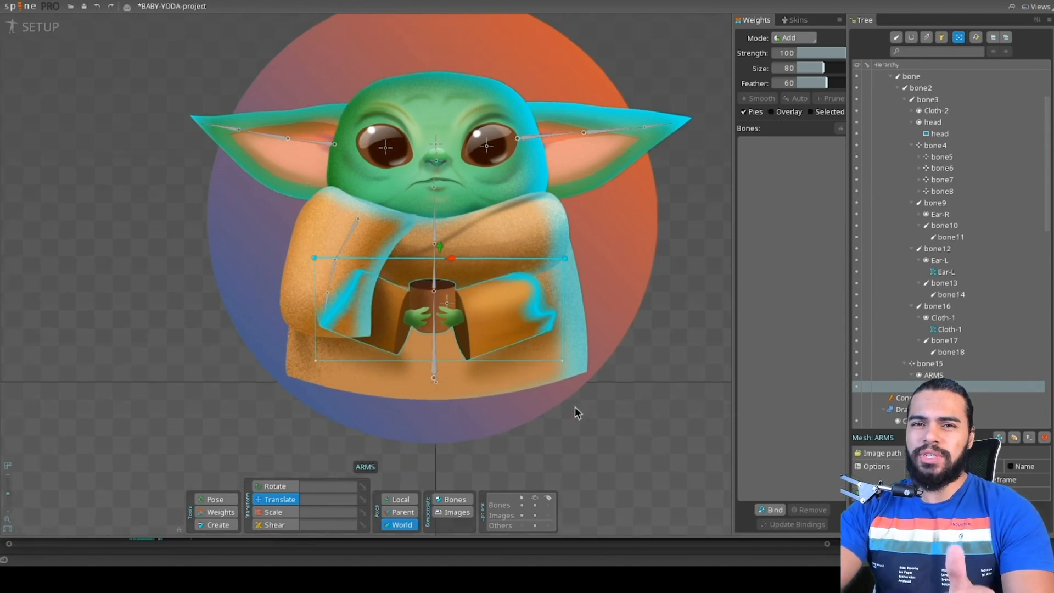
Step: Convert the head image to a mesh, adjust its outer vertices, and save the project
{"action": "left_click", "coordinate": [445, 104]}
{"action": "key", "text": "ctrl+s"}
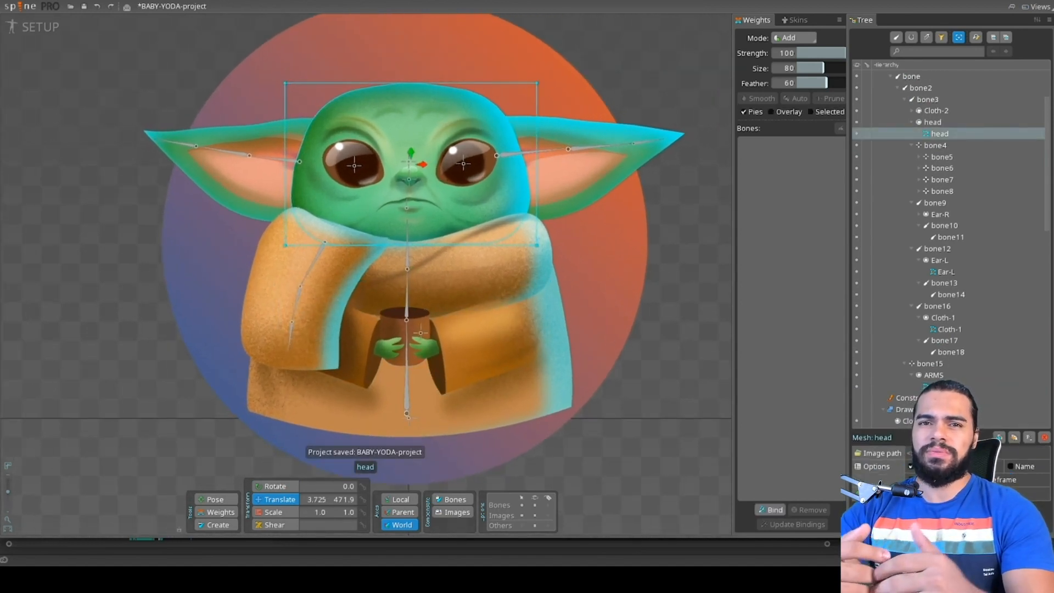
{"action": "key", "text": "ctrl+e"}
{"action": "left_click_drag", "start_coordinate": [536, 83], "coordinate": [534, 100]}
{"action": "key", "text": "Escape"}
{"action": "left_click", "coordinate": [537, 83]}
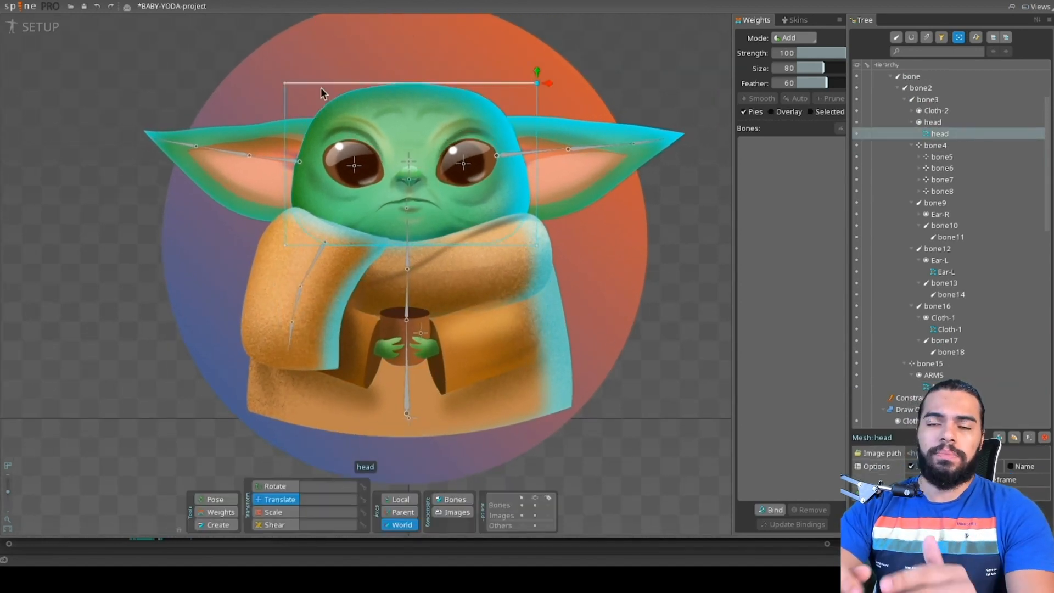
{"action": "left_click_drag", "start_coordinate": [532, 164], "coordinate": [531, 163]}
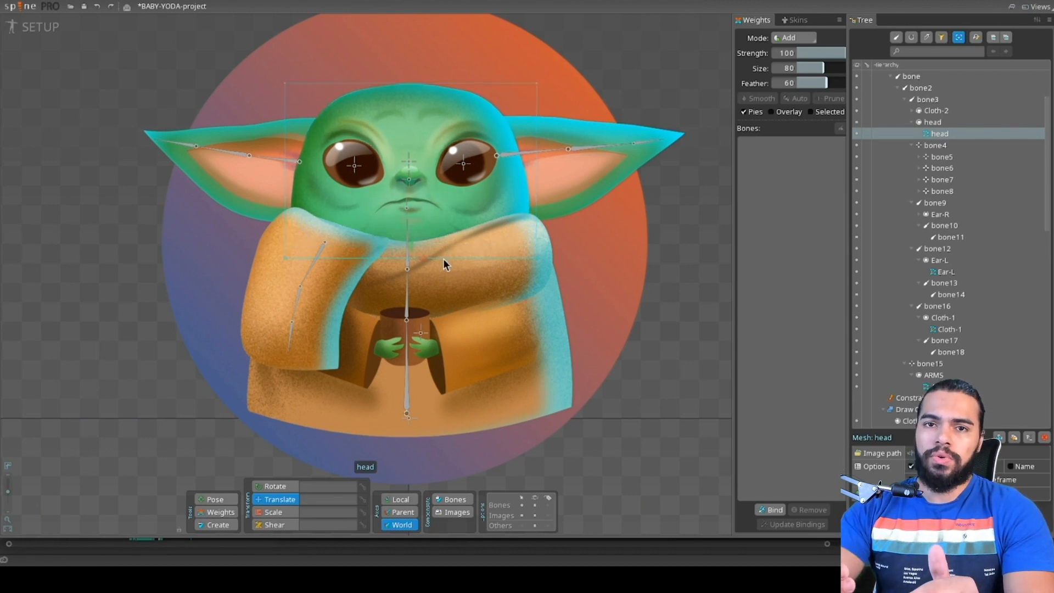
{"action": "key", "text": "ctrl+s"}
Step: Switch to Animate mode and resize the panels around the canvas to make room for the dopesheet and playback settings
{"action": "left_click", "coordinate": [411, 163]}
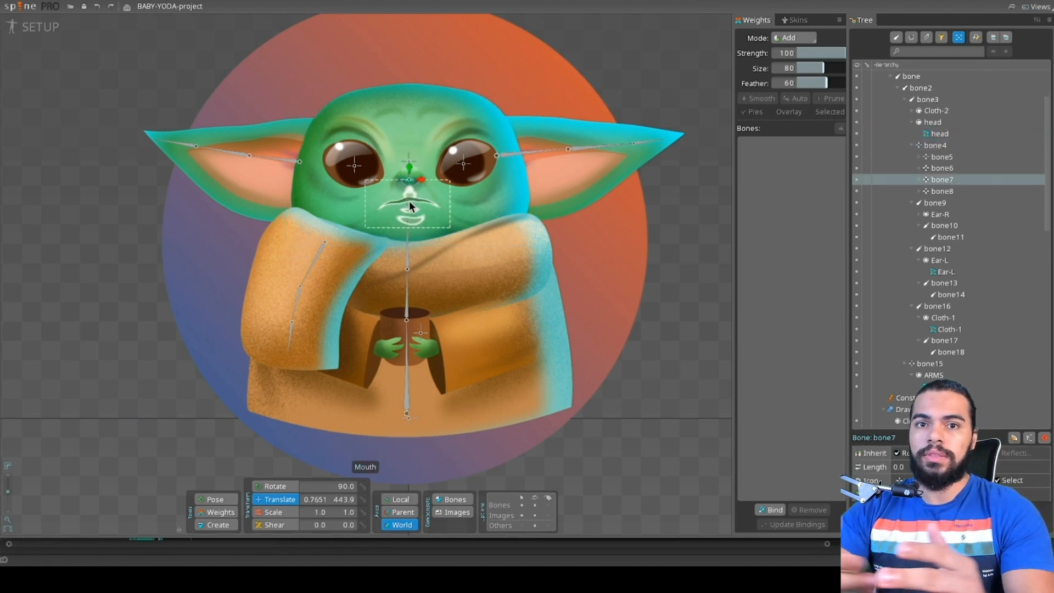
{"action": "left_click", "coordinate": [409, 203]}
{"action": "left_click", "coordinate": [39, 26]}
{"action": "scroll", "coordinate": [153, 240], "scroll_direction": "down", "scroll_amount": 2}
{"action": "left_click_drag", "start_coordinate": [378, 461], "coordinate": [379, 402]}
{"action": "left_click_drag", "start_coordinate": [718, 109], "coordinate": [678, 110]}
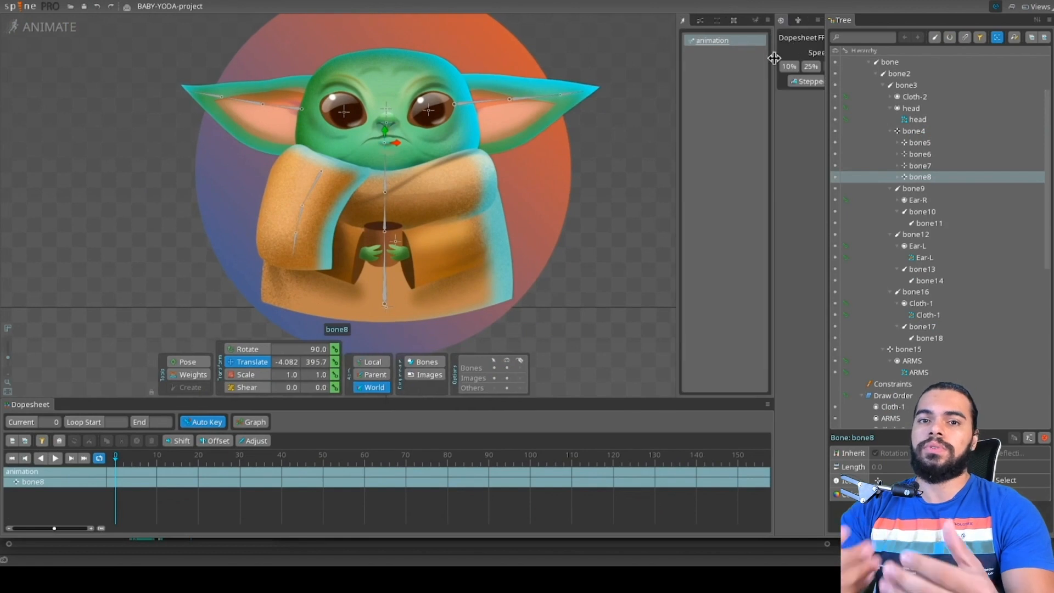
{"action": "left_click_drag", "start_coordinate": [827, 205], "coordinate": [892, 159]}
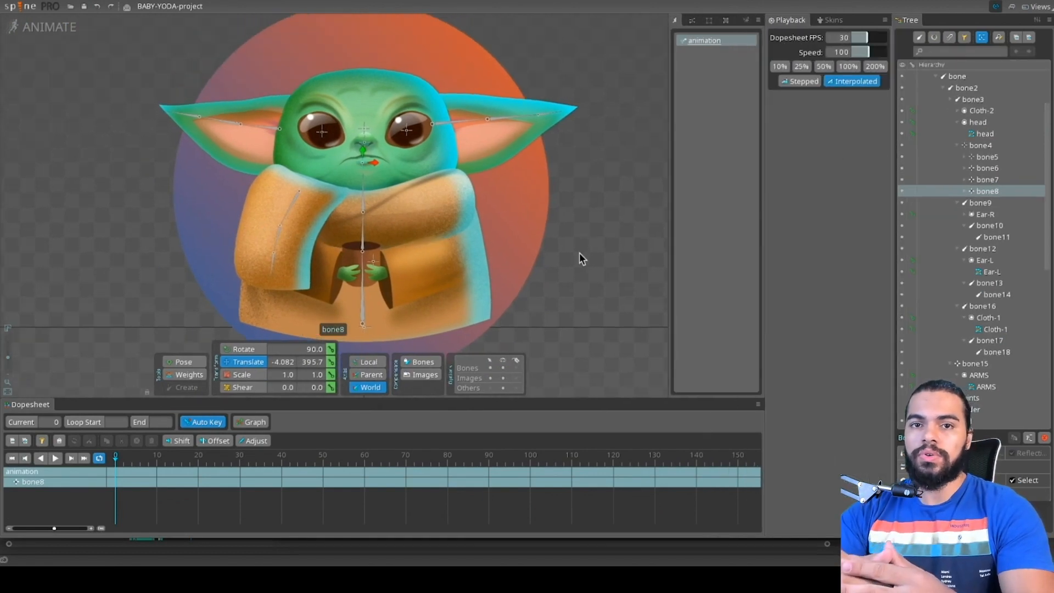
Step: Store bone2 and bone3 as selection 1 and bone4 as selection 2
{"action": "left_click", "coordinate": [581, 259]}
{"action": "left_click", "coordinate": [363, 245]}
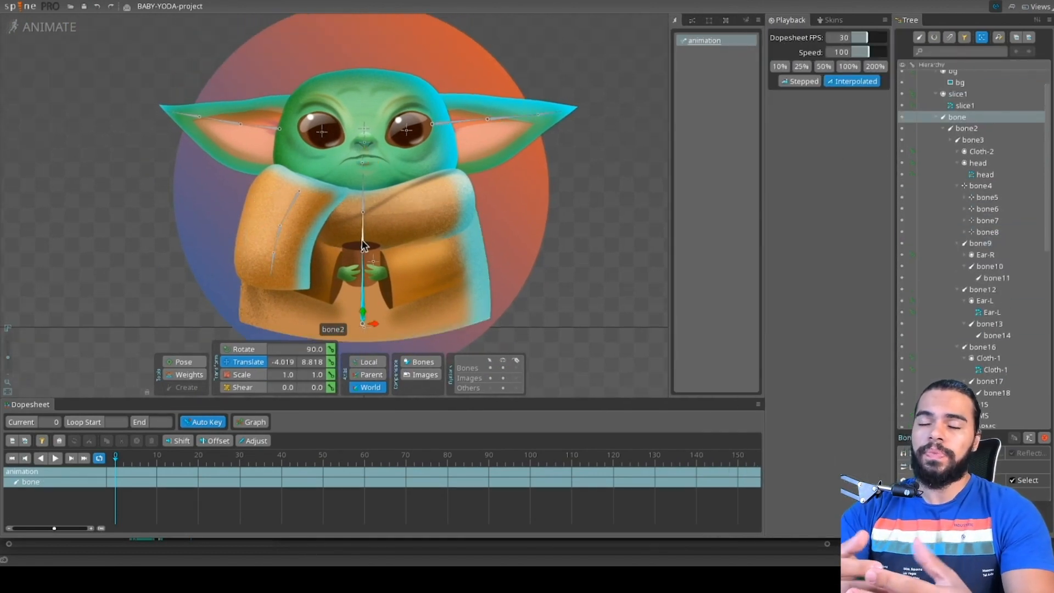
{"action": "left_click", "coordinate": [363, 207], "text": "ctrl"}
{"action": "key", "text": "ctrl+1"}
{"action": "left_click", "coordinate": [364, 128]}
{"action": "key", "text": "ctrl+2"}
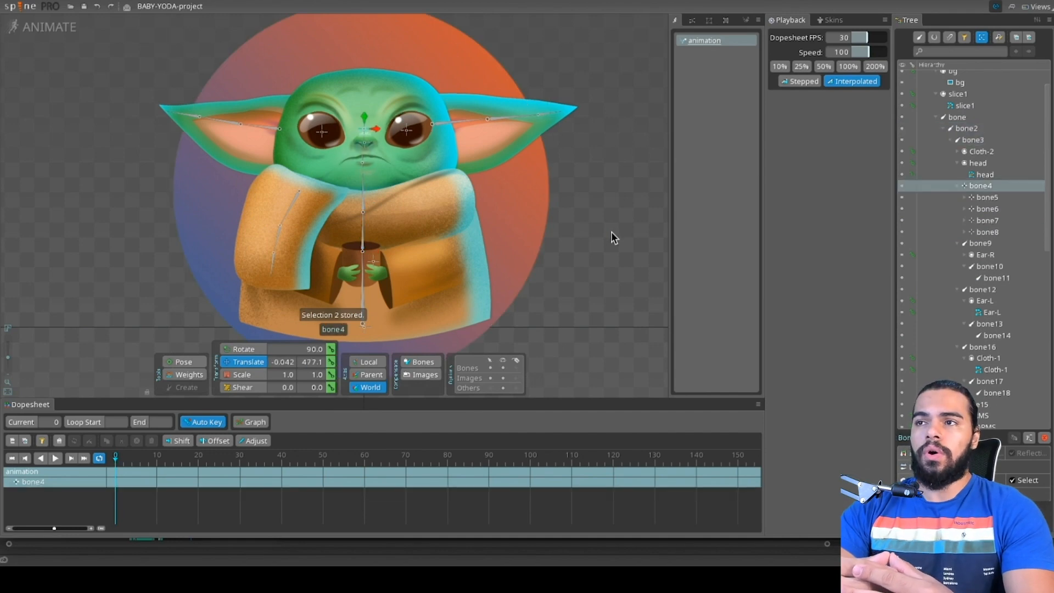
Step: Rename the animation as IDLE-1
{"action": "double_click", "coordinate": [705, 41]}
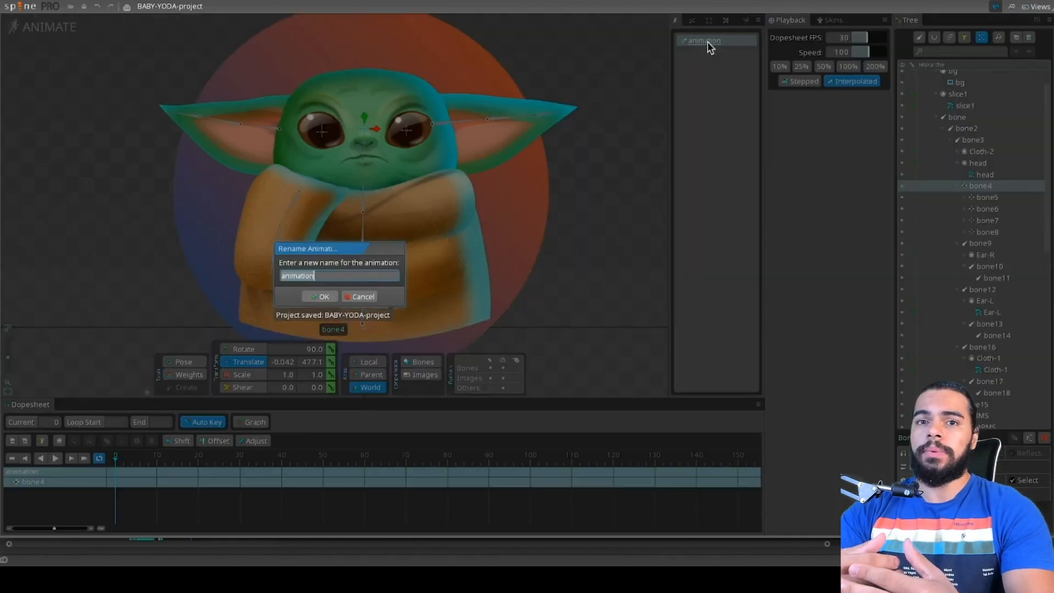
{"action": "type", "text": "IDLE-1"}
{"action": "key", "text": "Return"}
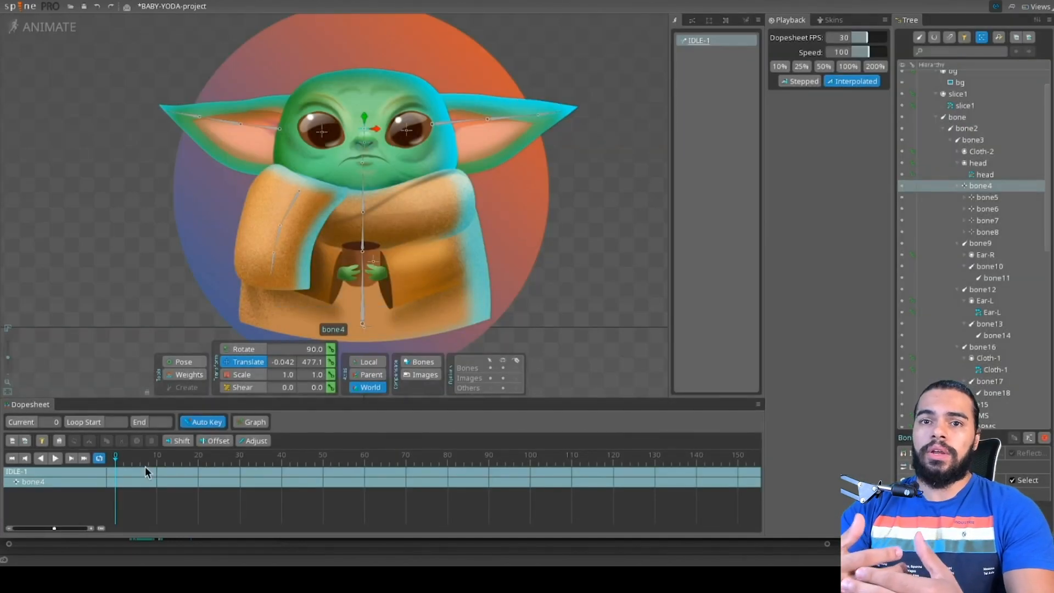
Step: Key the rotation of bone2 and bone3 at frames 0 and 60, and tilt both bones to one side at frame 30
{"action": "key", "text": "1"}
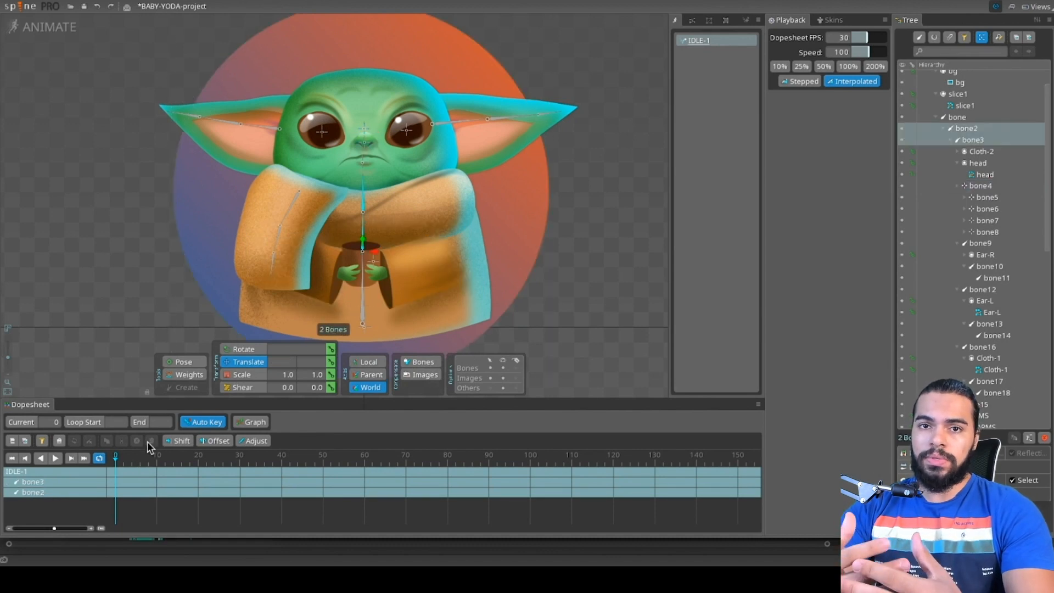
{"action": "key", "text": "l"}
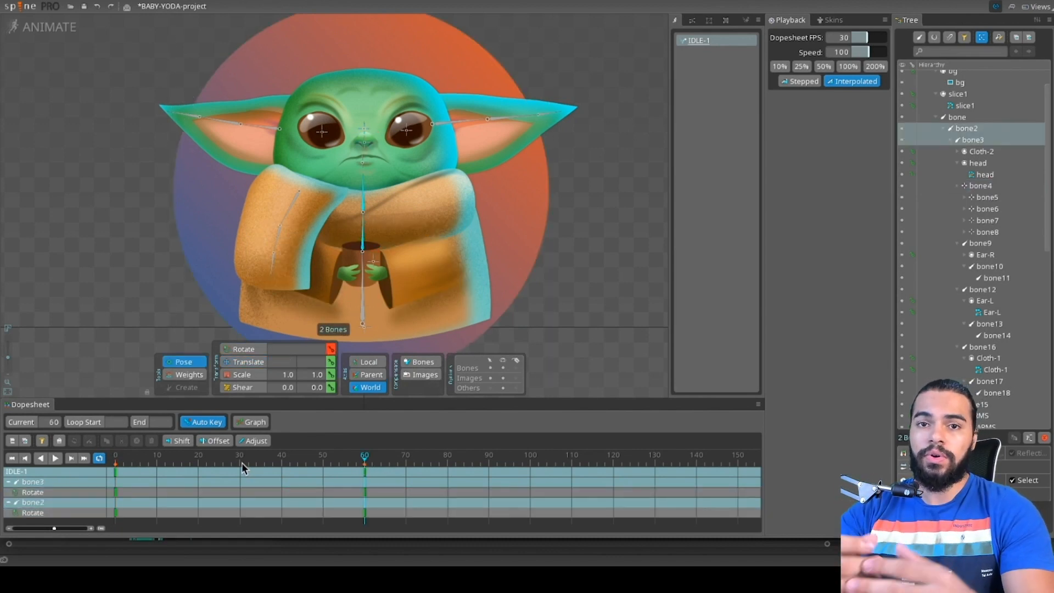
{"action": "left_click", "coordinate": [242, 464]}
{"action": "left_click_drag", "start_coordinate": [363, 176], "coordinate": [358, 175]}
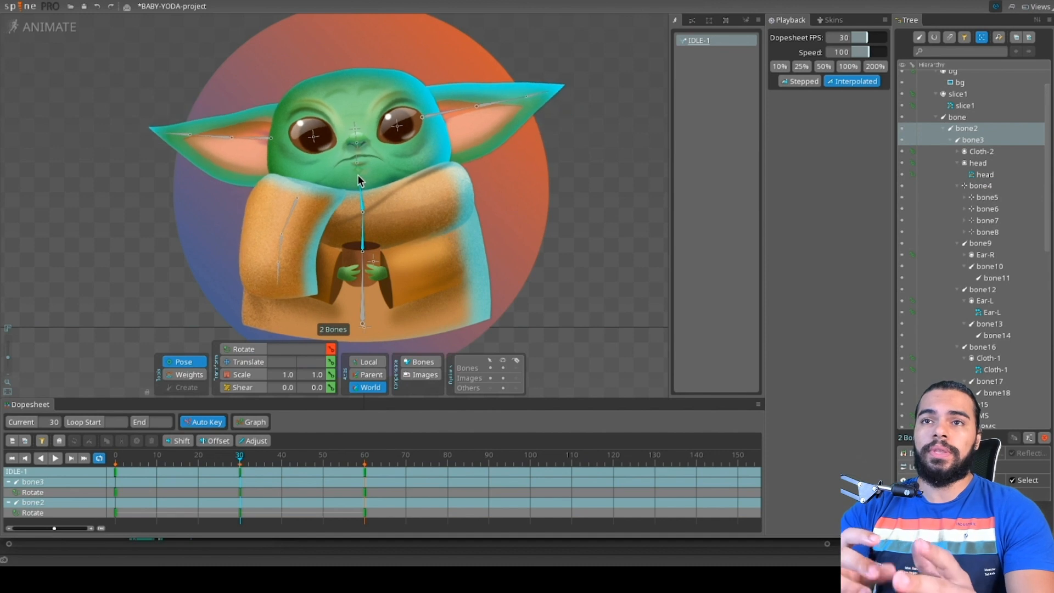
Step: Move the frame 30 keys to about frame 21 and tilt bone2 and bone3 to the opposite side at frame 41
{"action": "left_click_drag", "start_coordinate": [239, 470], "coordinate": [204, 467]}
{"action": "left_click", "coordinate": [285, 465]}
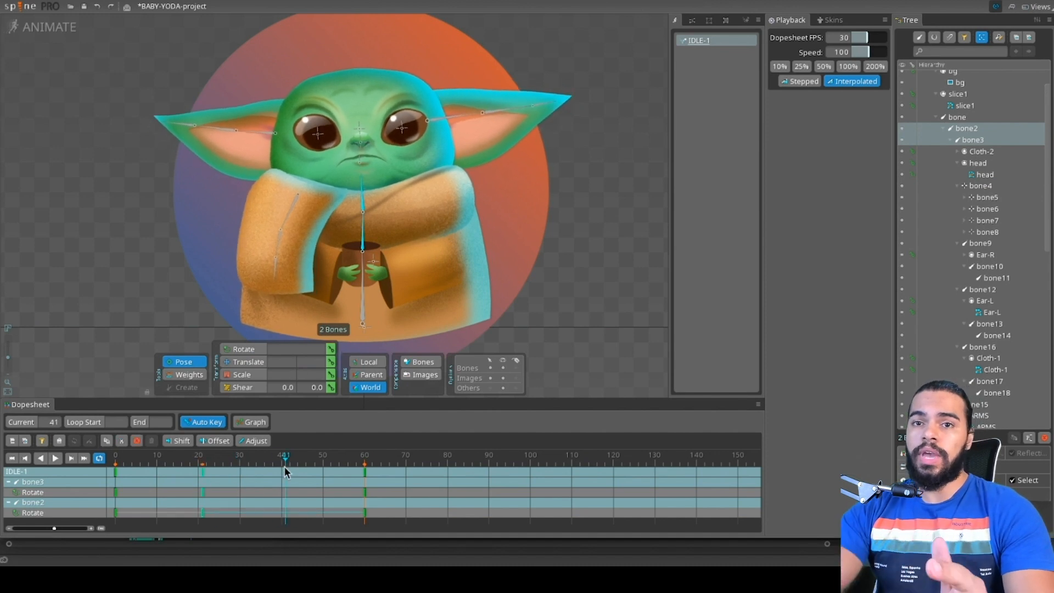
{"action": "left_click", "coordinate": [363, 166]}
{"action": "key", "text": "ctrl+z"}
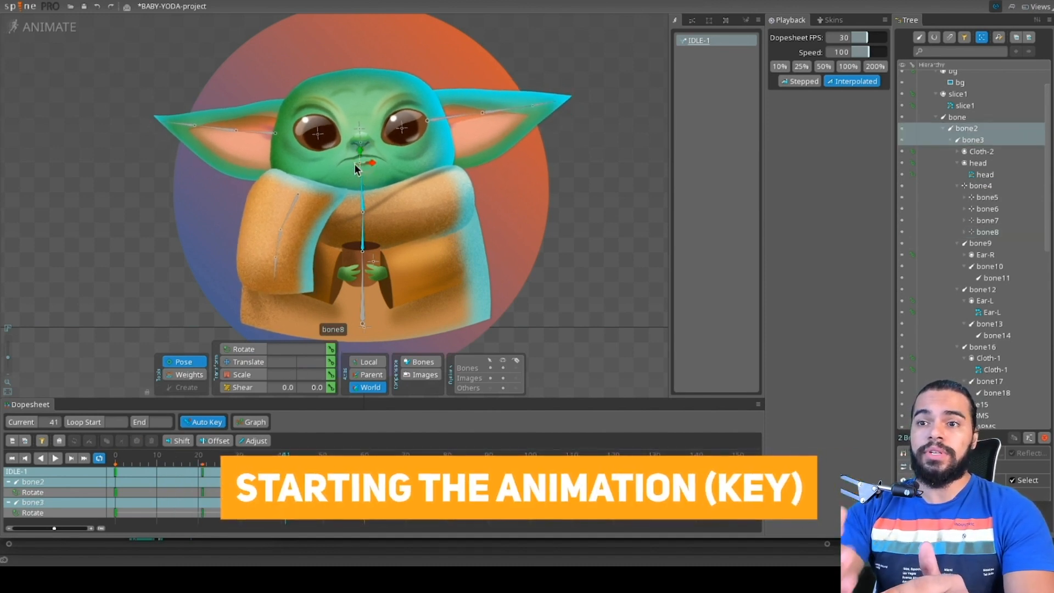
{"action": "left_click", "coordinate": [364, 170]}
{"action": "scroll", "coordinate": [368, 169], "scroll_direction": "up", "scroll_amount": 3}
{"action": "key", "text": "space"}
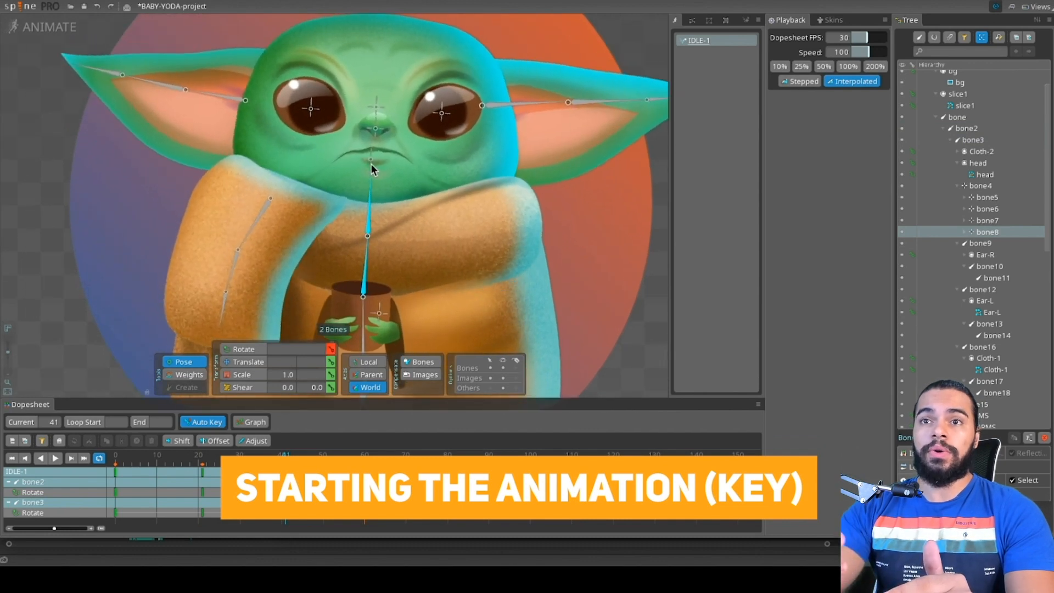
Step: Move the end rotation keys of bone2 and bone3 to frame 64, open the curve view for their keys, and play the animation
{"action": "scroll", "coordinate": [453, 277], "scroll_direction": "down", "scroll_amount": 2}
{"action": "key", "text": "d"}
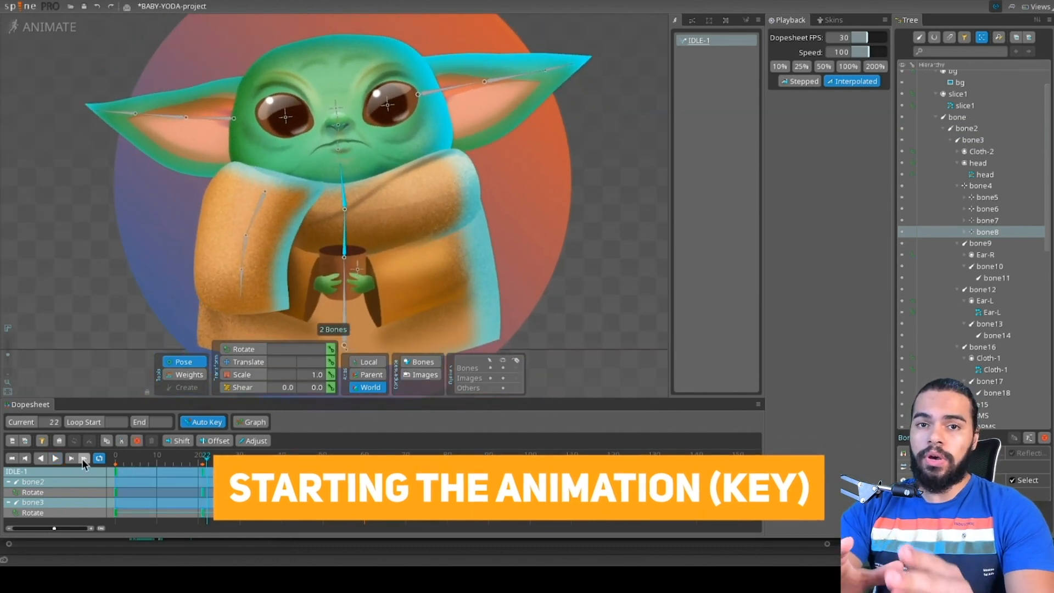
{"action": "left_click", "coordinate": [693, 19]}
{"action": "key", "text": "space"}
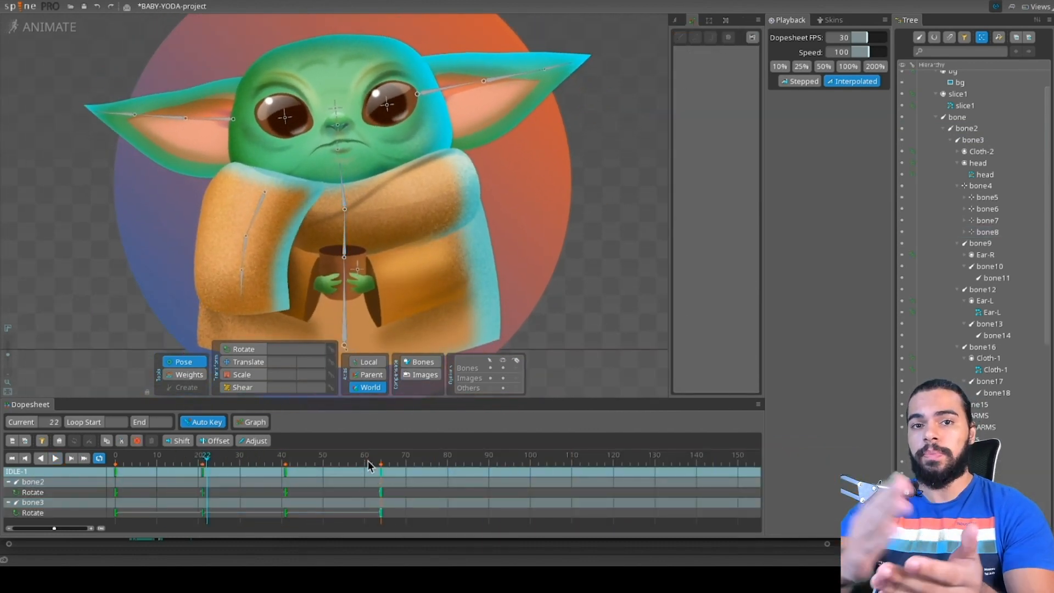
Step: Select the Ear-R bones bone9, bone10 and bone11 and key their rotation at frames 0 and 64
{"action": "left_click", "coordinate": [562, 92]}
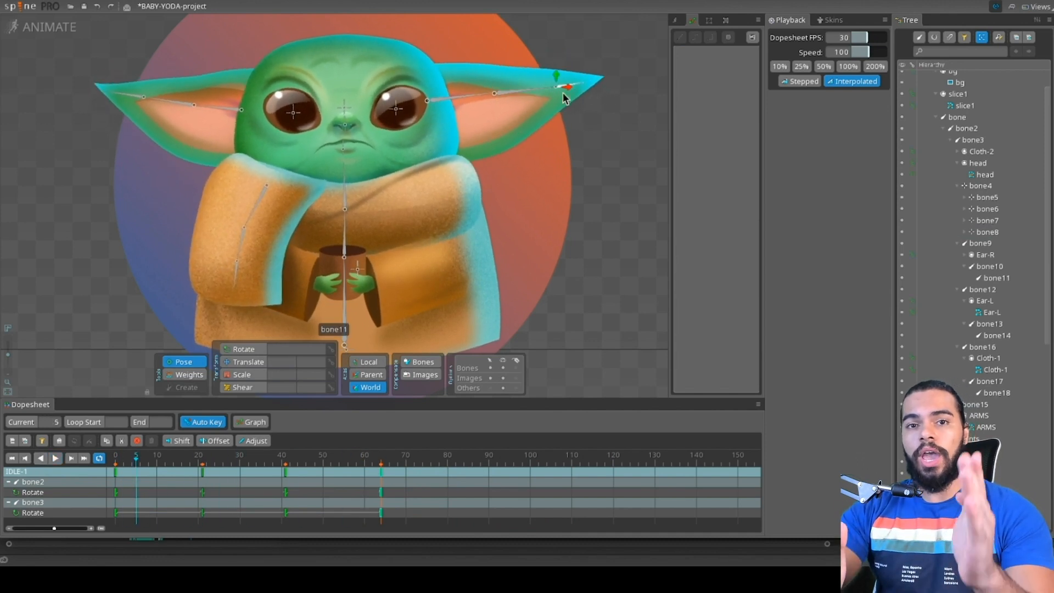
{"action": "key", "text": "space"}
{"action": "double_click", "coordinate": [473, 95]}
{"action": "left_click_drag", "start_coordinate": [136, 457], "coordinate": [115, 457]}
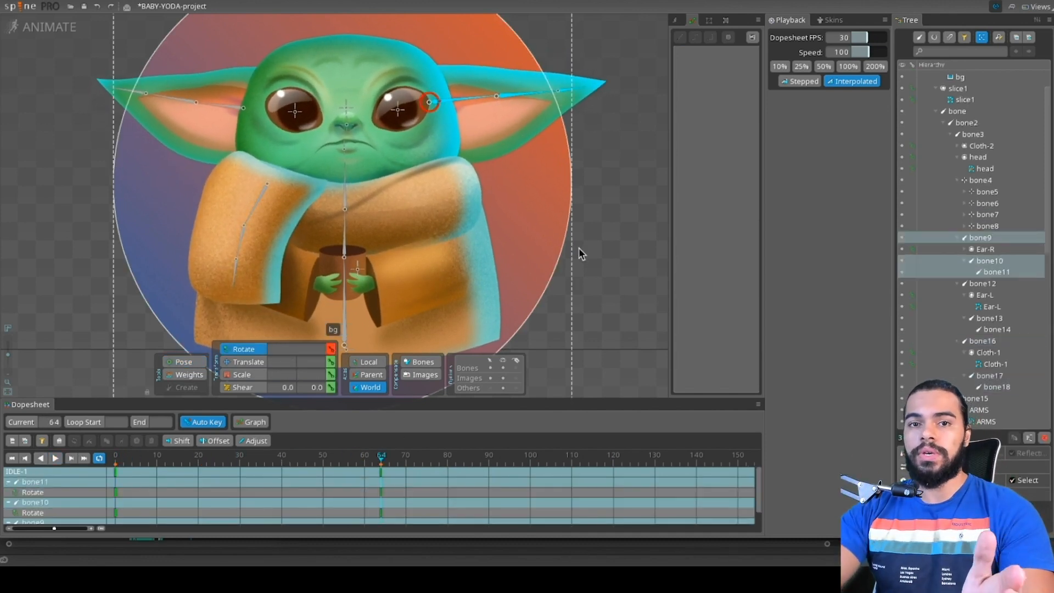
{"action": "left_click_drag", "start_coordinate": [591, 88], "coordinate": [536, 161]}
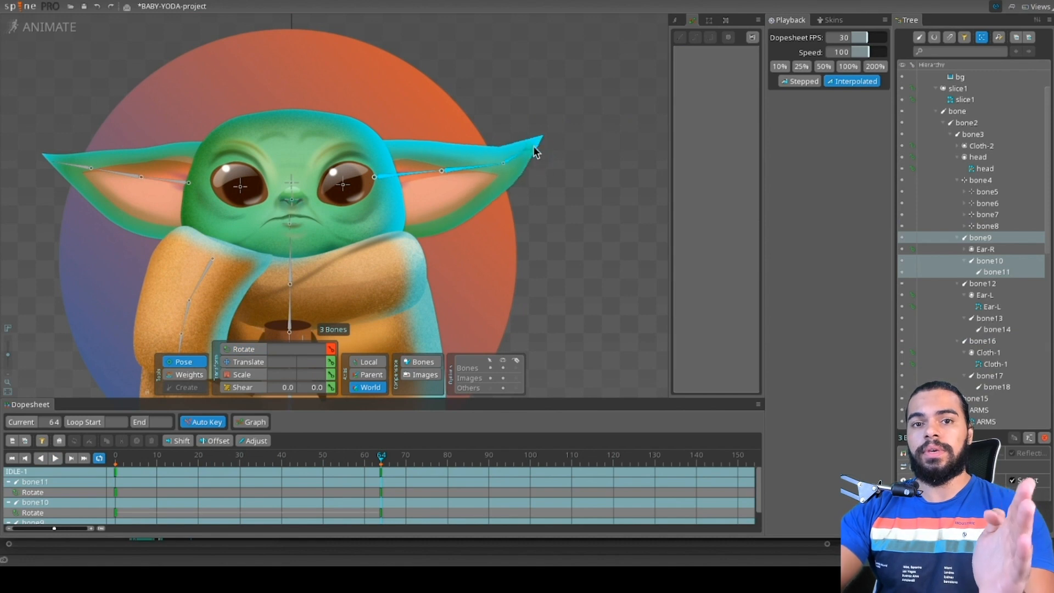
Step: Rotate bone9, bone10 and bone11 to bend Ear-R up and down with keys at frames 14, 25, 47 and 55
{"action": "left_click", "coordinate": [174, 458]}
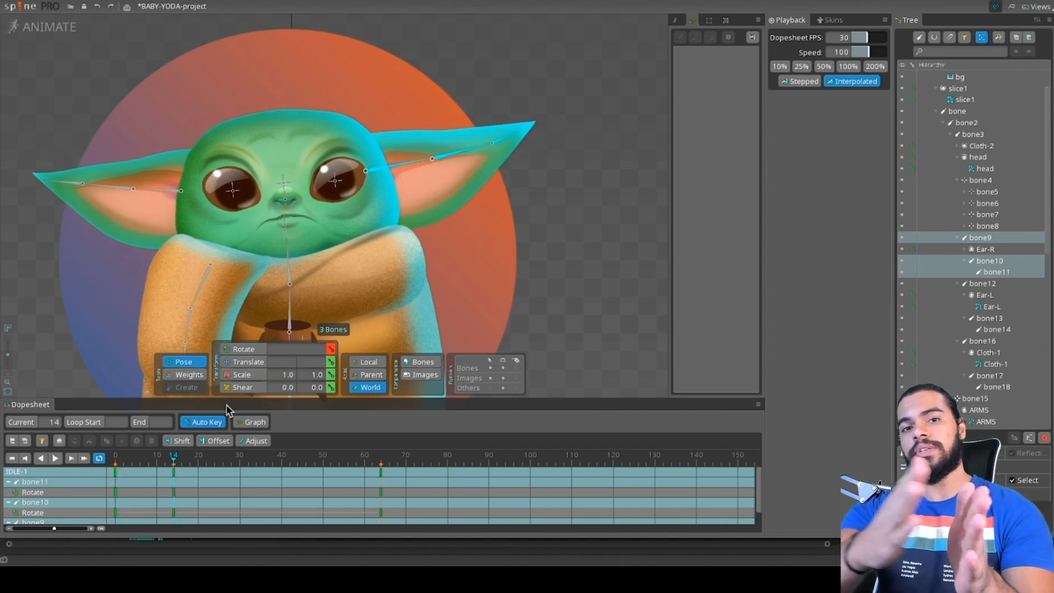
{"action": "left_click", "coordinate": [219, 457]}
{"action": "left_click_drag", "start_coordinate": [295, 459], "coordinate": [310, 458]}
{"action": "left_click_drag", "start_coordinate": [541, 146], "coordinate": [547, 188]}
{"action": "key", "text": "d"}
{"action": "left_click", "coordinate": [361, 456]}
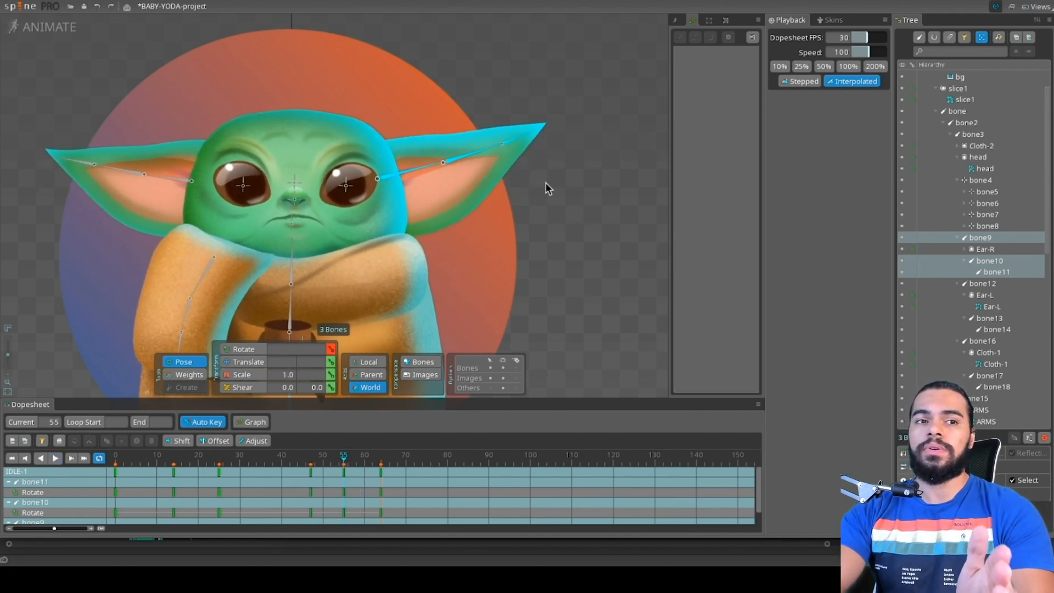
Step: Bend the Ear-R bones downward with a rotation key at frame 36 and preview the ear motion
{"action": "left_click", "coordinate": [265, 454]}
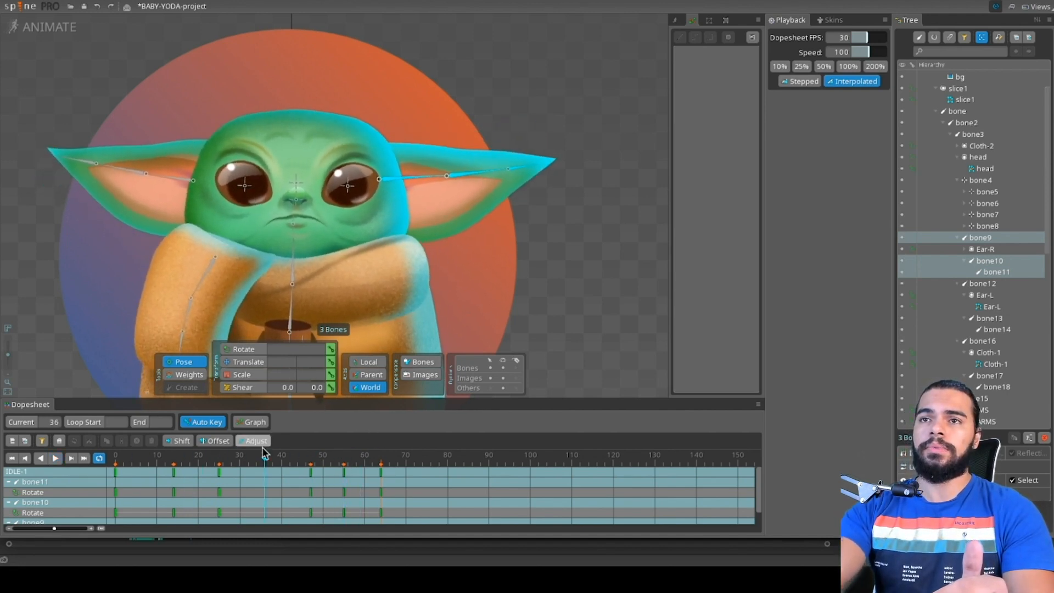
{"action": "key", "text": "d"}
{"action": "left_click_drag", "start_coordinate": [536, 192], "coordinate": [589, 168]}
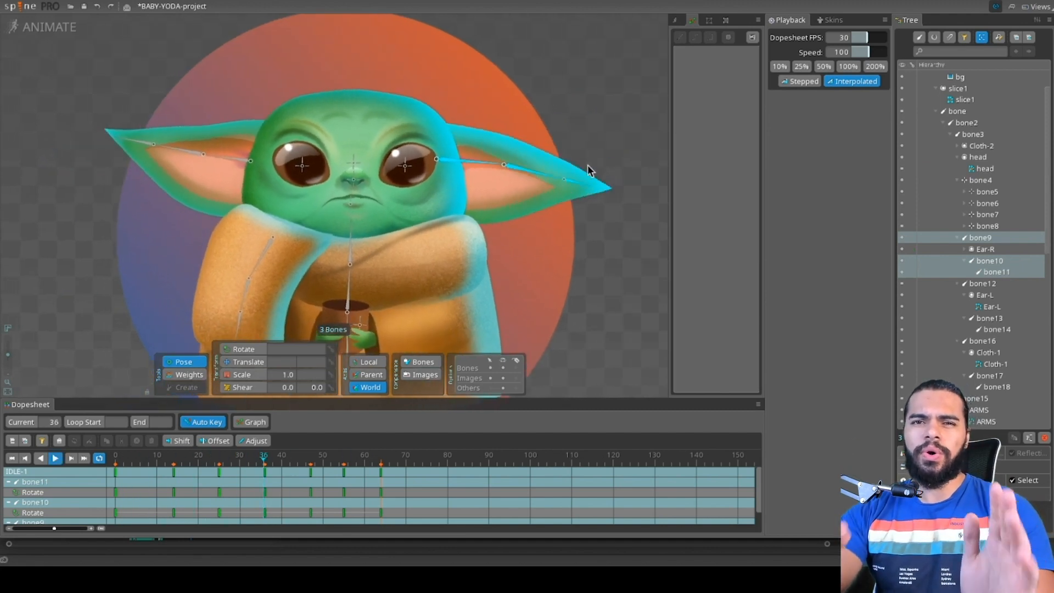
{"action": "key", "text": "d"}
Step: Select the Ear-L bones bone12, bone13 and bone14 and key their rotation at frames 0 and 64
{"action": "key", "text": "3"}
{"action": "key", "text": "1"}
{"action": "key", "text": "2"}
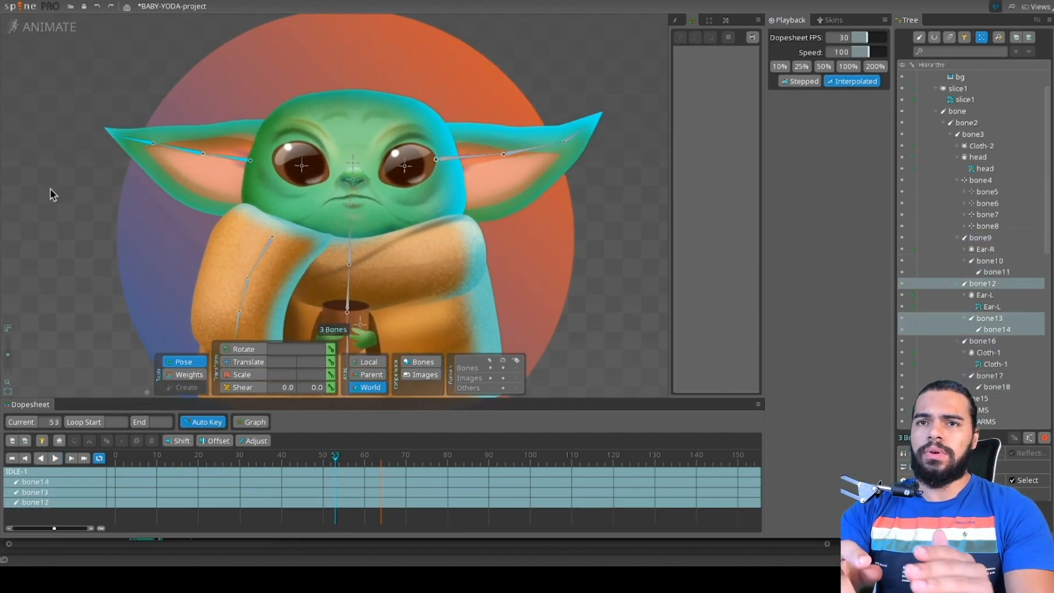
{"action": "left_click_drag", "start_coordinate": [53, 192], "coordinate": [144, 192]}
{"action": "left_click", "coordinate": [70, 458]}
{"action": "left_click", "coordinate": [381, 455]}
{"action": "key", "text": "ctrl+v"}
Step: Rotate bone12, bone13 and bone14 to bend Ear-L with keys at frames 12, 30, 39, 51 and 57
{"action": "left_click", "coordinate": [165, 457]}
{"action": "left_click_drag", "start_coordinate": [171, 232], "coordinate": [95, 244]}
{"action": "left_click_drag", "start_coordinate": [165, 458], "coordinate": [235, 462]}
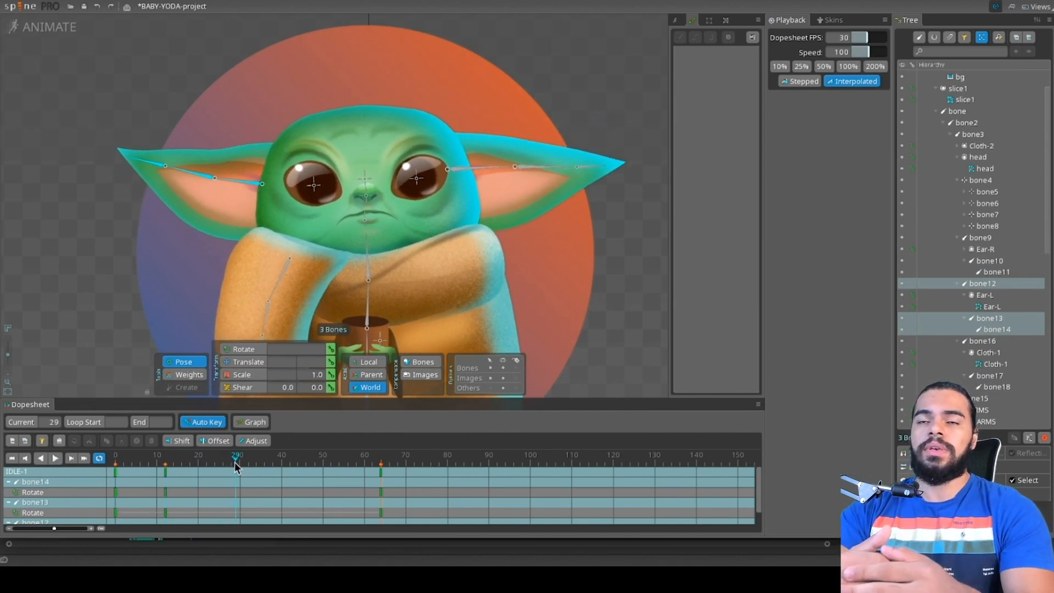
{"action": "left_click", "coordinate": [294, 461]}
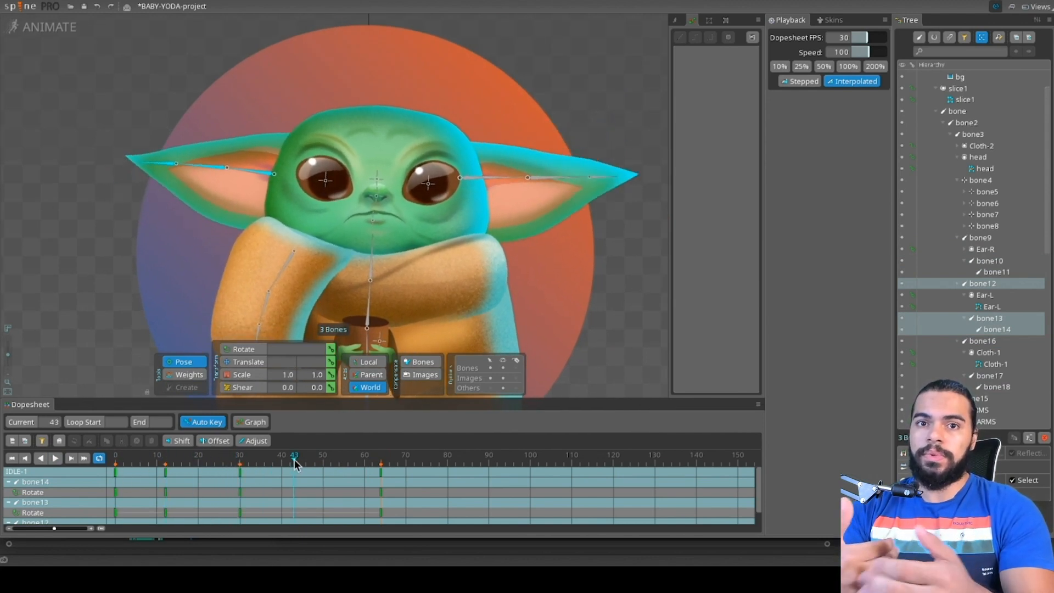
{"action": "left_click_drag", "start_coordinate": [284, 460], "coordinate": [355, 467]}
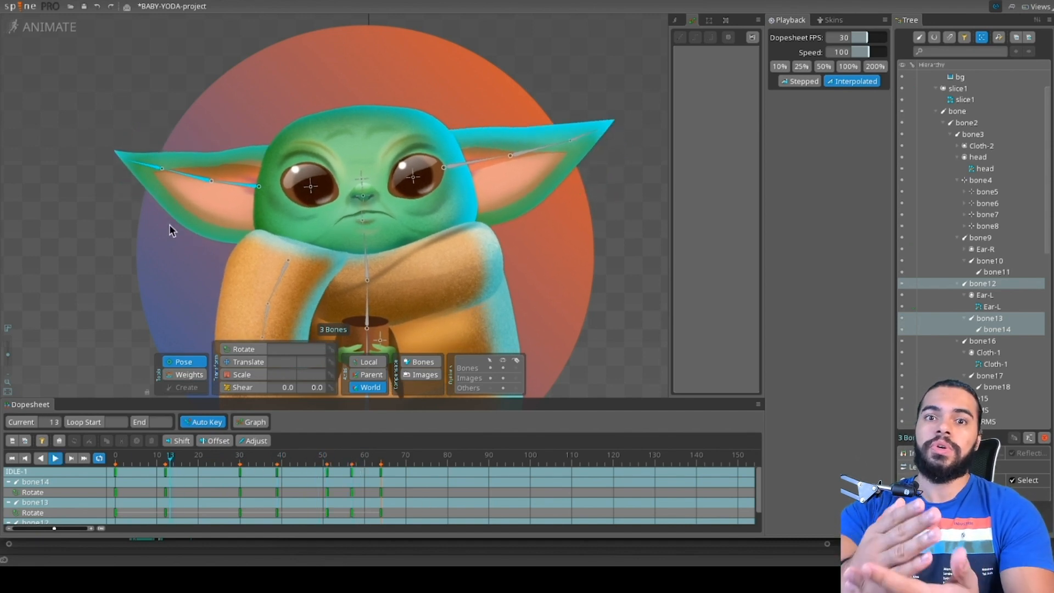
Step: Apply a Bezier curve to all Ear-L rotation keys, preview the animation, and save the project
{"action": "left_click_drag", "start_coordinate": [444, 497], "coordinate": [100, 473]}
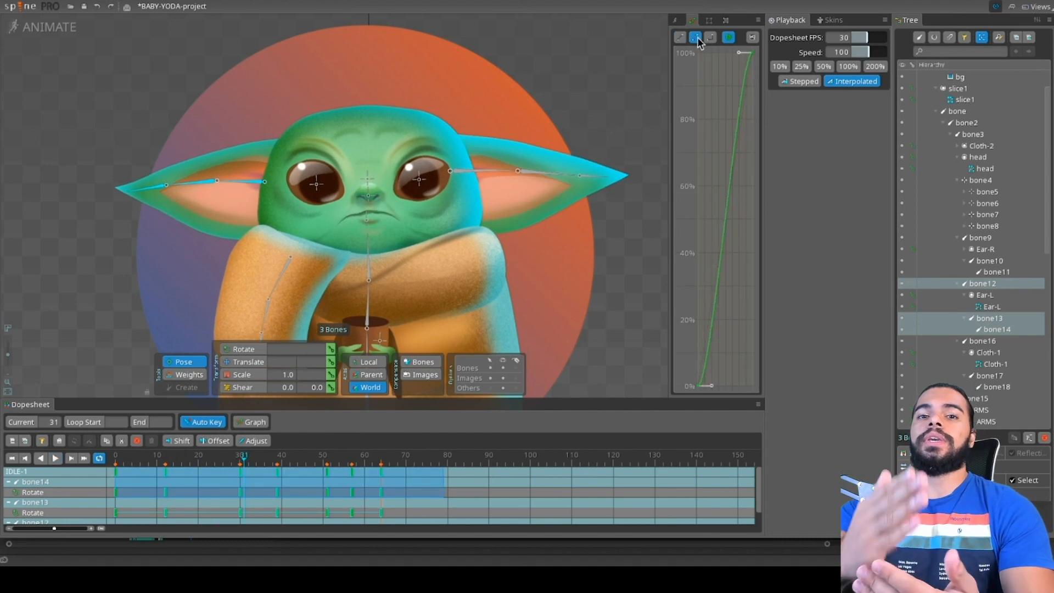
{"action": "key", "text": "space"}
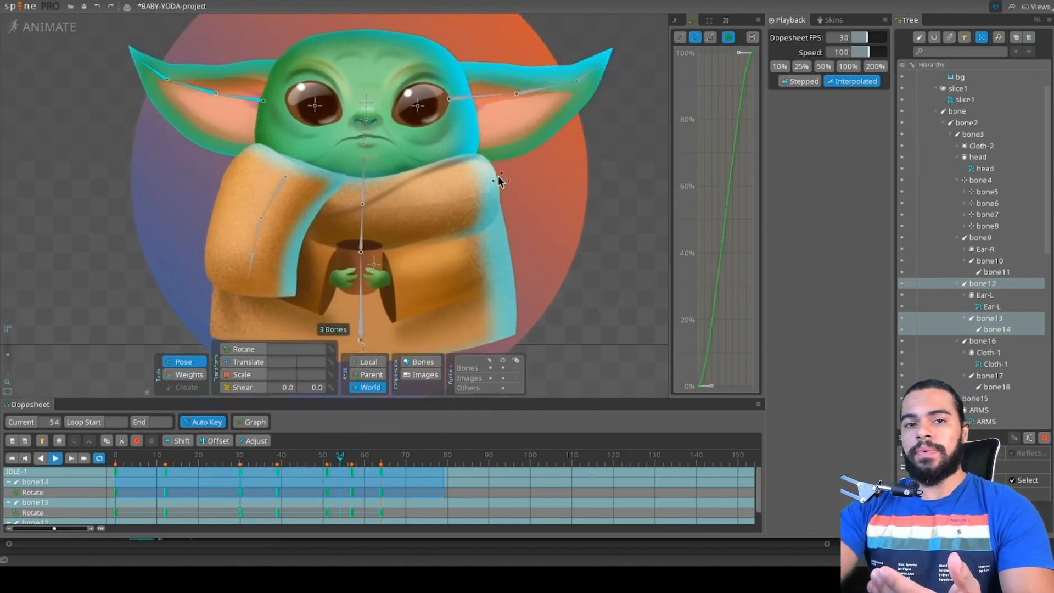
{"action": "left_click", "coordinate": [502, 367]}
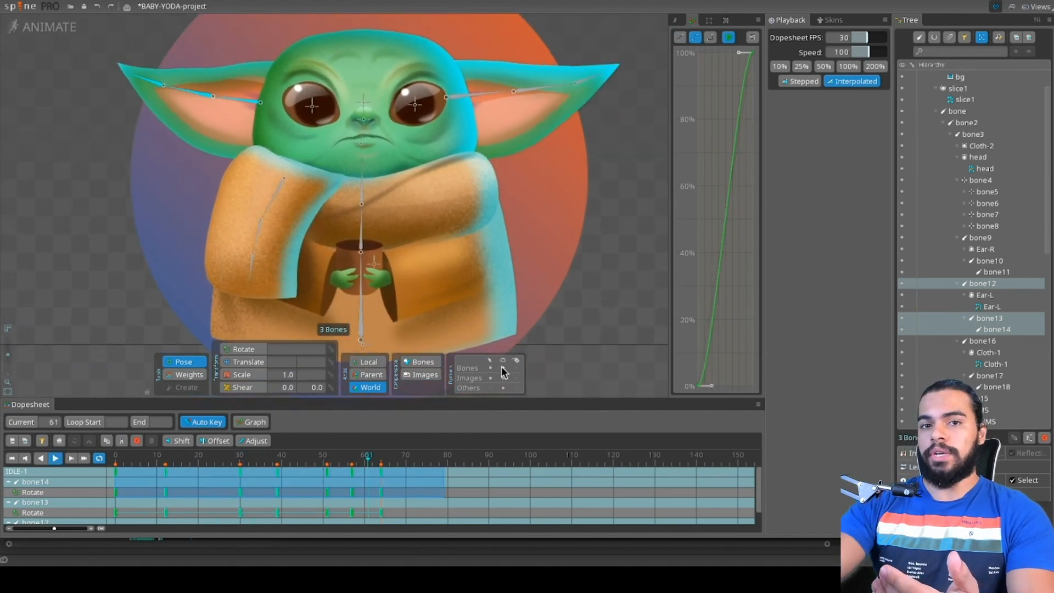
{"action": "key", "text": "space"}
{"action": "key", "text": "ctrl+s"}
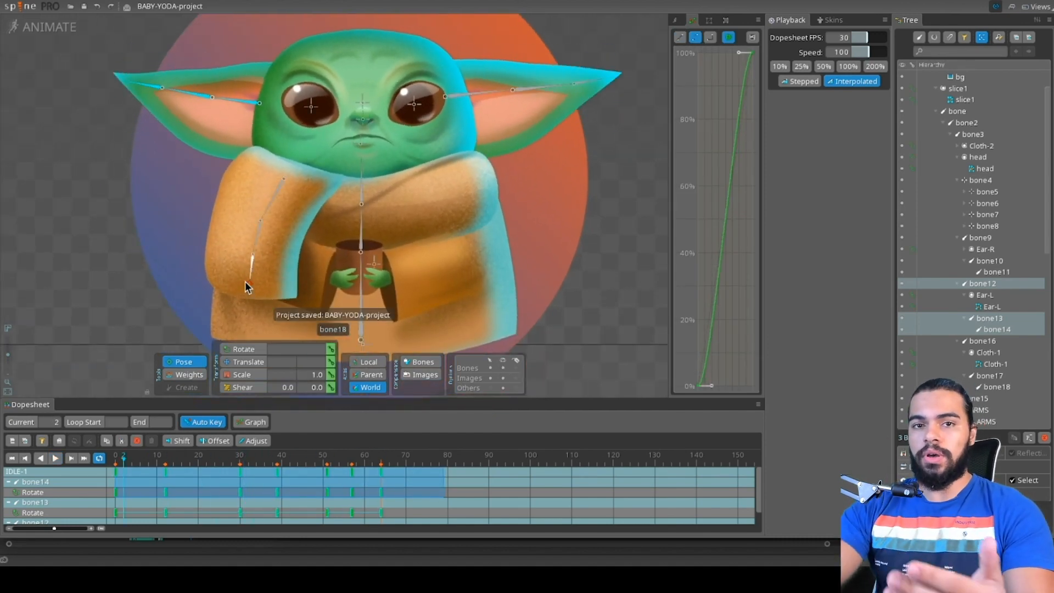
Step: Select the Cloth-1 bones bone16, bone17 and bone18, and key their rotation at frames 0, 20, 38, 52 and 64
{"action": "left_click_drag", "start_coordinate": [249, 283], "coordinate": [277, 193]}
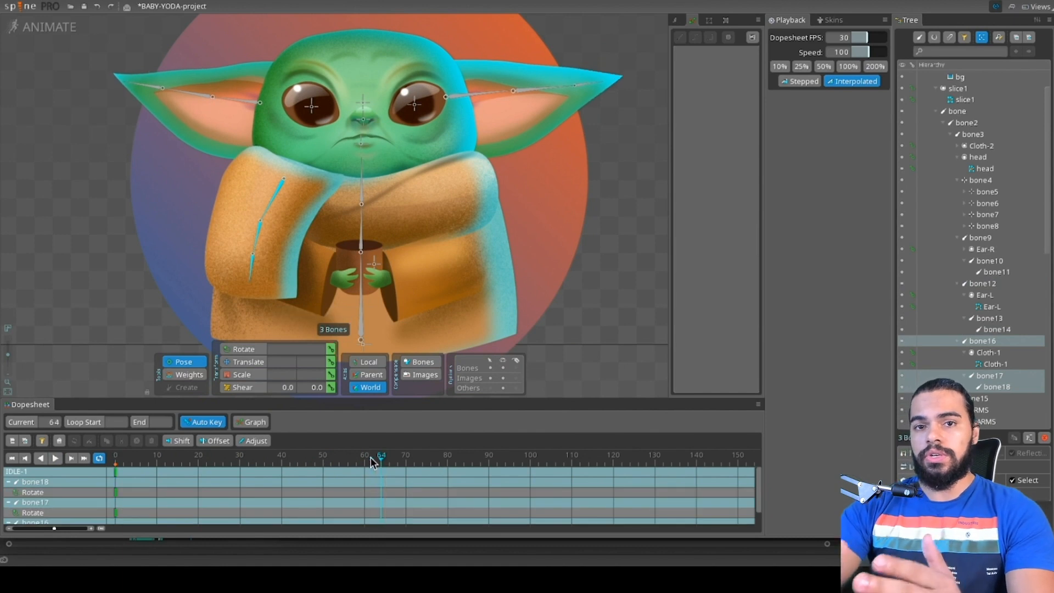
{"action": "left_click", "coordinate": [203, 466]}
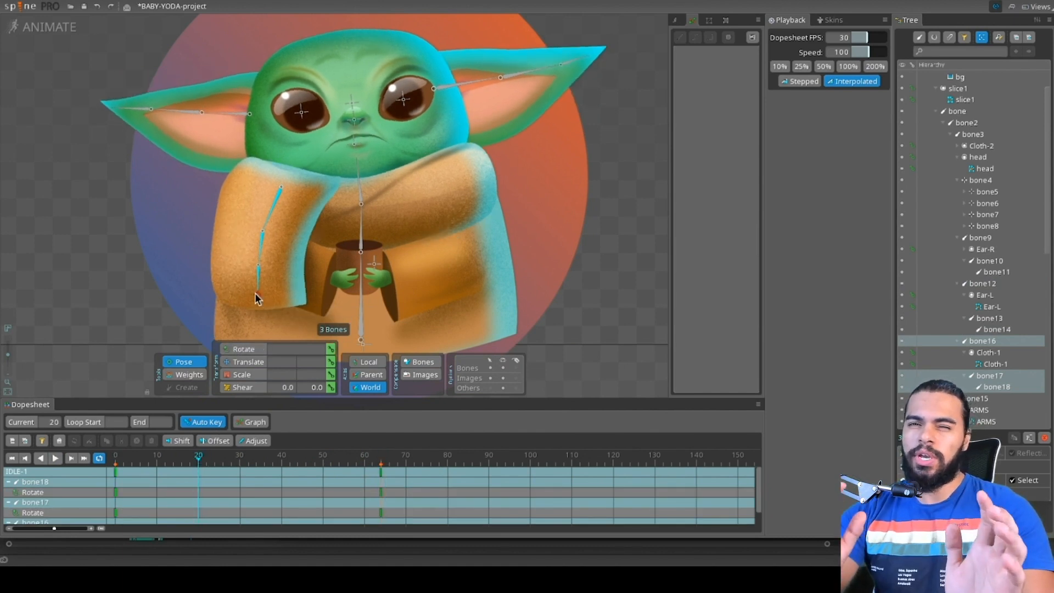
{"action": "key", "text": "space"}
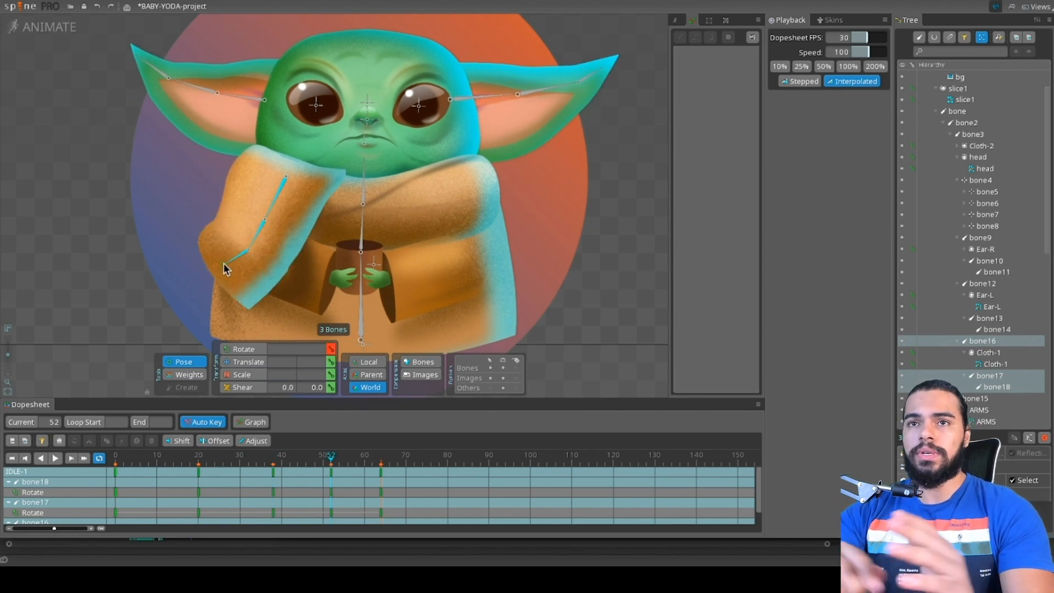
{"action": "left_click_drag", "start_coordinate": [224, 264], "coordinate": [218, 256]}
{"action": "key", "text": "space"}
Step: Delete the Cloth-1 rotation keys at frame 52, move the two middle keys to frames 43 and 24, and preview the motion
{"action": "double_click", "coordinate": [332, 472]}
{"action": "key", "text": "Delete"}
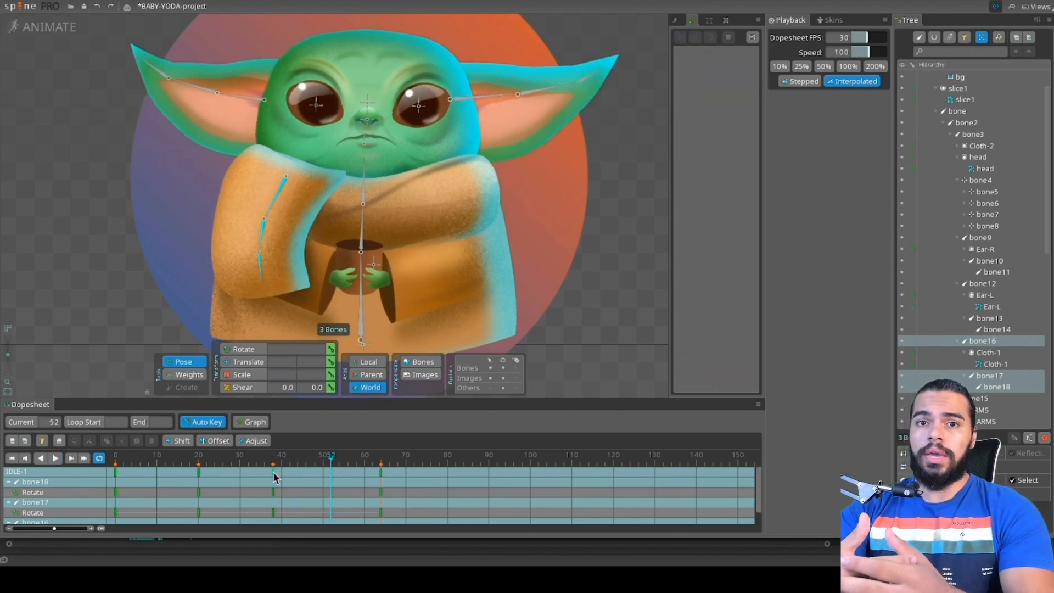
{"action": "left_click_drag", "start_coordinate": [273, 472], "coordinate": [294, 472]}
{"action": "left_click_drag", "start_coordinate": [198, 471], "coordinate": [215, 472]}
{"action": "key", "text": "space"}
{"action": "key", "text": "space"}
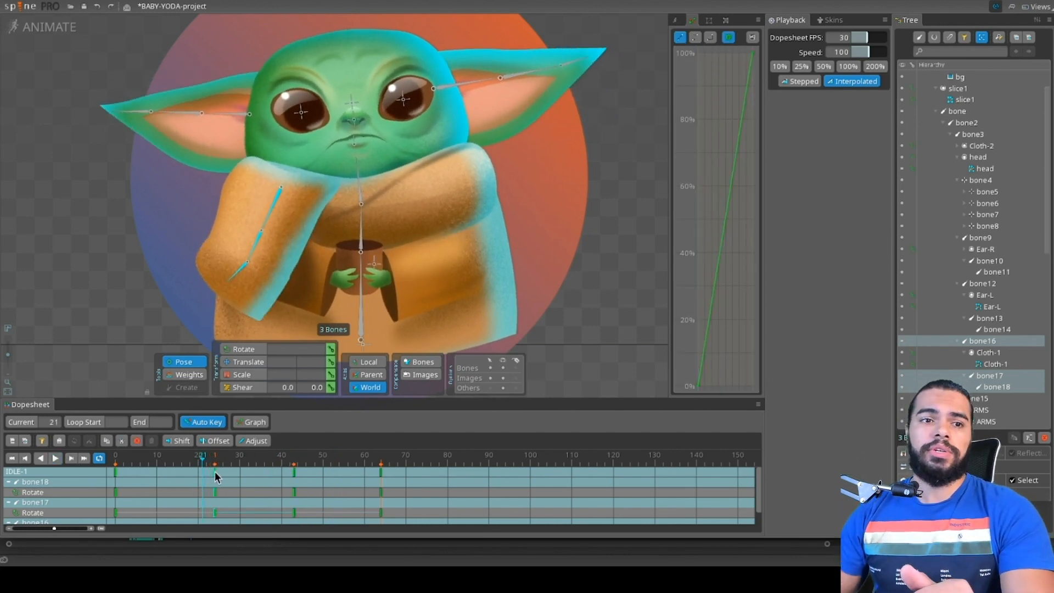
Step: Bend the Cloth-1 bones outward with a rotation key at frame 20, key further bends at frames 38 and 52, and preview them
{"action": "key", "text": "space"}
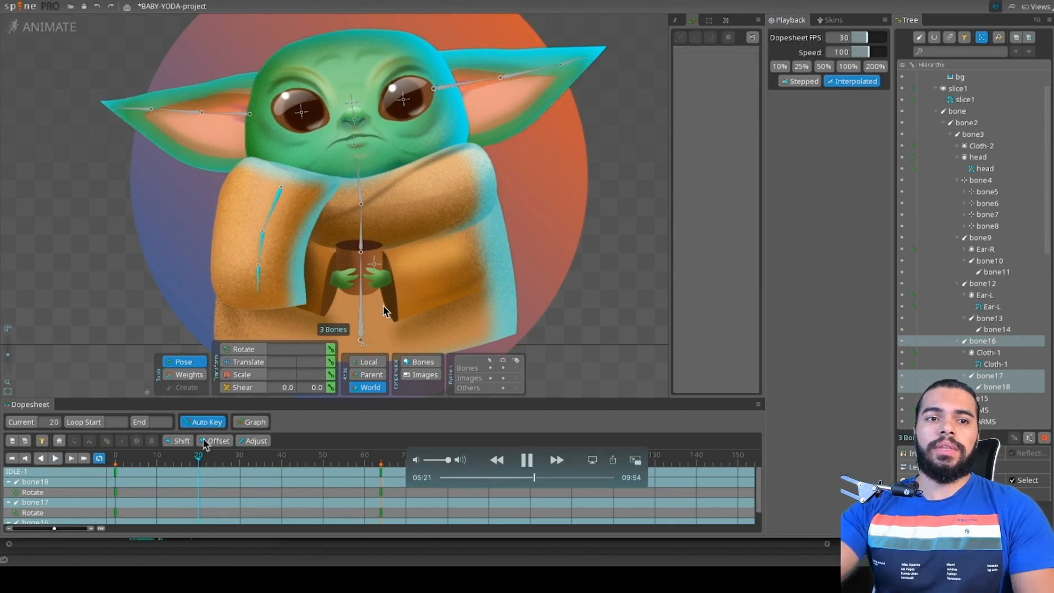
{"action": "left_click_drag", "start_coordinate": [254, 289], "coordinate": [220, 282]}
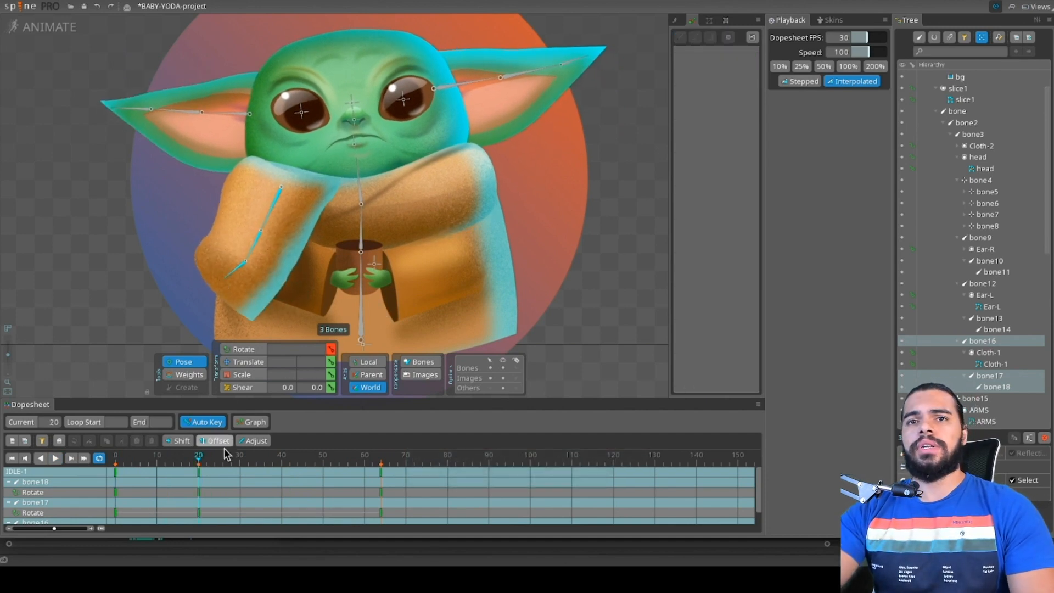
{"action": "left_click", "coordinate": [269, 458]}
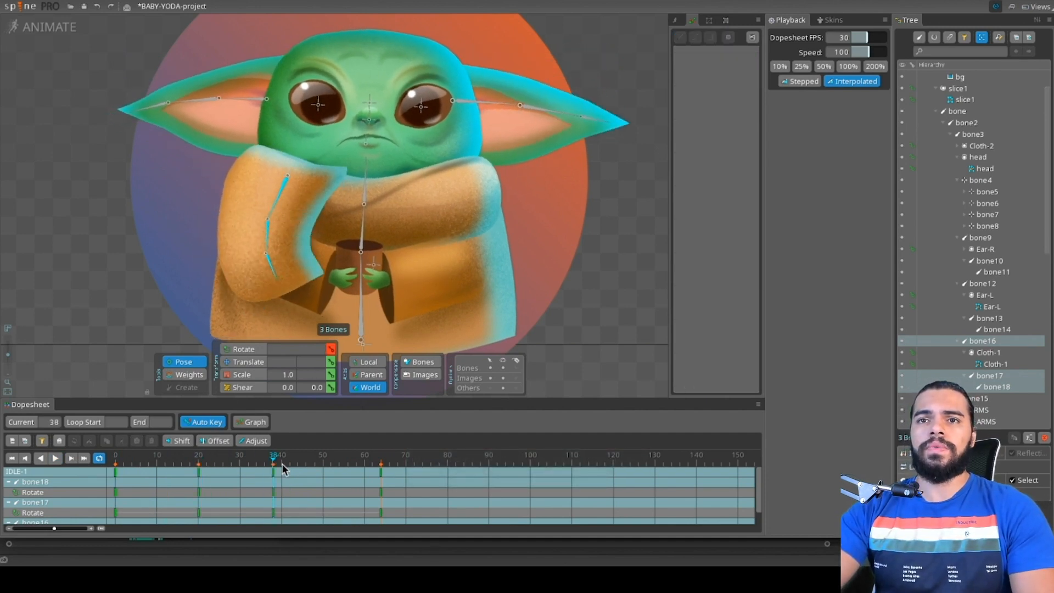
{"action": "key", "text": "space"}
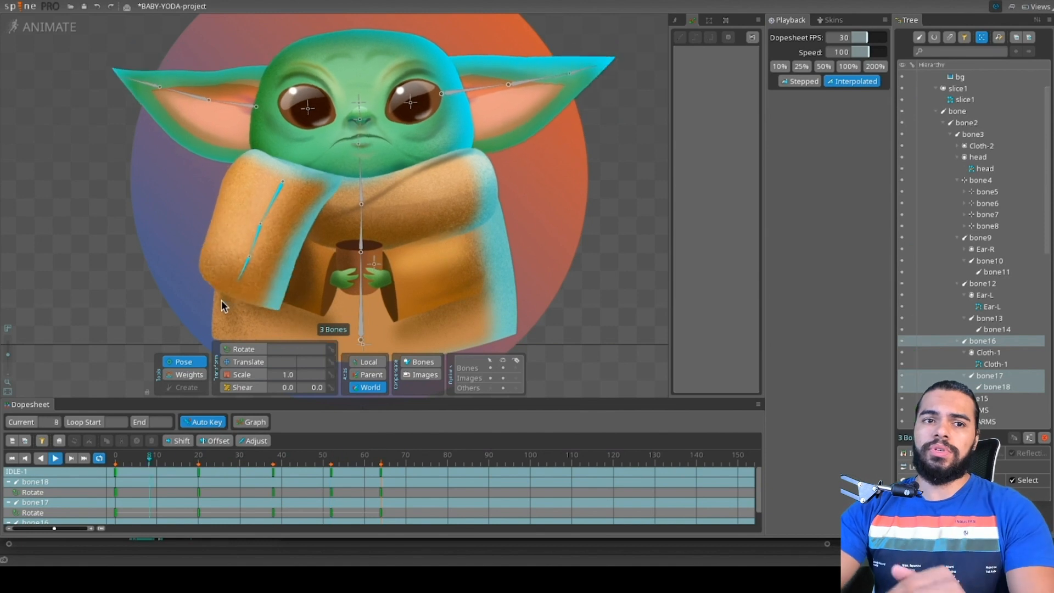
Step: Retime the middle Cloth-1 rotation keys to frames 24 and 43 and preview the sleeve motion
{"action": "left_click_drag", "start_coordinate": [330, 471], "coordinate": [294, 471]}
{"action": "key", "text": "space"}
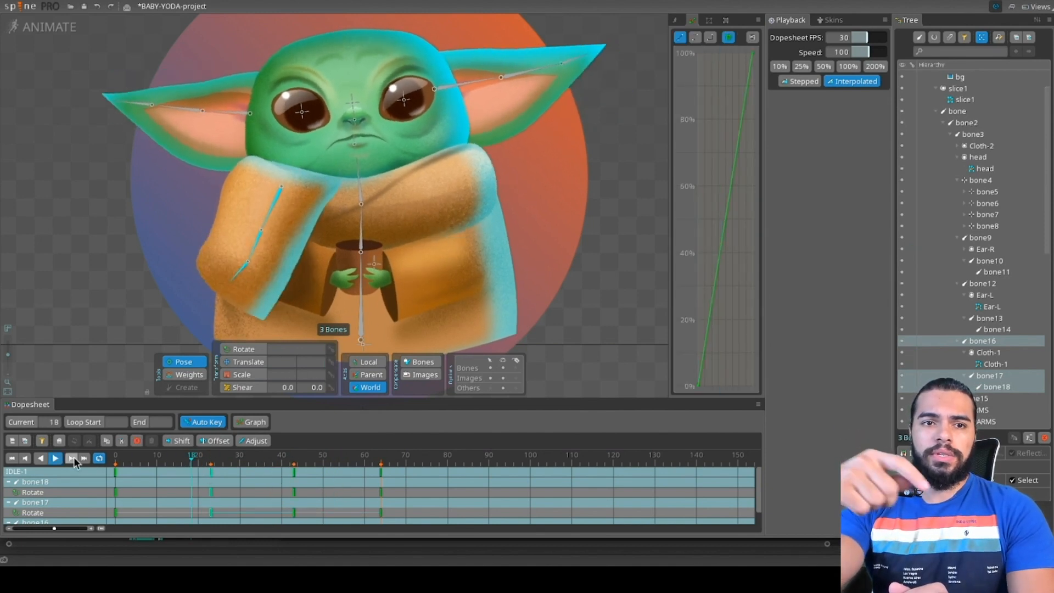
{"action": "key", "text": "space"}
{"action": "left_click_drag", "start_coordinate": [199, 472], "coordinate": [215, 470]}
Step: Add a Cloth-1 rotation key at frame 12 and shift the three middle keys to frames 20, 32 and 51
{"action": "left_click", "coordinate": [165, 455]}
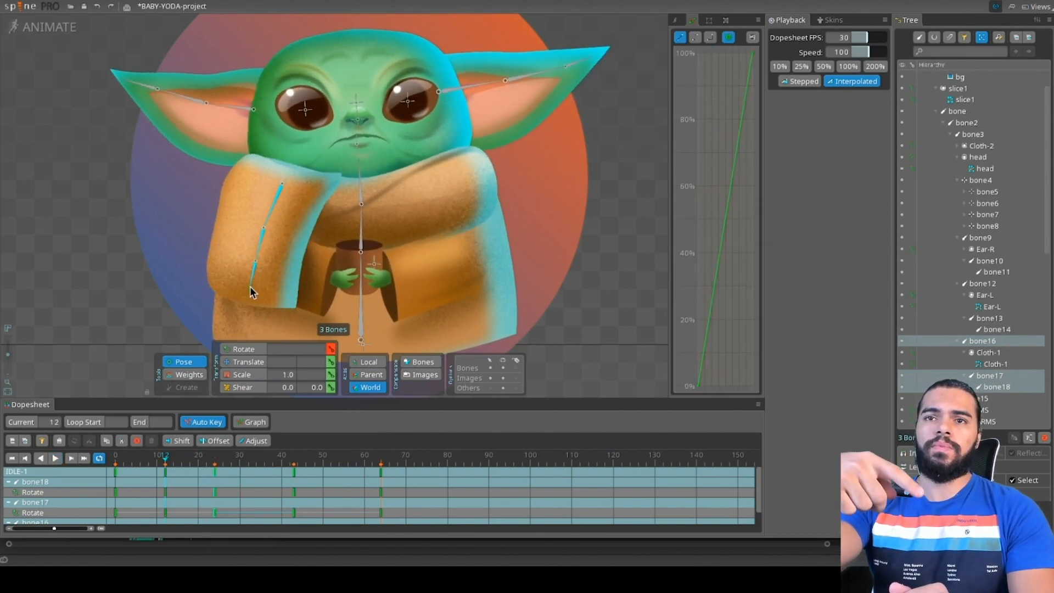
{"action": "key", "text": "space"}
{"action": "key", "text": "space"}
{"action": "left_click_drag", "start_coordinate": [324, 498], "coordinate": [152, 468]}
{"action": "left_click_drag", "start_coordinate": [225, 481], "coordinate": [258, 481]}
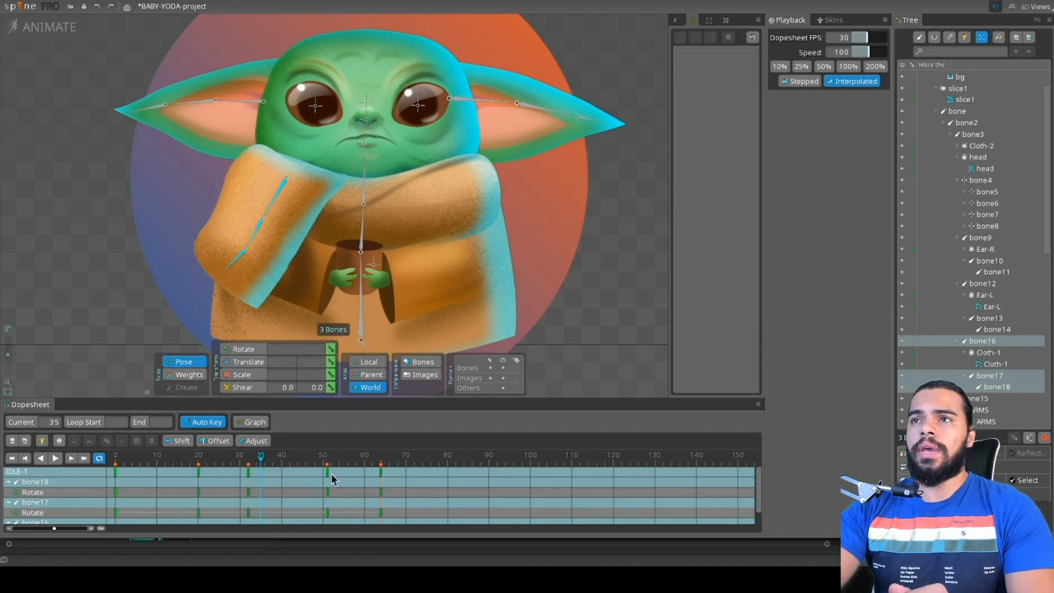
{"action": "key", "text": "space"}
Step: Move the Cloth-1 rotation keys from frame 51 to 43, remove those at frame 32, and preview the loop
{"action": "left_click_drag", "start_coordinate": [328, 472], "coordinate": [293, 469]}
{"action": "key", "text": "space"}
{"action": "left_click", "coordinate": [159, 455]}
{"action": "key", "text": "space"}
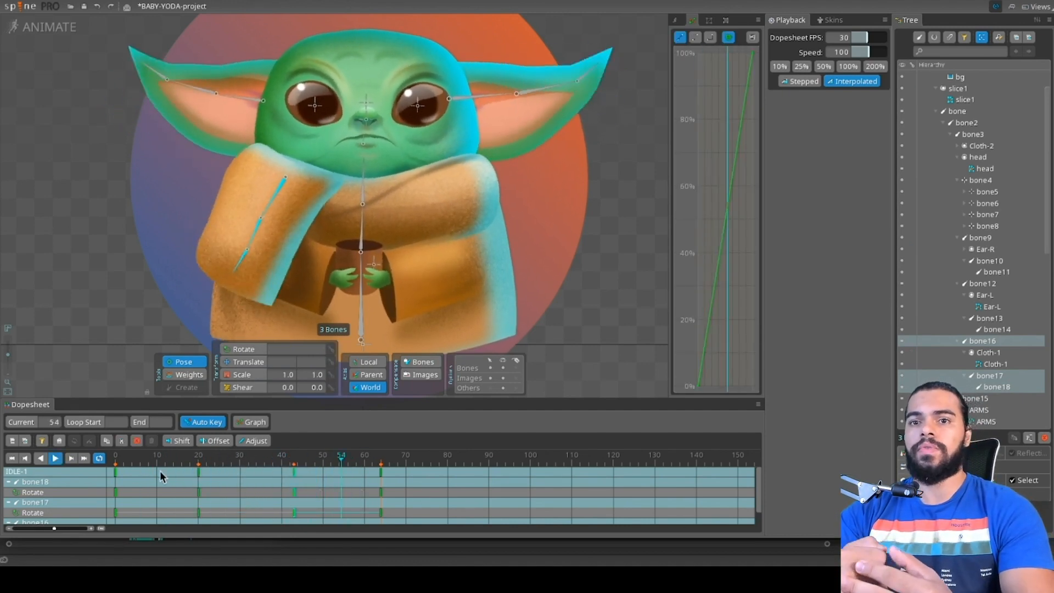
{"action": "key", "text": "space"}
{"action": "left_click", "coordinate": [279, 481]}
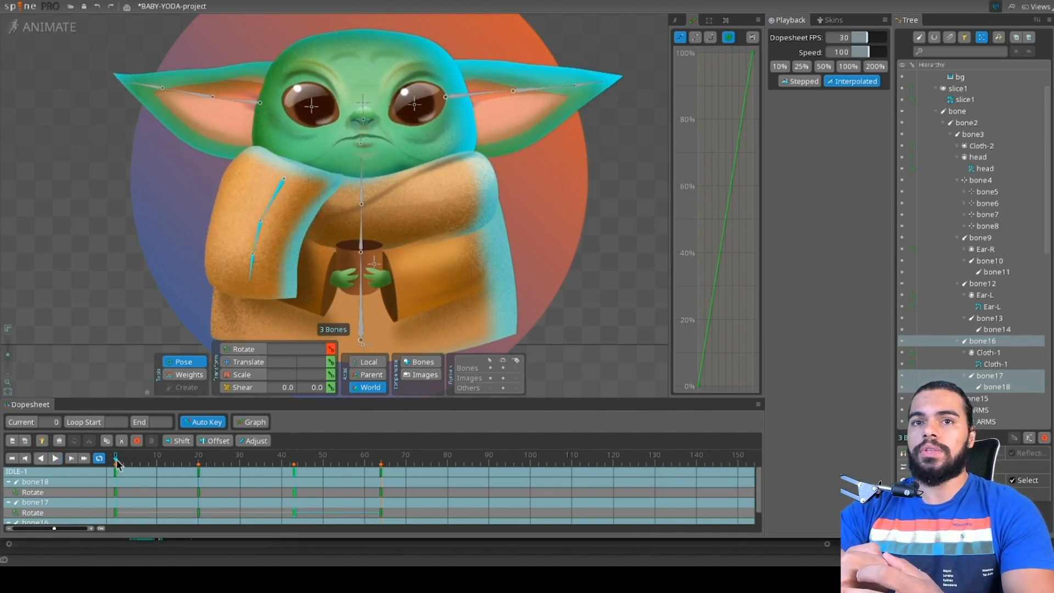
{"action": "key", "text": "space"}
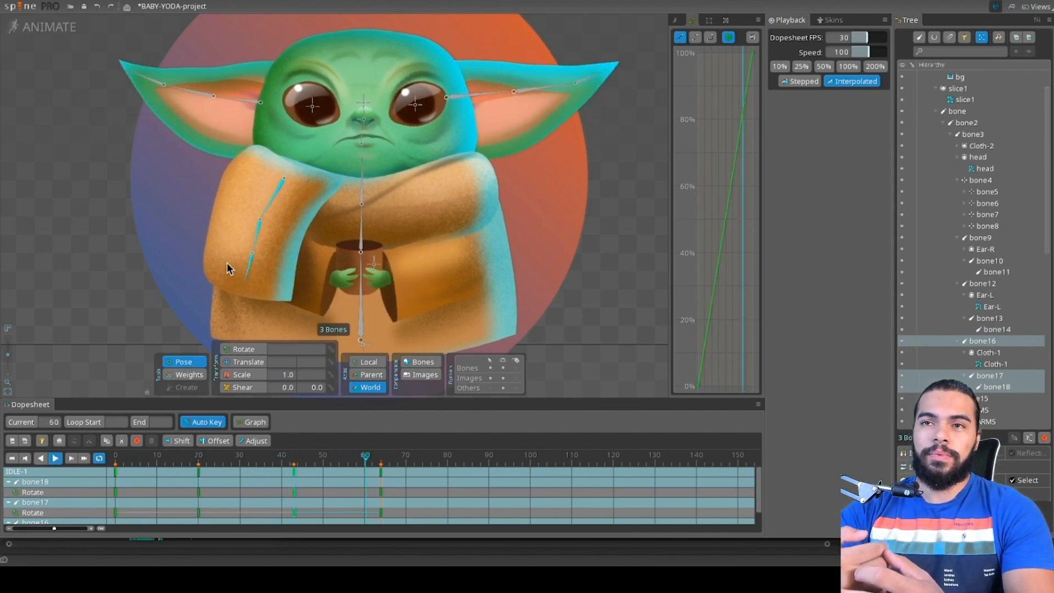
Step: Save the project and move bone2 with translation keys at frames 0, 22, 38 and 64
{"action": "left_click", "coordinate": [364, 188]}
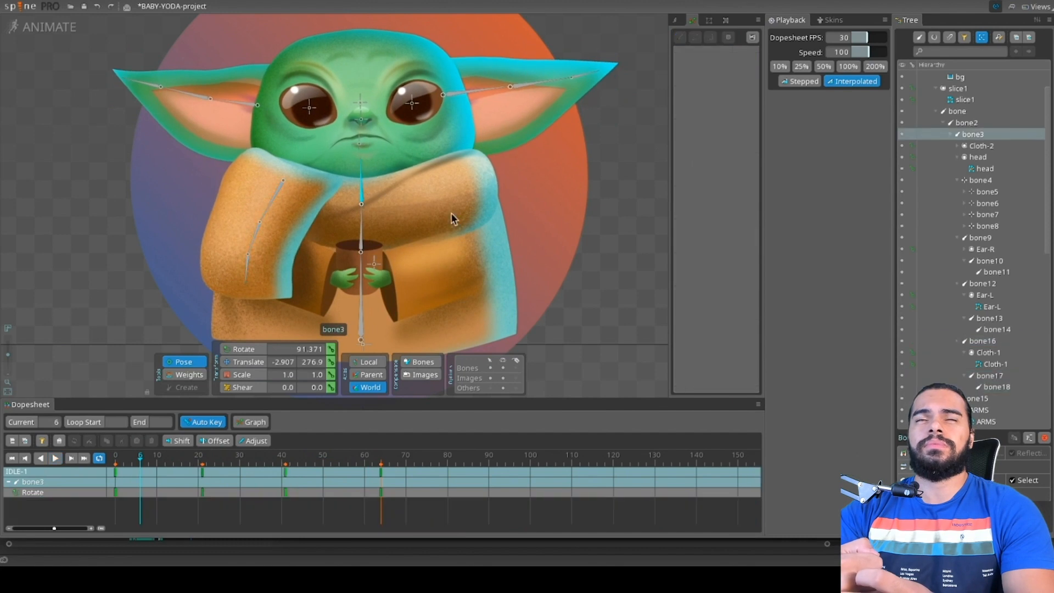
{"action": "key", "text": "ctrl+s"}
{"action": "key", "text": "v"}
{"action": "key", "text": "ctrl+z"}
{"action": "left_click_drag", "start_coordinate": [601, 302], "coordinate": [624, 286]}
{"action": "key", "text": "ctrl+z"}
{"action": "key", "text": "k"}
{"action": "left_click", "coordinate": [148, 461]}
{"action": "left_click", "coordinate": [206, 457]}
{"action": "left_click", "coordinate": [273, 457]}
{"action": "key", "text": "space"}
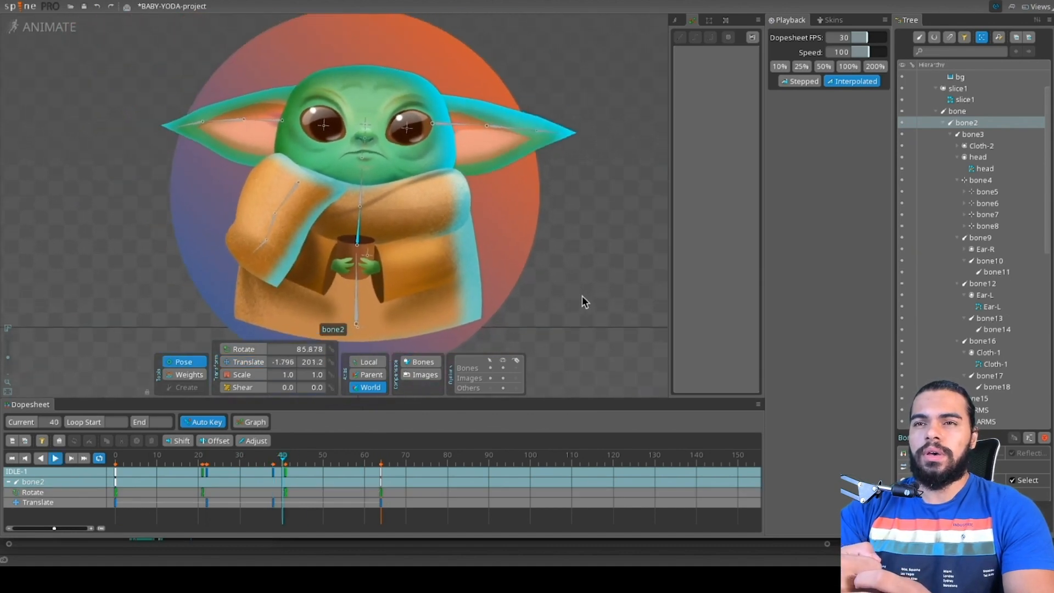
Step: Rotate bone2 with a key at frame 51, retime its frame 41 rotation key to frame 38, and preview the body motion
{"action": "key", "text": "space"}
{"action": "left_click_drag", "start_coordinate": [269, 464], "coordinate": [320, 464]}
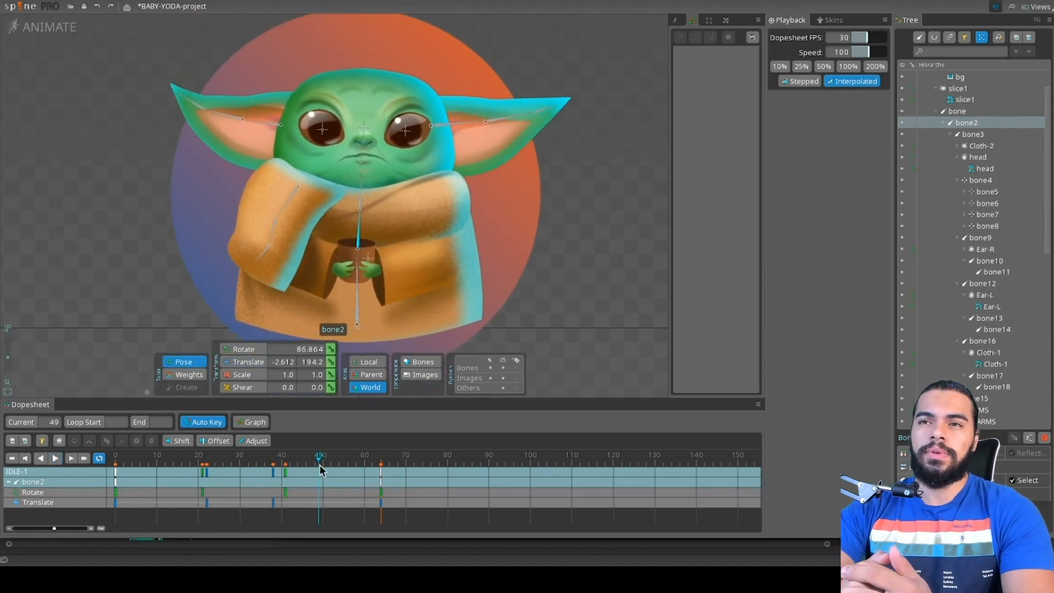
{"action": "key", "text": "c"}
{"action": "left_click_drag", "start_coordinate": [603, 293], "coordinate": [603, 278]}
{"action": "key", "text": "space"}
{"action": "key", "text": "space"}
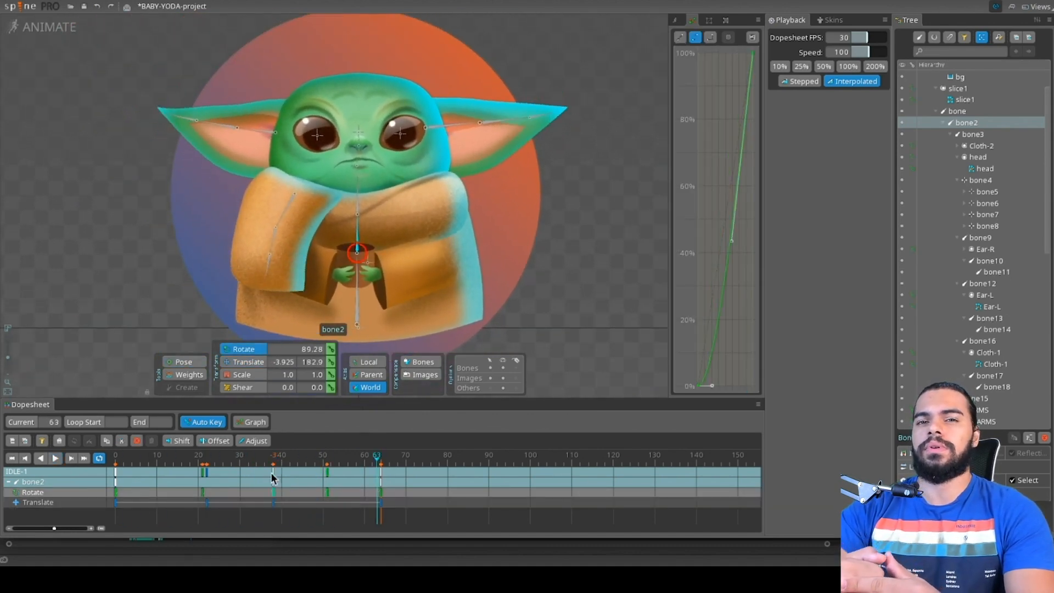
Step: Show the keys of all bones and move the closing keys of the loop from frame 64 to frame 69
{"action": "key", "text": "d"}
{"action": "key", "text": "space"}
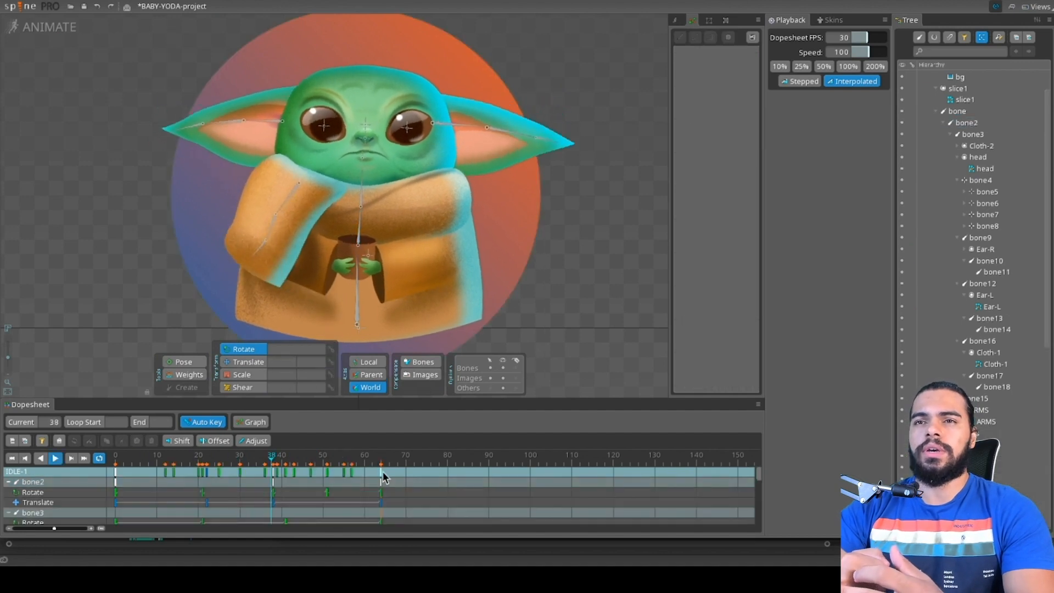
{"action": "left_click_drag", "start_coordinate": [381, 470], "coordinate": [401, 471]}
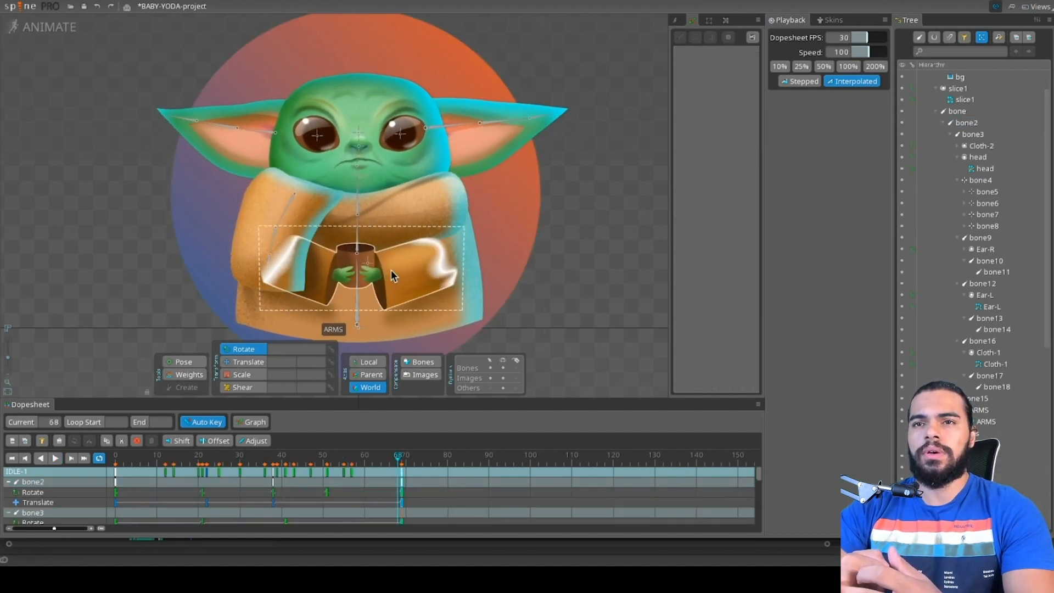
{"action": "key", "text": "space"}
Step: Select bone15 of the arms, key its translation at frames 0, 15, 43 and 69, and preview the arm motion
{"action": "left_click", "coordinate": [368, 264]}
{"action": "left_click", "coordinate": [276, 466]}
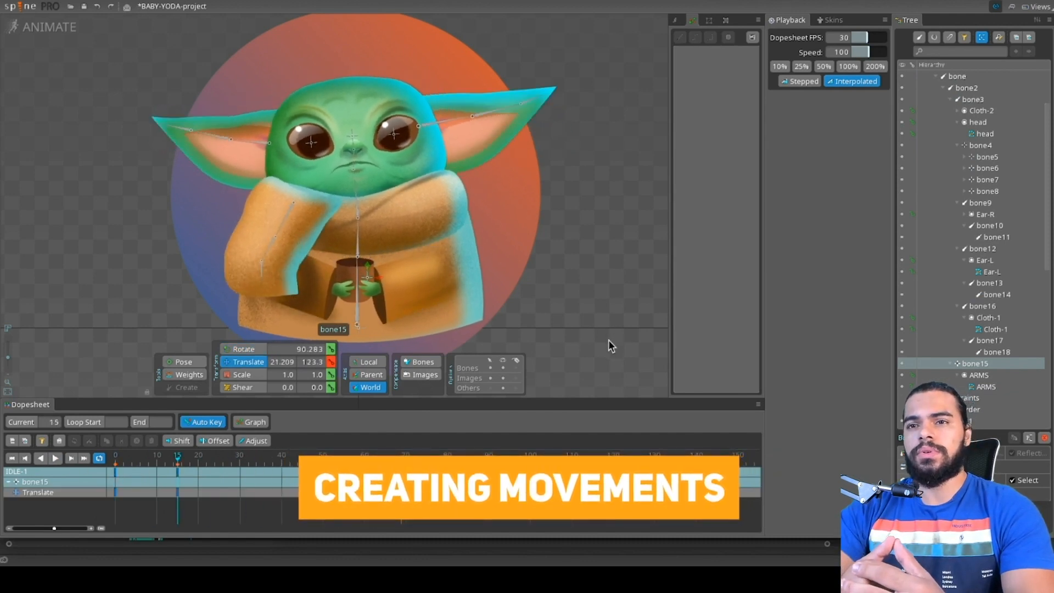
{"action": "left_click", "coordinate": [294, 457]}
{"action": "key", "text": "space"}
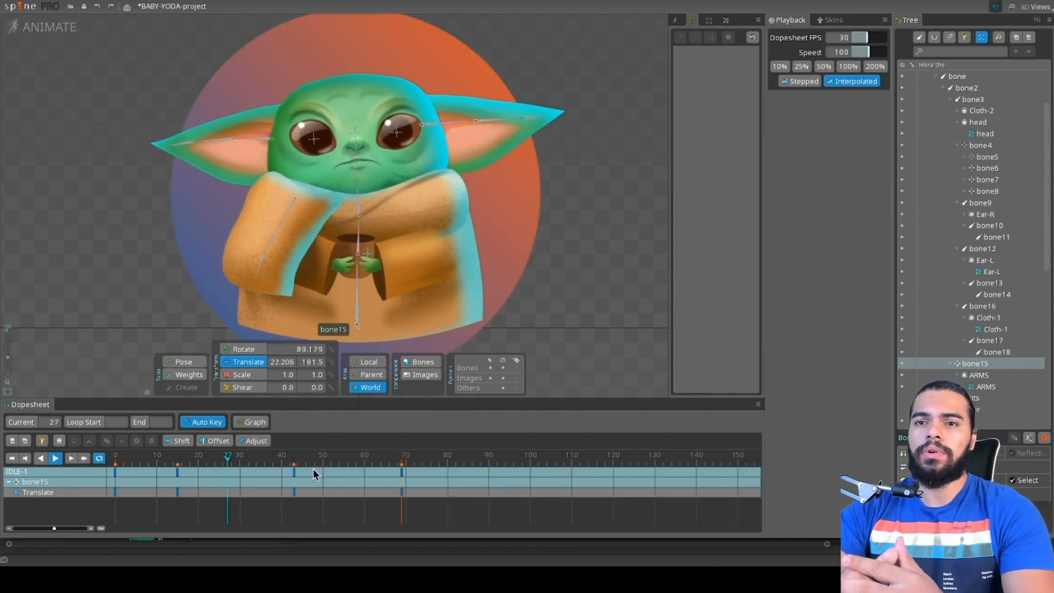
{"action": "scroll", "coordinate": [270, 154], "scroll_direction": "up", "scroll_amount": 2}
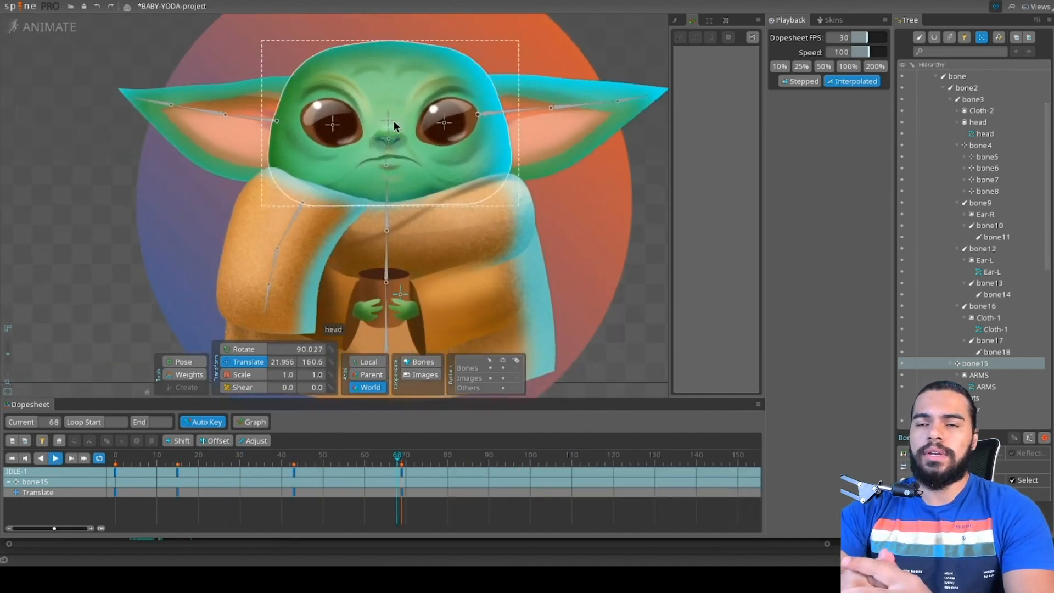
{"action": "key", "text": "space"}
Step: Select the face bone bone4 and key its translation at frames 0 and 69
{"action": "left_click", "coordinate": [380, 146]}
{"action": "left_click", "coordinate": [116, 456]}
{"action": "key", "text": "k"}
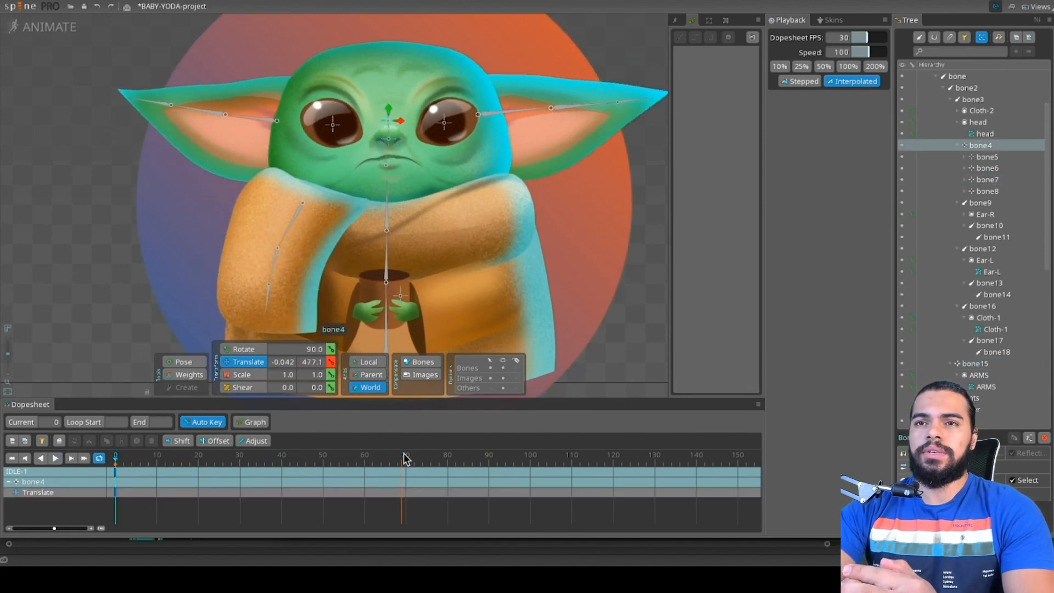
{"action": "left_click", "coordinate": [402, 456]}
{"action": "key", "text": "k"}
Step: Shift bone4 slightly downward at frame 15, add another translation key at frame 40, and preview the face motion
{"action": "left_click_drag", "start_coordinate": [403, 457], "coordinate": [221, 463]}
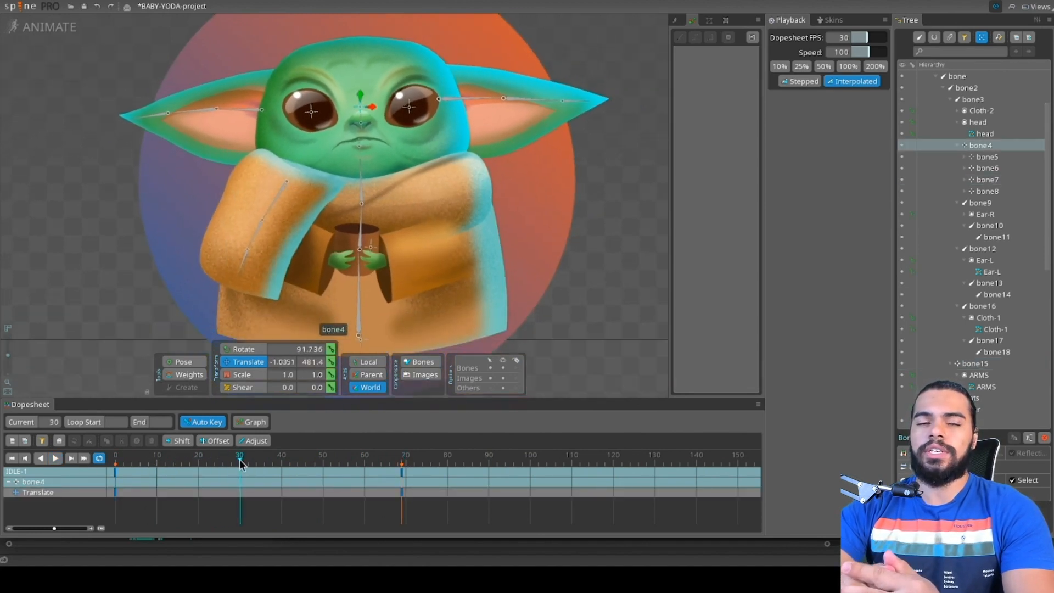
{"action": "left_click_drag", "start_coordinate": [240, 458], "coordinate": [177, 458]}
{"action": "left_click_drag", "start_coordinate": [526, 355], "coordinate": [526, 359]}
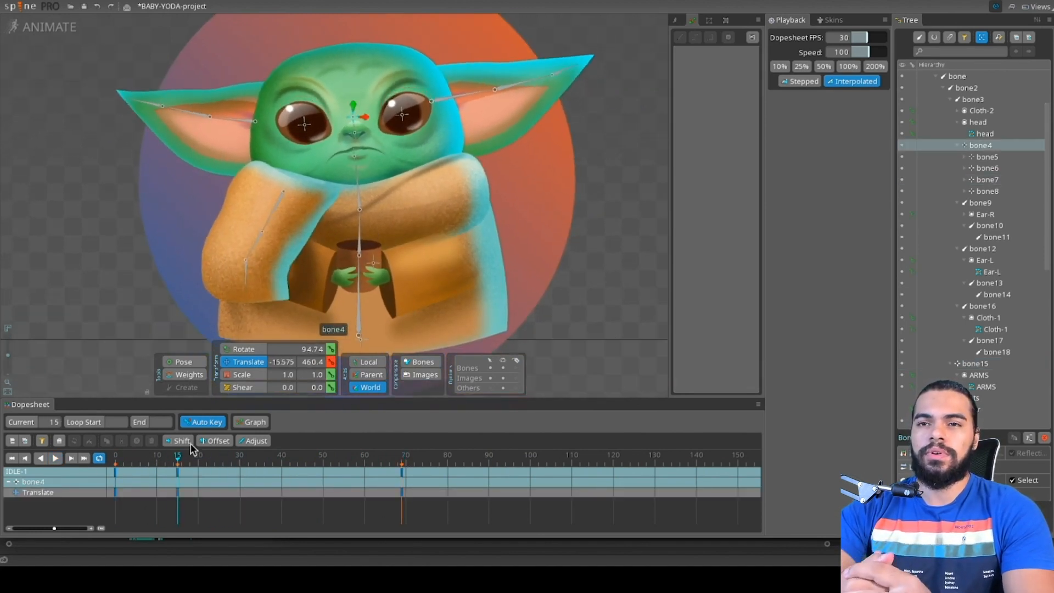
{"action": "left_click_drag", "start_coordinate": [193, 463], "coordinate": [274, 464]}
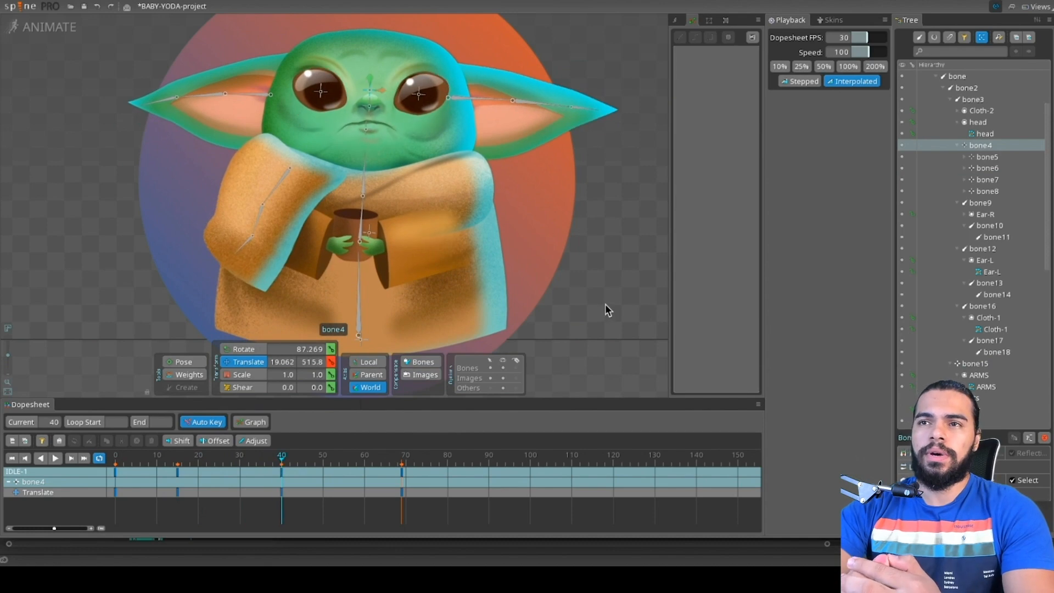
{"action": "key", "text": "d"}
{"action": "scroll", "coordinate": [374, 74], "scroll_direction": "up", "scroll_amount": 1}
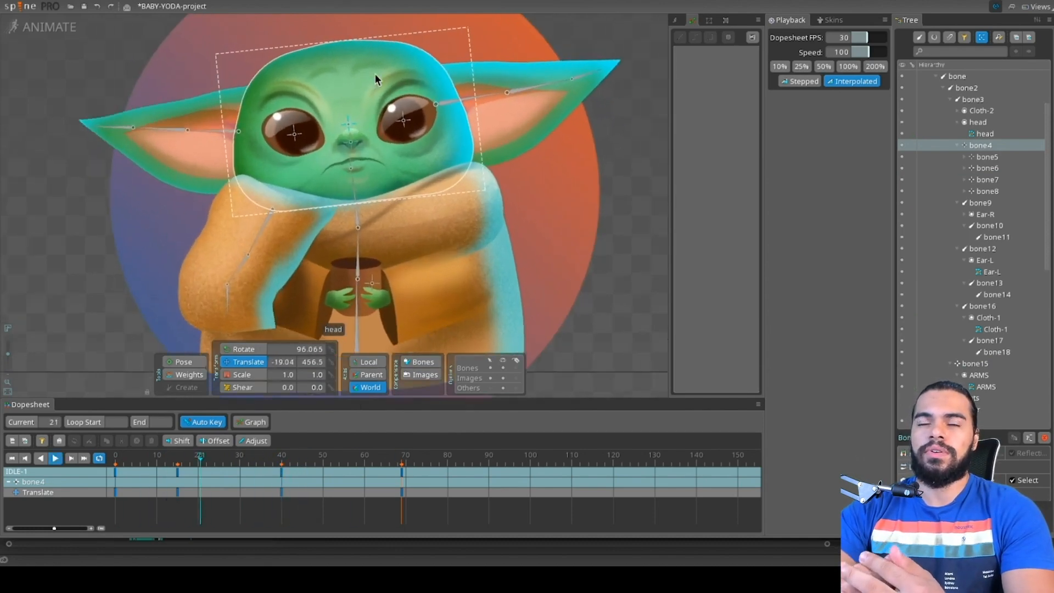
{"action": "scroll", "coordinate": [375, 75], "scroll_direction": "up", "scroll_amount": 1}
{"action": "key", "text": "d"}
Step: Save the project, key the translation of bone7 at frames 0, 49 and 69, and preview the nose motion
{"action": "left_click", "coordinate": [354, 154]}
{"action": "key", "text": "ctrl+s"}
{"action": "left_click", "coordinate": [353, 139]}
{"action": "left_click", "coordinate": [115, 458]}
{"action": "key", "text": "l"}
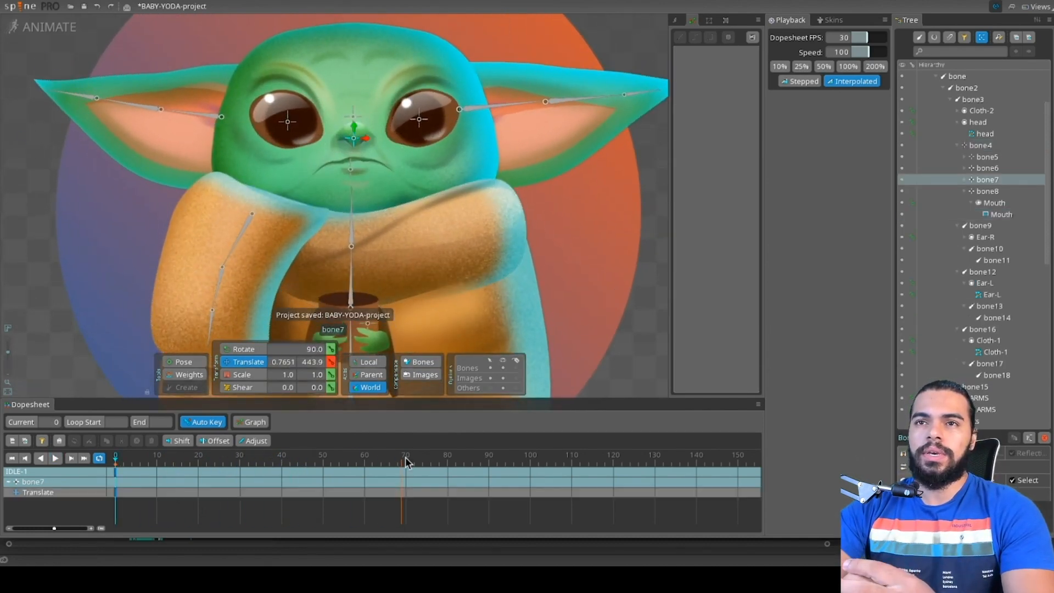
{"action": "left_click", "coordinate": [319, 464]}
{"action": "key", "text": "d"}
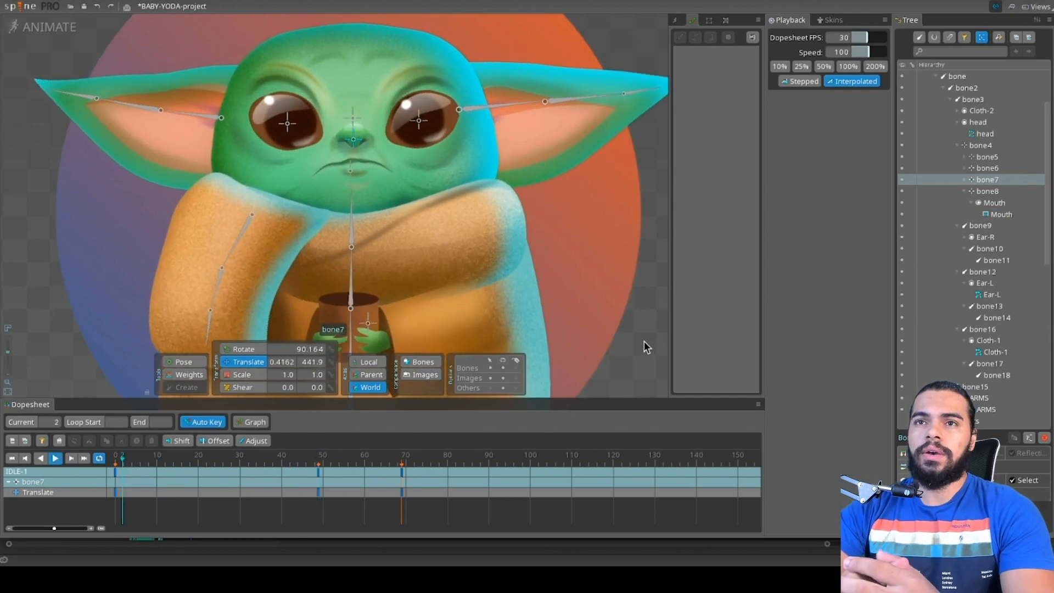
Step: Select the eye bones bone5 and bone6 and key their translation at frames 0, 42 and 69
{"action": "left_click", "coordinate": [419, 117]}
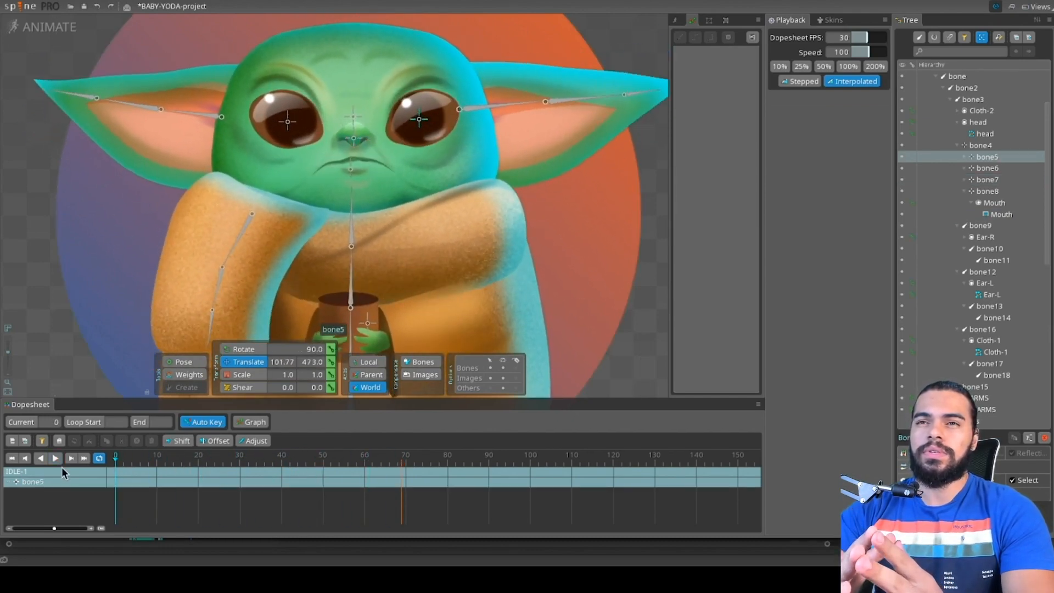
{"action": "left_click", "coordinate": [986, 169], "text": "ctrl"}
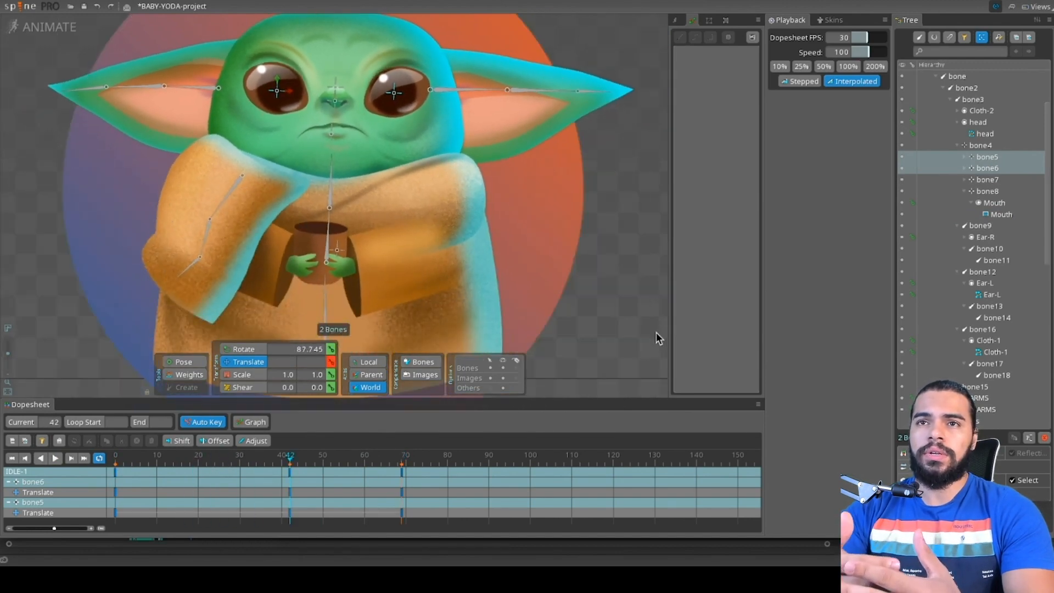
{"action": "scroll", "coordinate": [440, 163], "scroll_direction": "up", "scroll_amount": 3}
Step: Swap the eye on bone6 to EYES-CLOSED1 at frame 29 and back to EYES-OPEN2 at frame 45
{"action": "left_click", "coordinate": [277, 167]}
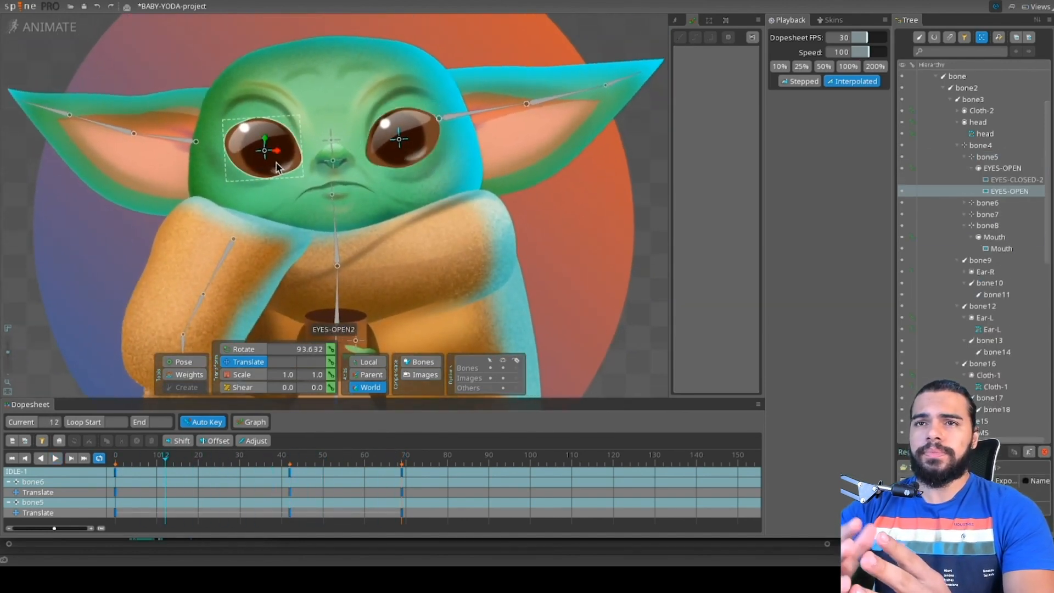
{"action": "left_click", "coordinate": [901, 226]}
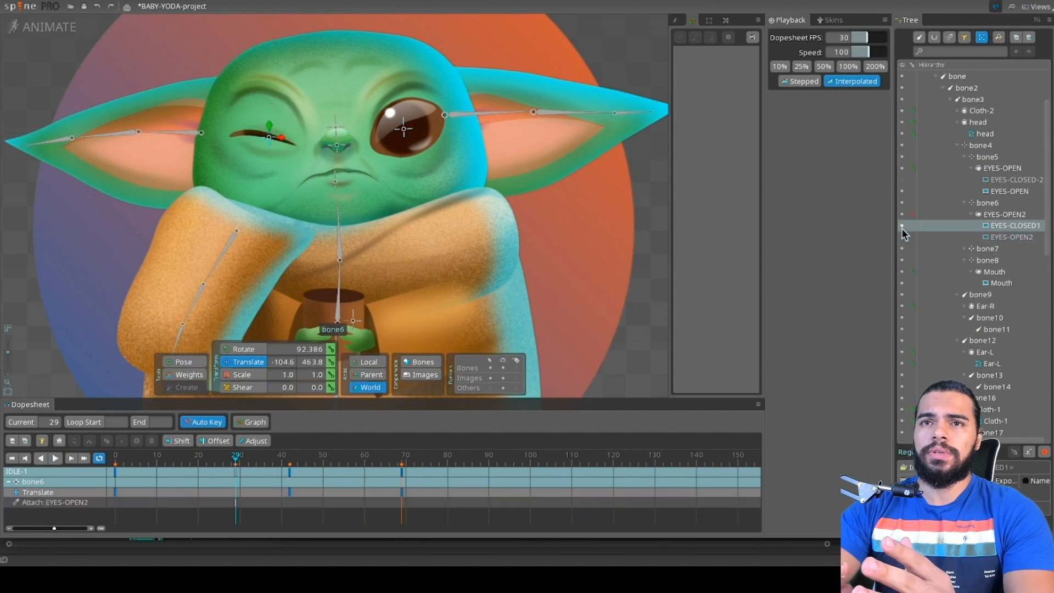
{"action": "left_click_drag", "start_coordinate": [219, 456], "coordinate": [302, 461]}
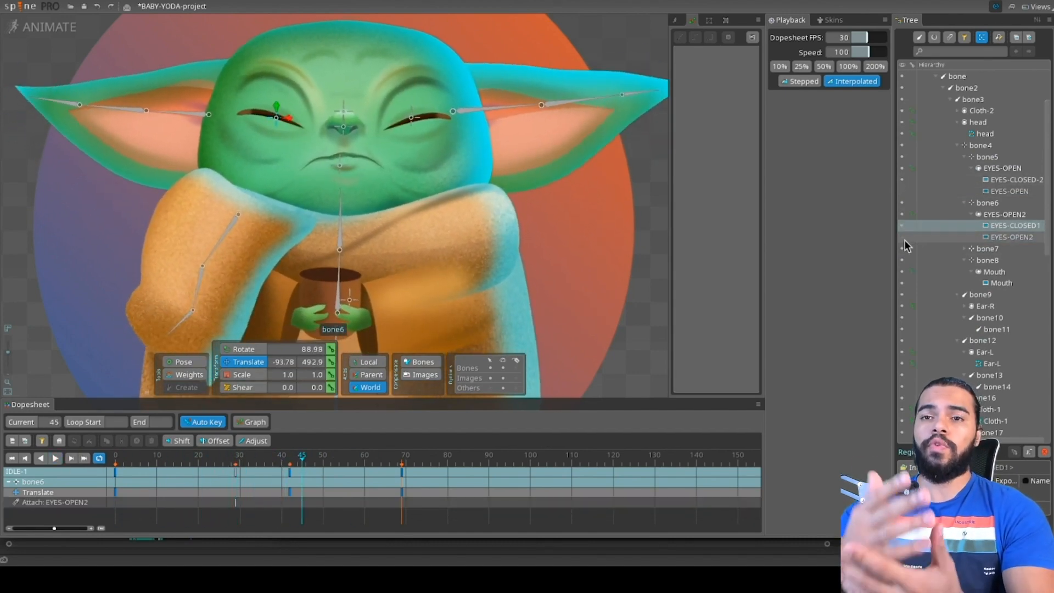
{"action": "left_click", "coordinate": [901, 237]}
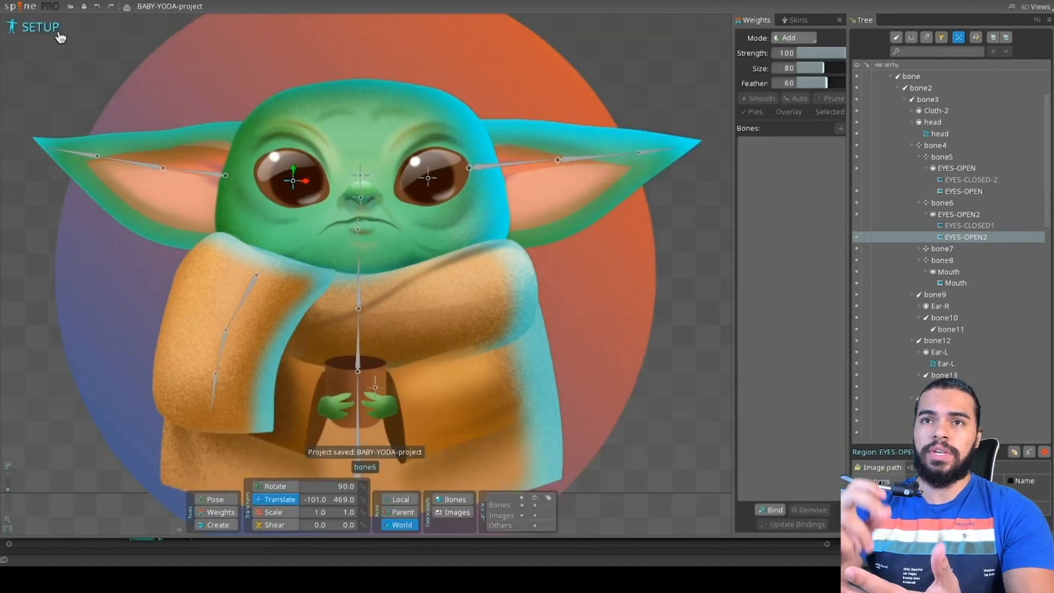
Step: Convert EYES-OPEN and EYES-OPEN2 to meshes, key their deform at frame 0, and squash both vertically at frame 23
{"action": "scroll", "coordinate": [487, 264], "scroll_direction": "up", "scroll_amount": 3}
{"action": "left_click", "coordinate": [487, 265], "text": "ctrl"}
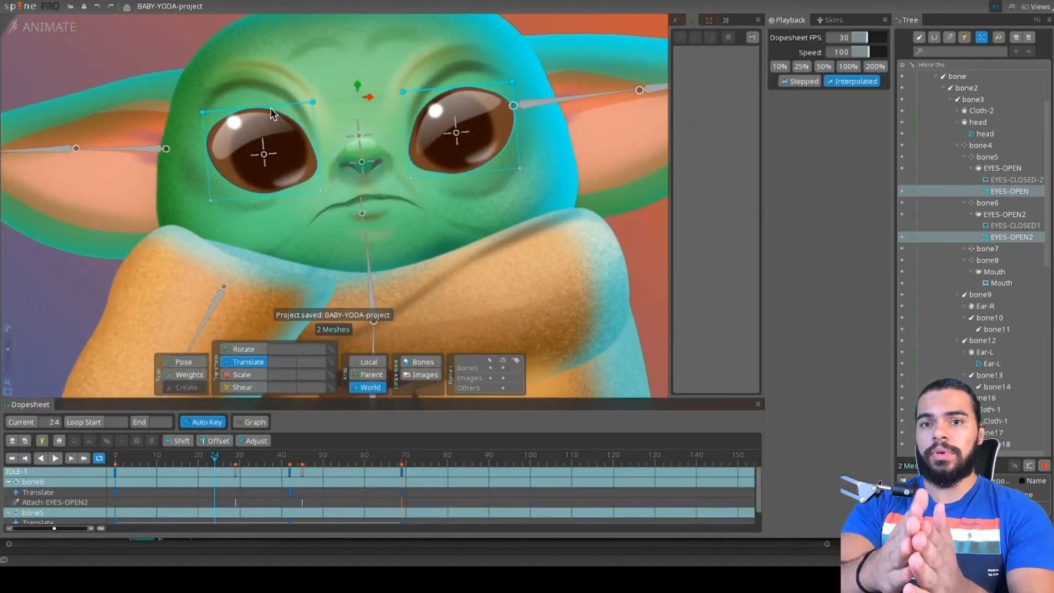
{"action": "mouse_move", "coordinate": [214, 455]}
{"action": "left_mouse_down"}
{"action": "mouse_move", "coordinate": [87, 460]}
{"action": "mouse_move", "coordinate": [211, 460]}
{"action": "left_mouse_up"}
{"action": "key", "text": "k"}
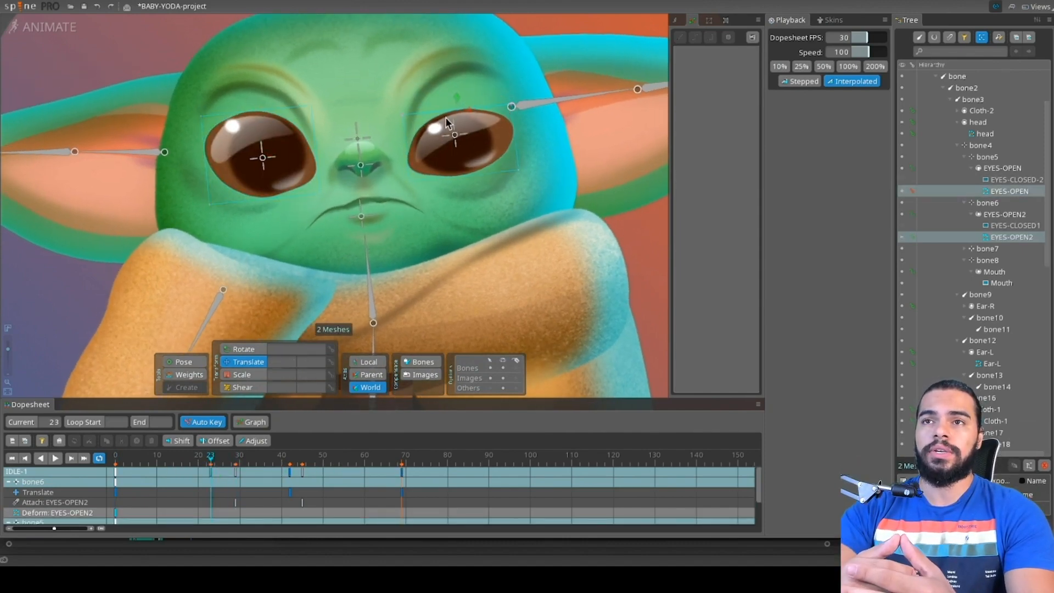
{"action": "left_click_drag", "start_coordinate": [245, 136], "coordinate": [244, 138]}
{"action": "left_click_drag", "start_coordinate": [253, 200], "coordinate": [252, 190]}
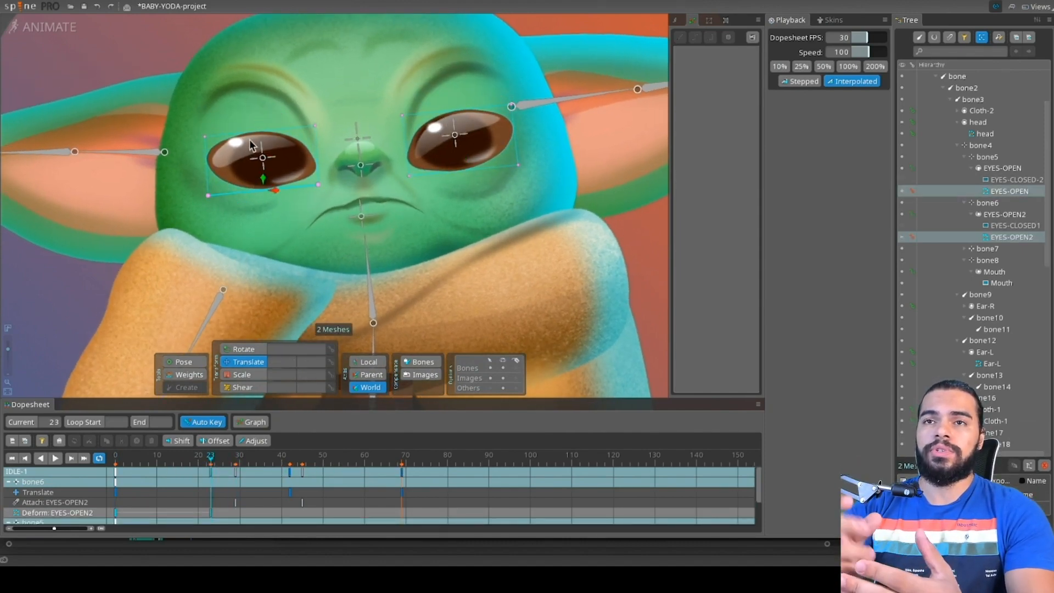
Step: Add a fully open deform key for both eye meshes at frame 18 and preview the blink
{"action": "left_click_drag", "start_coordinate": [219, 459], "coordinate": [81, 469]}
{"action": "key", "text": "d"}
{"action": "left_click", "coordinate": [191, 461]}
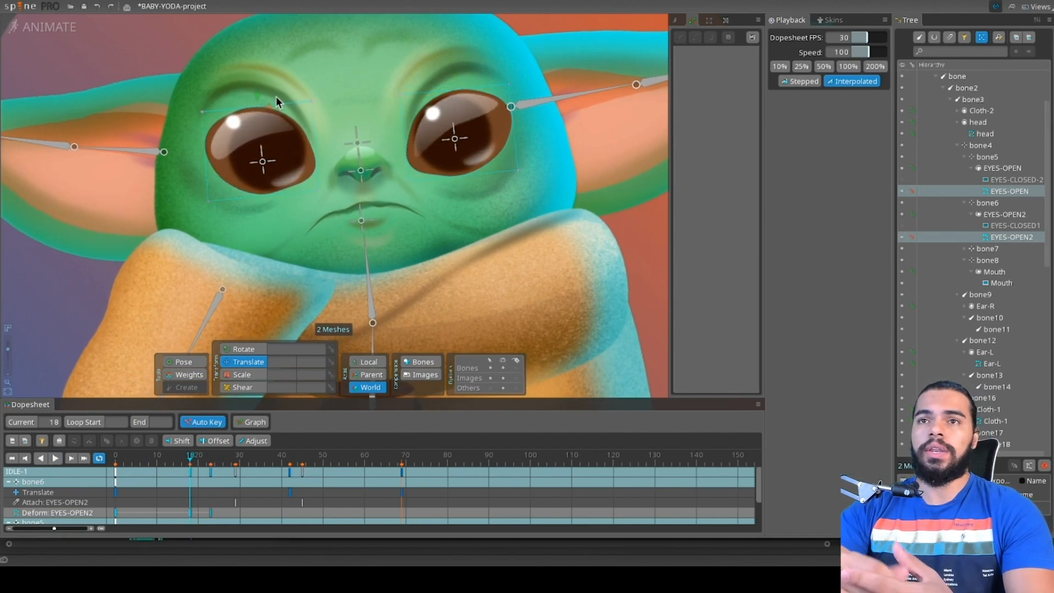
{"action": "key", "text": "space"}
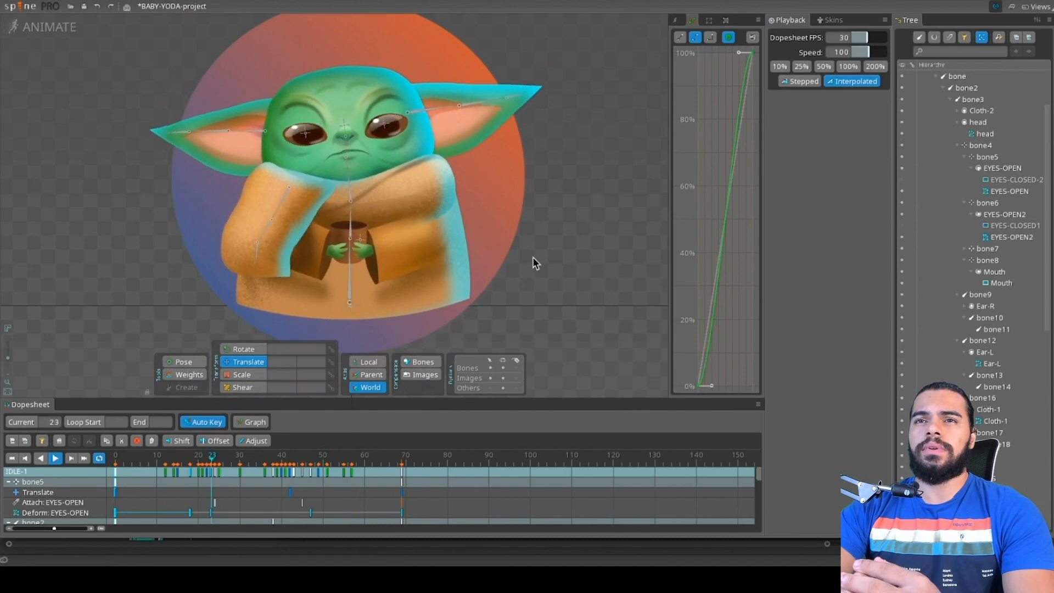
Step: Squash both open-eye meshes at frame 45 so the eyes reopen gradually
{"action": "scroll", "coordinate": [378, 140], "scroll_direction": "up", "scroll_amount": 2}
{"action": "left_click", "coordinate": [383, 119]}
{"action": "left_click_drag", "start_coordinate": [311, 462], "coordinate": [302, 462]}
{"action": "scroll", "coordinate": [341, 211], "scroll_direction": "up", "scroll_amount": 2}
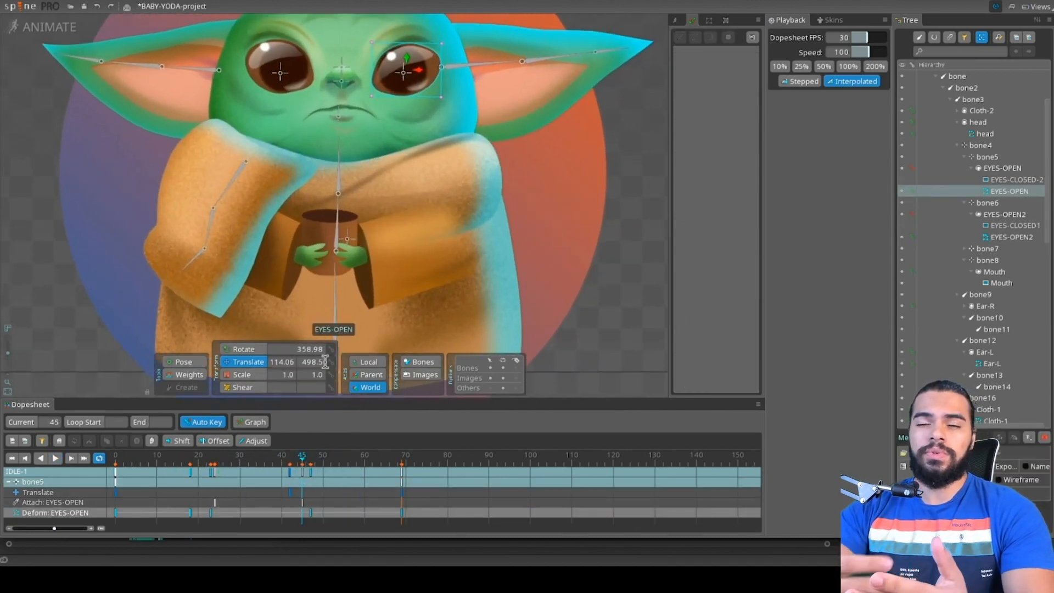
{"action": "left_click_drag", "start_coordinate": [340, 210], "coordinate": [358, 339]}
{"action": "left_click", "coordinate": [321, 191], "text": "ctrl"}
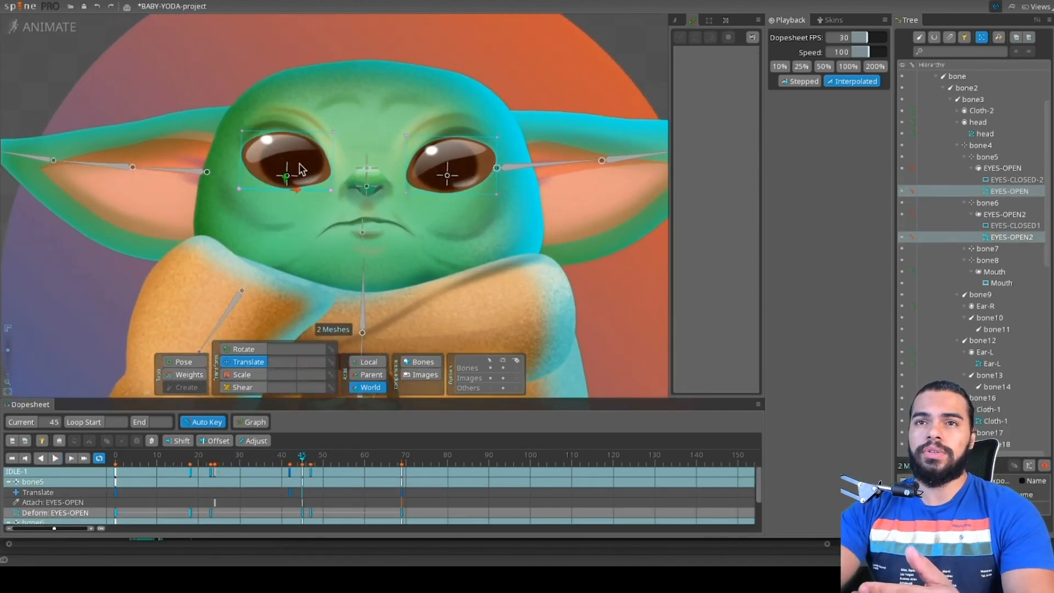
{"action": "left_click", "coordinate": [498, 137]}
{"action": "left_click", "coordinate": [310, 462]}
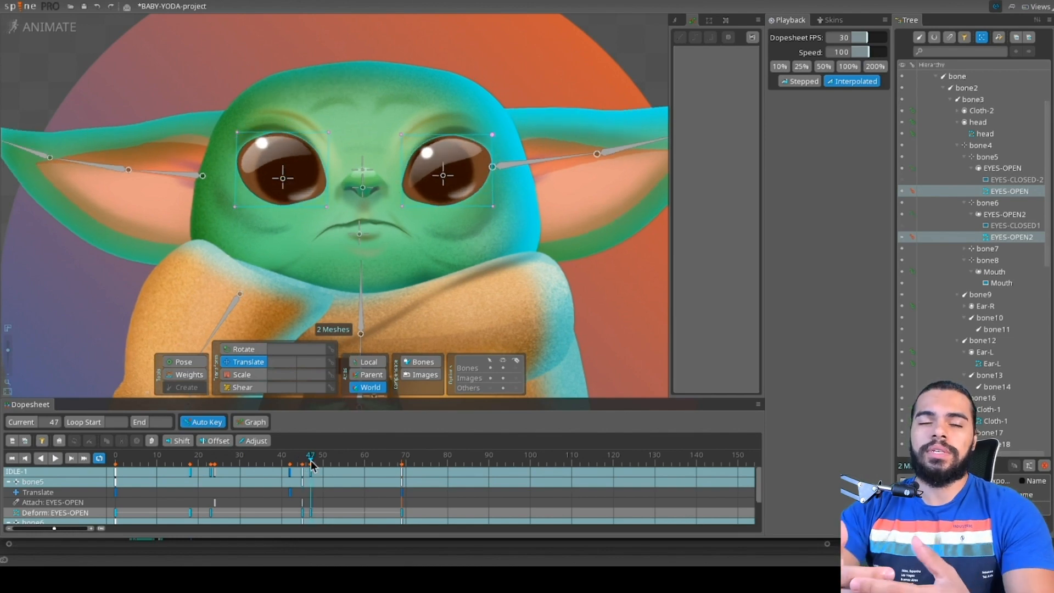
Step: Move the open-eye deform key to frame 52, add a deform key on both eye meshes at frame 57, and preview
{"action": "key", "text": "space"}
{"action": "key", "text": "space"}
{"action": "left_click_drag", "start_coordinate": [311, 471], "coordinate": [351, 463]}
{"action": "key", "text": "space"}
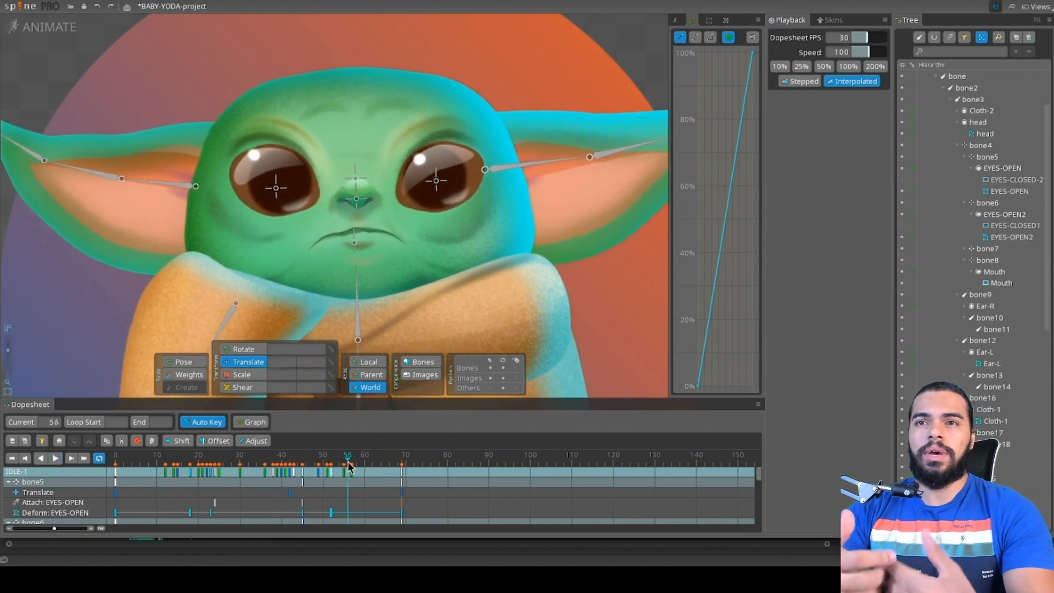
{"action": "left_click", "coordinate": [307, 200]}
{"action": "left_click", "coordinate": [420, 205], "text": "ctrl"}
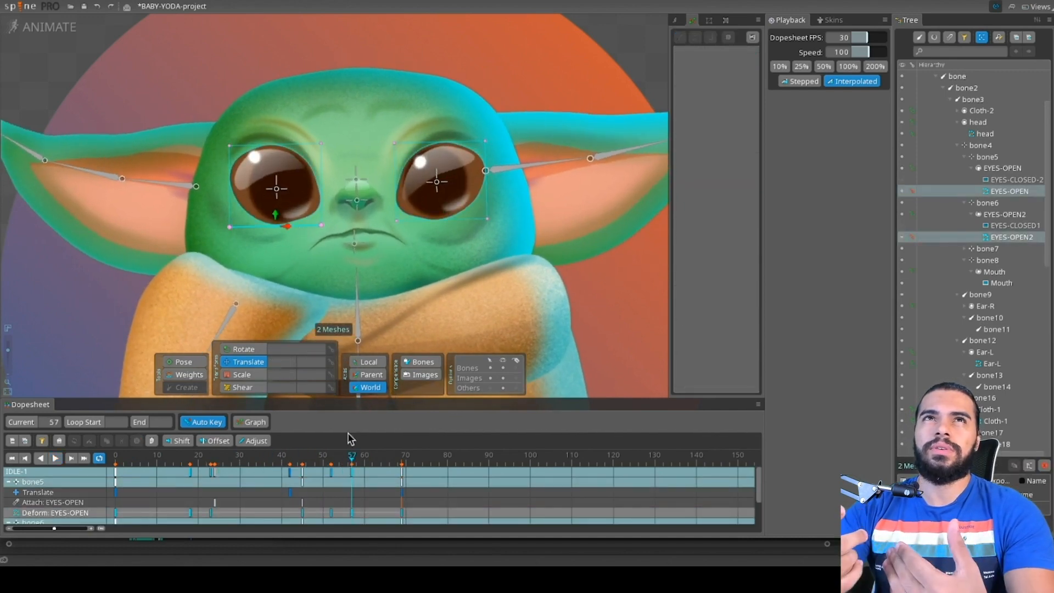
{"action": "key", "text": "d"}
{"action": "key", "text": "d"}
Step: Save the project, convert the Mouth image to a mesh in setup mode, and return to animate mode
{"action": "left_click", "coordinate": [388, 238]}
{"action": "key", "text": "ctrl+s"}
{"action": "left_click", "coordinate": [49, 27]}
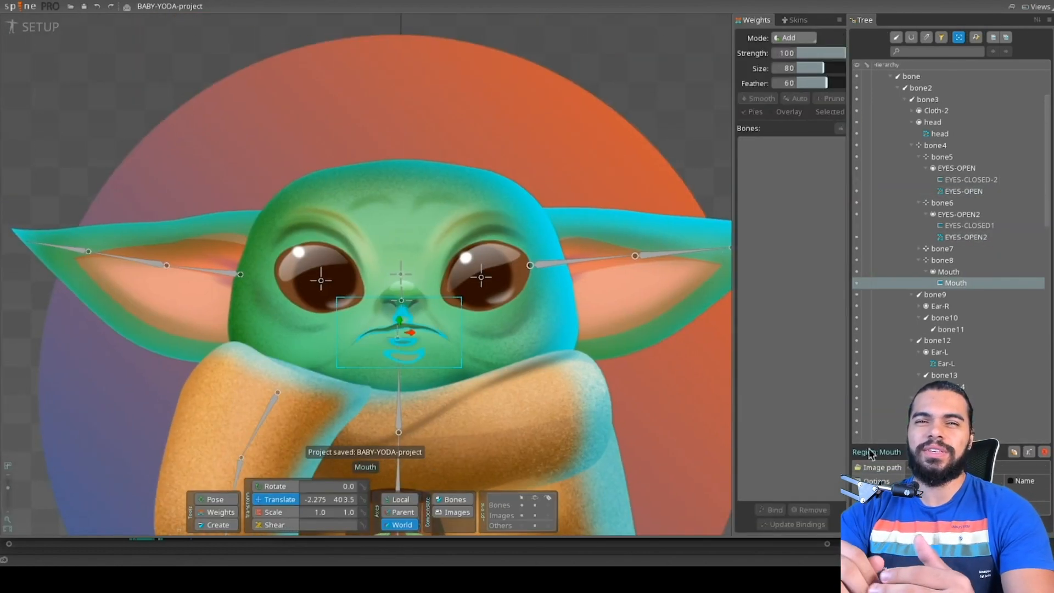
{"action": "left_click", "coordinate": [41, 27]}
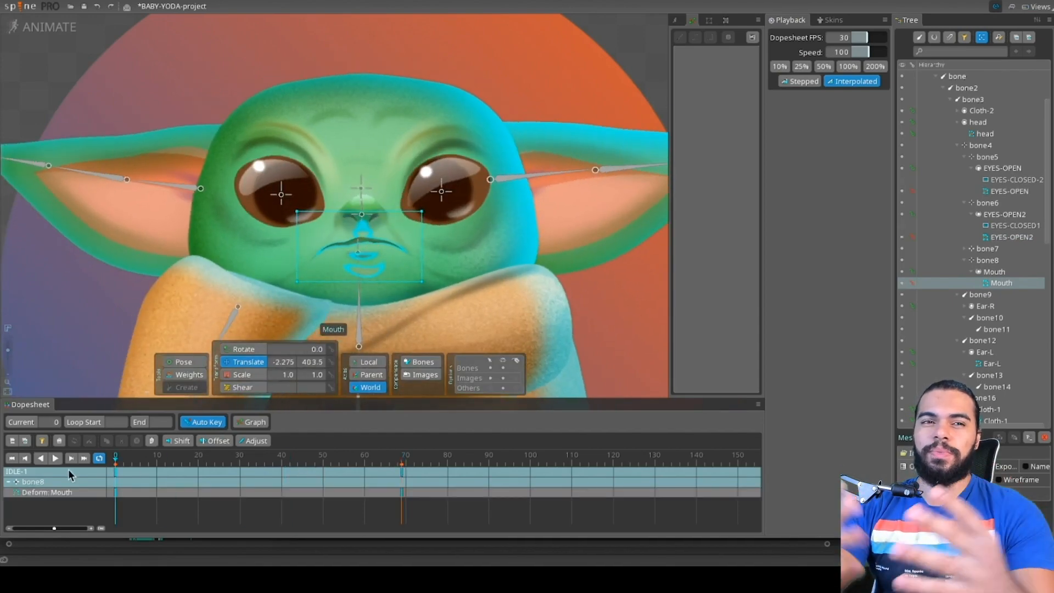
Step: Key the Mouth mesh deform at frames 26 and 47, and bend the mesh into a smile at frame 42
{"action": "left_click", "coordinate": [223, 461]}
{"action": "scroll", "coordinate": [485, 277], "scroll_direction": "down", "scroll_amount": 2}
{"action": "left_click_drag", "start_coordinate": [224, 460], "coordinate": [311, 467]}
{"action": "key", "text": "d"}
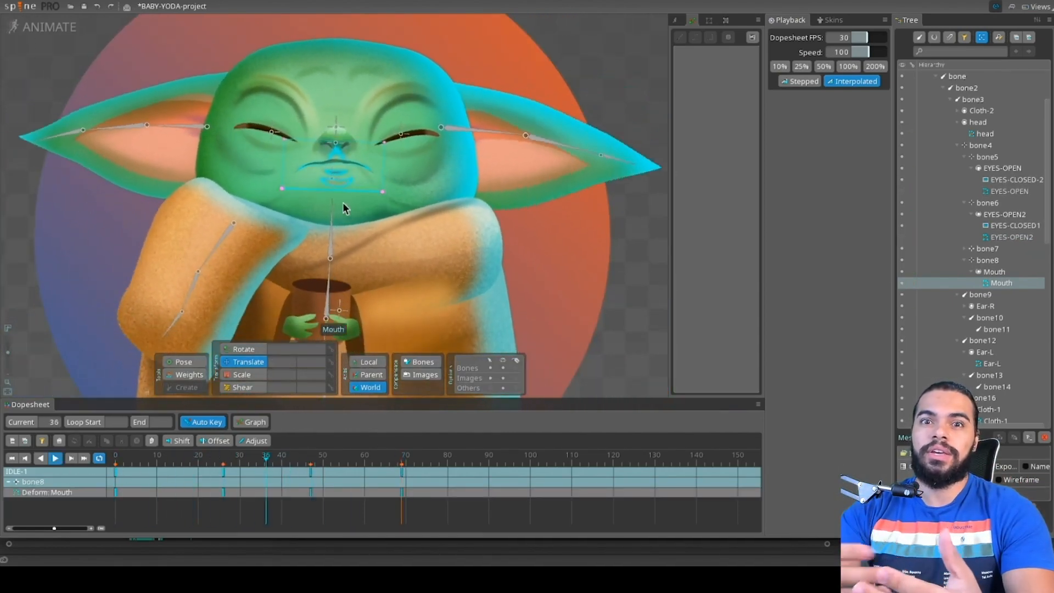
{"action": "key", "text": "d"}
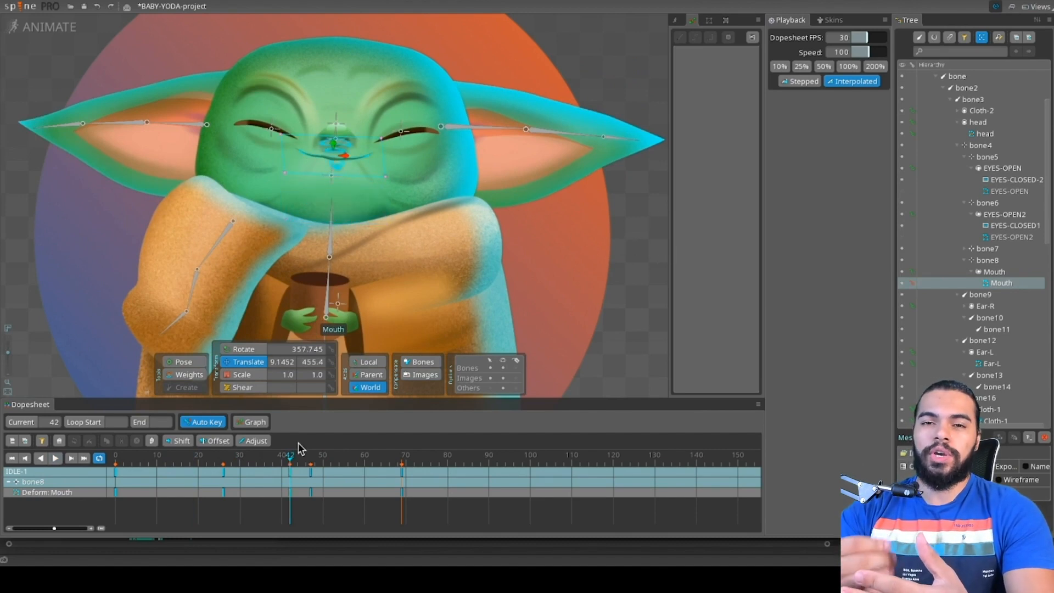
Step: Retime the Mouth deform keys around the smile to frames 35 and 60 and preview the motion
{"action": "mouse_move", "coordinate": [290, 458]}
{"action": "left_mouse_down"}
{"action": "mouse_move", "coordinate": [236, 465]}
{"action": "mouse_move", "coordinate": [308, 462]}
{"action": "mouse_move", "coordinate": [298, 462]}
{"action": "left_mouse_up"}
{"action": "left_click", "coordinate": [224, 473]}
{"action": "left_click", "coordinate": [710, 38]}
{"action": "key", "text": "space"}
{"action": "mouse_move", "coordinate": [311, 473]}
{"action": "left_mouse_down"}
{"action": "mouse_move", "coordinate": [360, 465]}
{"action": "mouse_move", "coordinate": [326, 459]}
{"action": "left_mouse_up"}
Step: Copy the Mouth's smile deform key to frame 51 and check the smile during playback
{"action": "left_click", "coordinate": [351, 154]}
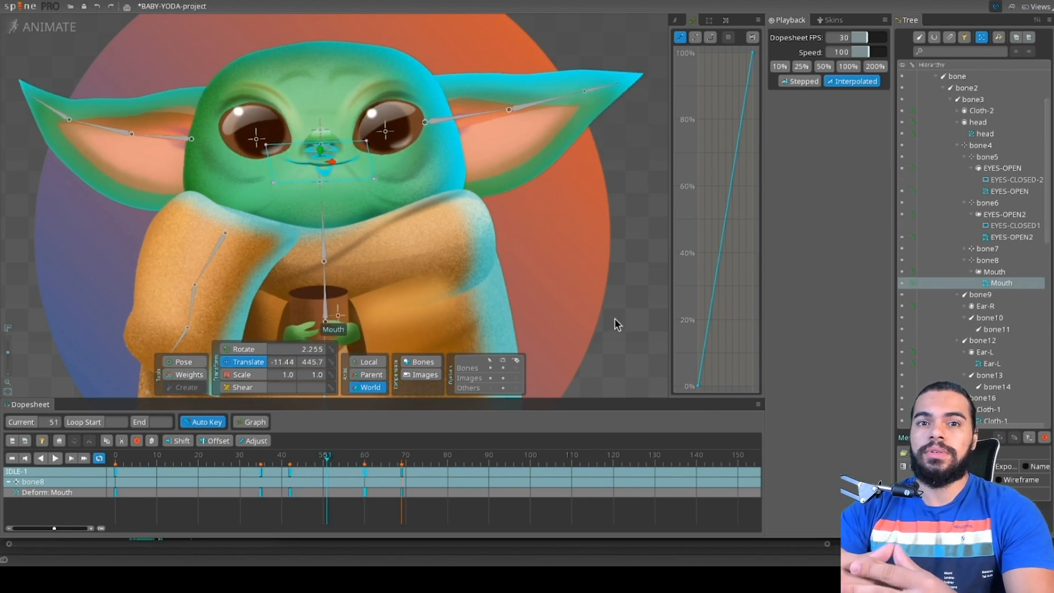
{"action": "key", "text": "ctrl+c"}
{"action": "key", "text": "space"}
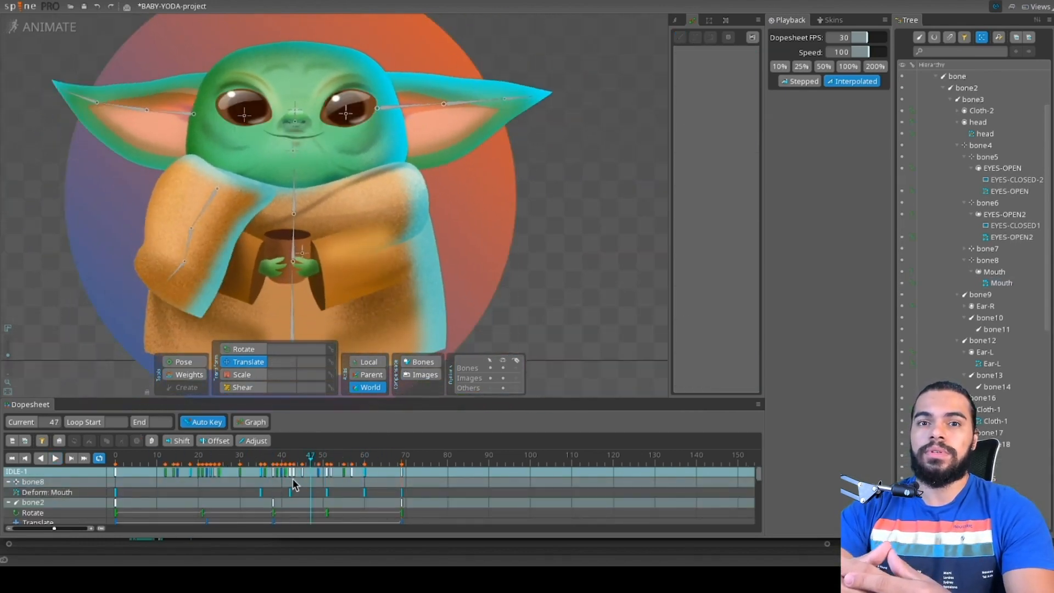
{"action": "key", "text": "space"}
{"action": "left_click", "coordinate": [295, 465]}
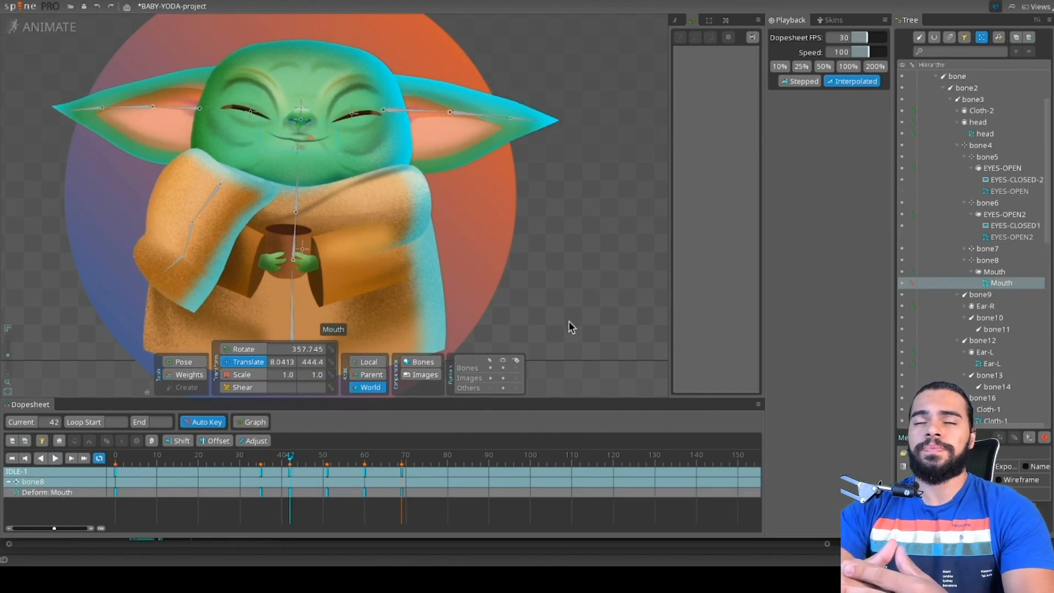
Step: Paste a Mouth deform key at frame 55, delete the one at frame 60, and preview the animation
{"action": "left_click", "coordinate": [356, 460]}
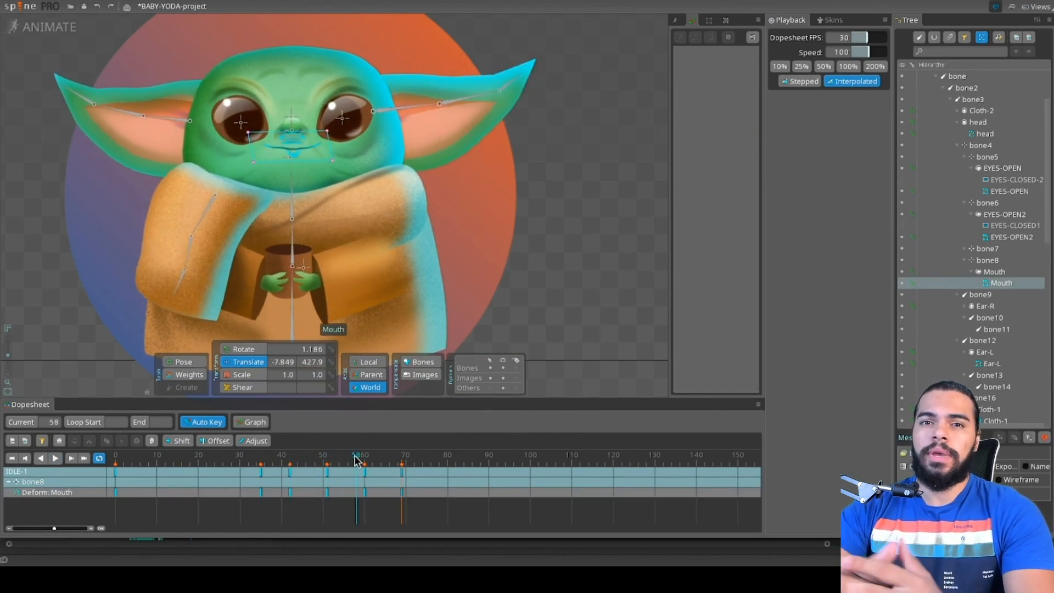
{"action": "key", "text": "ctrl+v"}
{"action": "left_click", "coordinate": [362, 460]}
{"action": "key", "text": "Delete"}
{"action": "left_click", "coordinate": [217, 466]}
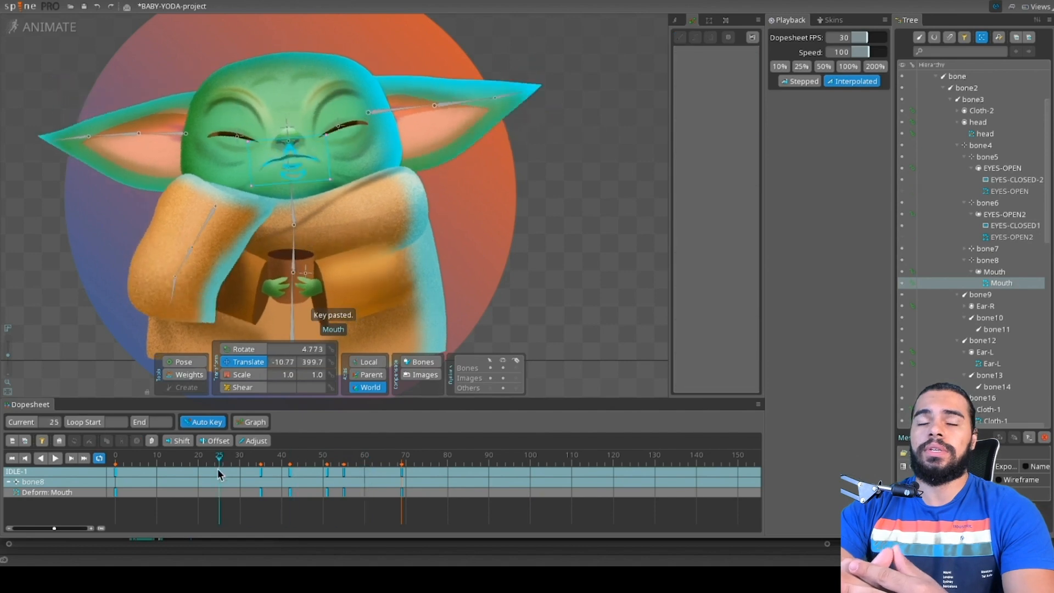
{"action": "key", "text": "space"}
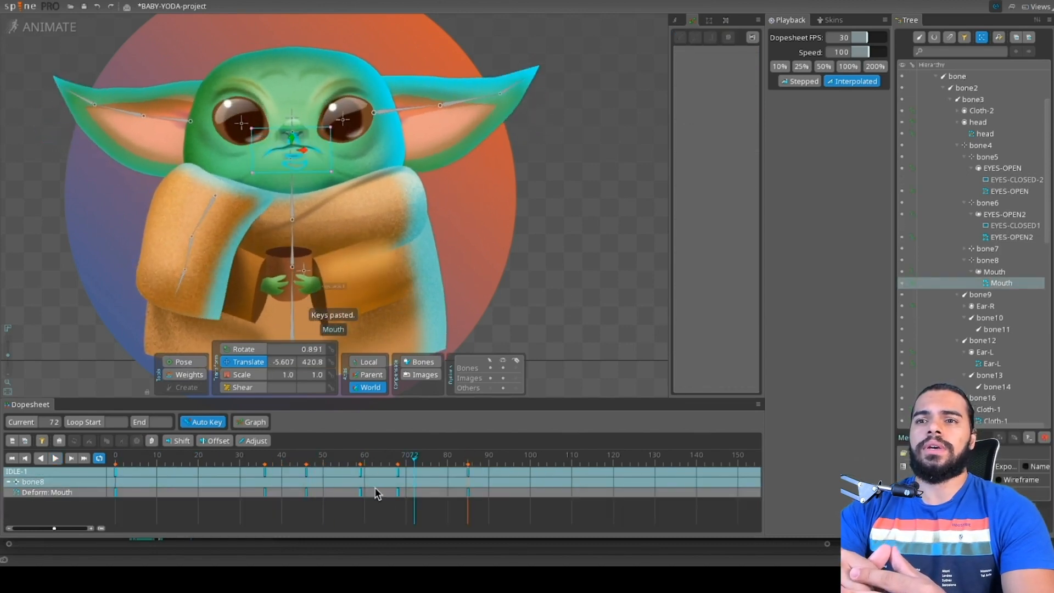
Step: Copy the Mouth's starting deform key to the end of the loop at frame 85
{"action": "left_click_drag", "start_coordinate": [376, 491], "coordinate": [113, 477]}
{"action": "left_click", "coordinate": [472, 460]}
{"action": "key", "text": "ctrl+v"}
{"action": "scroll", "coordinate": [292, 170], "scroll_direction": "up", "scroll_amount": 3}
{"action": "left_click", "coordinate": [291, 170]}
{"action": "scroll", "coordinate": [607, 282], "scroll_direction": "down", "scroll_amount": 1}
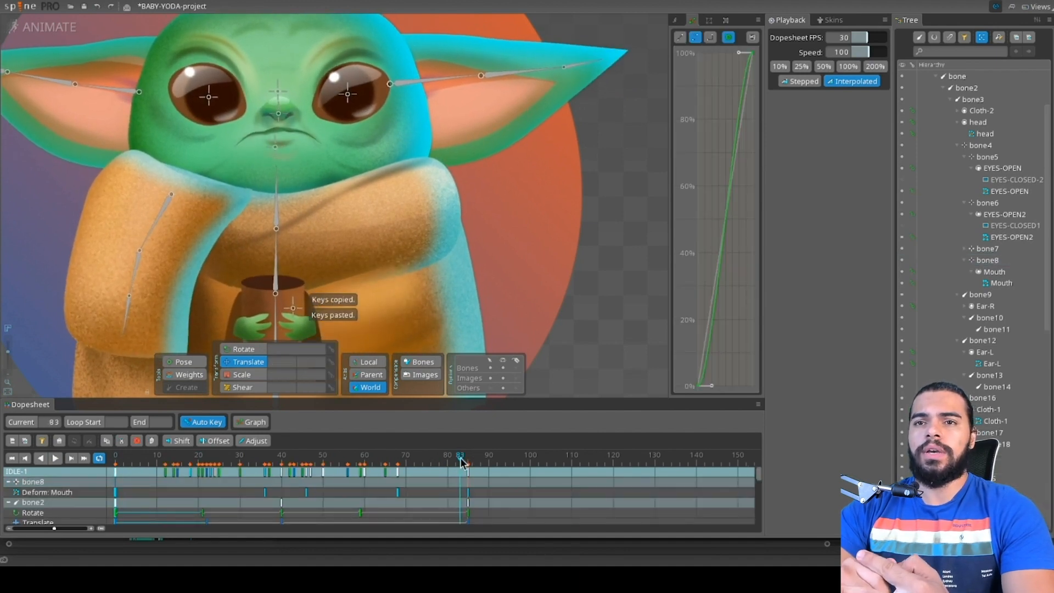
Step: Apply a Bezier curve to the Mouth deform keys at frames 68 and 85 and preview the transition
{"action": "left_click", "coordinate": [301, 148]}
{"action": "key", "text": "space"}
{"action": "left_click_drag", "start_coordinate": [464, 465], "coordinate": [397, 470]}
{"action": "left_click", "coordinate": [285, 121]}
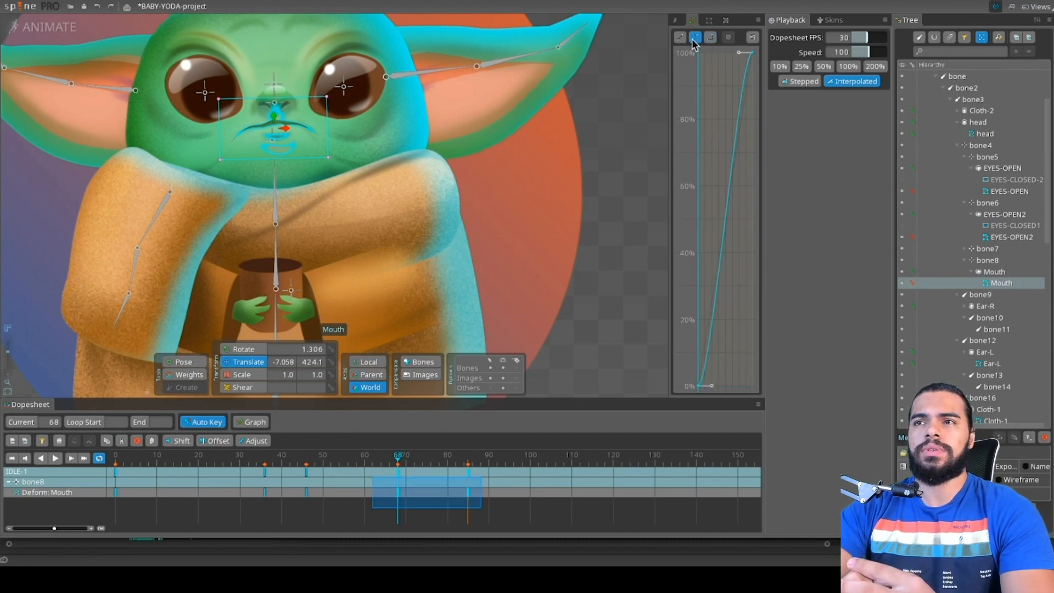
{"action": "key", "text": "d"}
{"action": "key", "text": "space"}
{"action": "scroll", "coordinate": [455, 254], "scroll_direction": "down", "scroll_amount": 1}
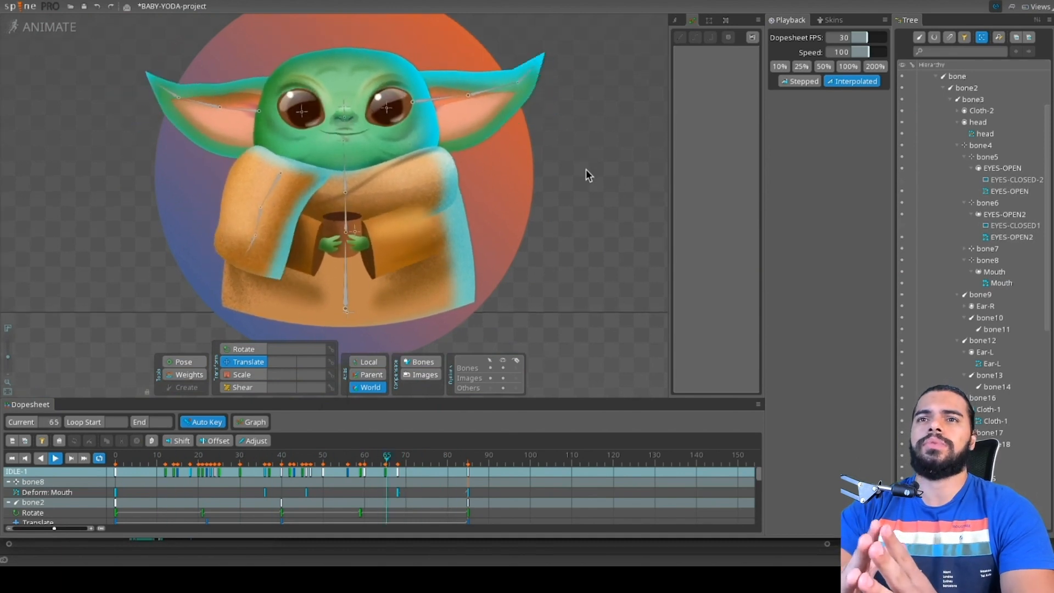
Step: Play the full loop to review the smile timing, and select the Mouth mesh
{"action": "scroll", "coordinate": [587, 173], "scroll_direction": "down", "scroll_amount": 2}
{"action": "key", "text": "d"}
{"action": "scroll", "coordinate": [351, 159], "scroll_direction": "up", "scroll_amount": 1}
{"action": "left_click", "coordinate": [316, 160]}
{"action": "key", "text": "space"}
{"action": "left_click", "coordinate": [307, 163]}
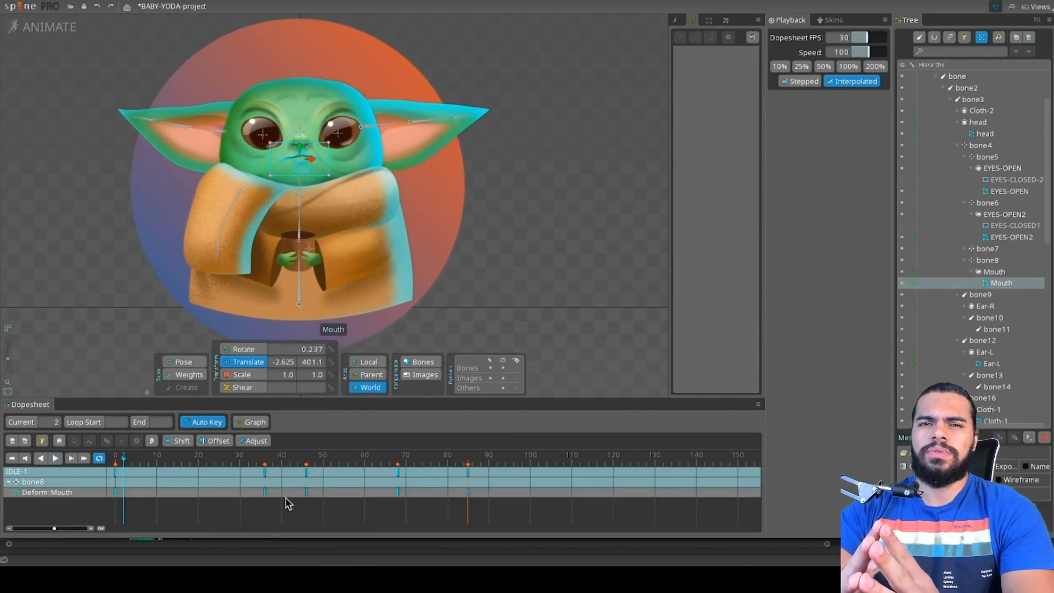
Step: Move the Mouth deform keys to frames 19 and 29, set their curve to stepped, and preview the loop
{"action": "left_click", "coordinate": [55, 458]}
{"action": "left_click_drag", "start_coordinate": [229, 482], "coordinate": [224, 482]}
{"action": "left_click", "coordinate": [55, 458]}
{"action": "left_click_drag", "start_coordinate": [106, 282], "coordinate": [166, 275]}
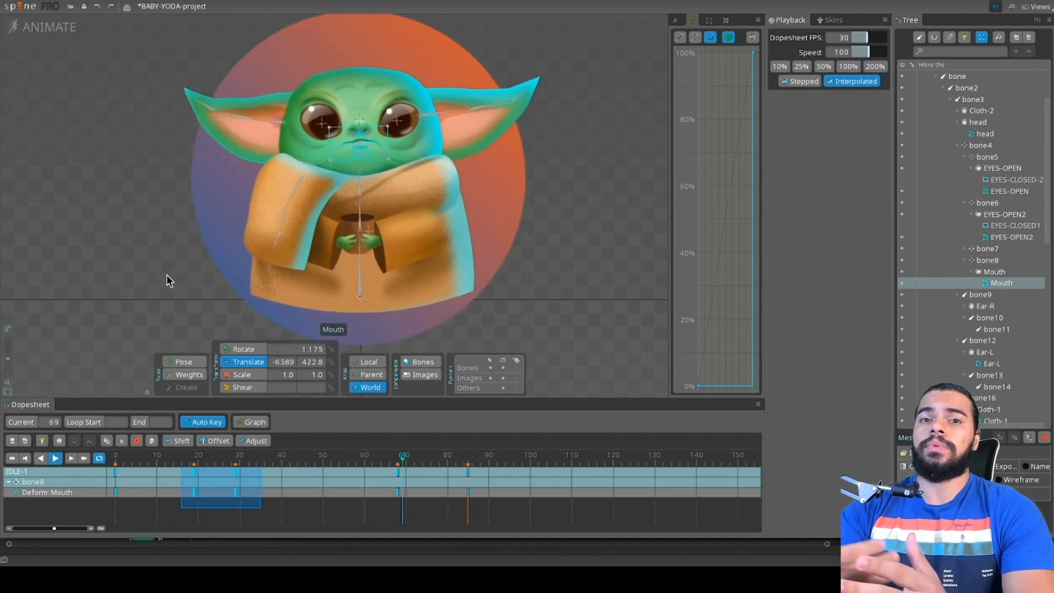
{"action": "key", "text": "space"}
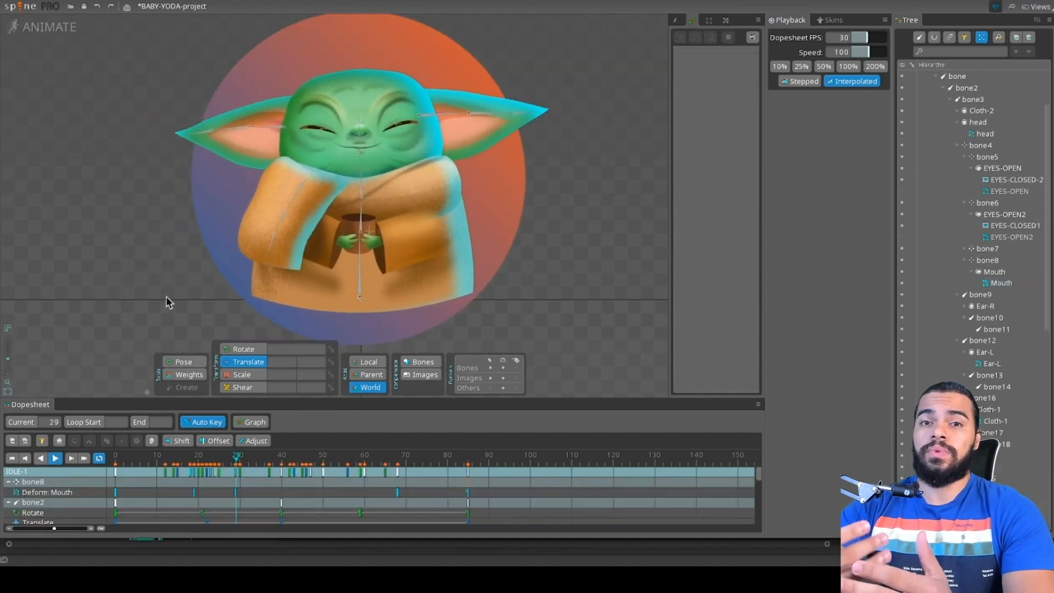
Step: Hide the bones, save the project, and shrink the dopesheet to enlarge the playback view
{"action": "left_click", "coordinate": [503, 368]}
{"action": "left_click_drag", "start_coordinate": [485, 219], "coordinate": [533, 224]}
{"action": "key", "text": "ctrl+s"}
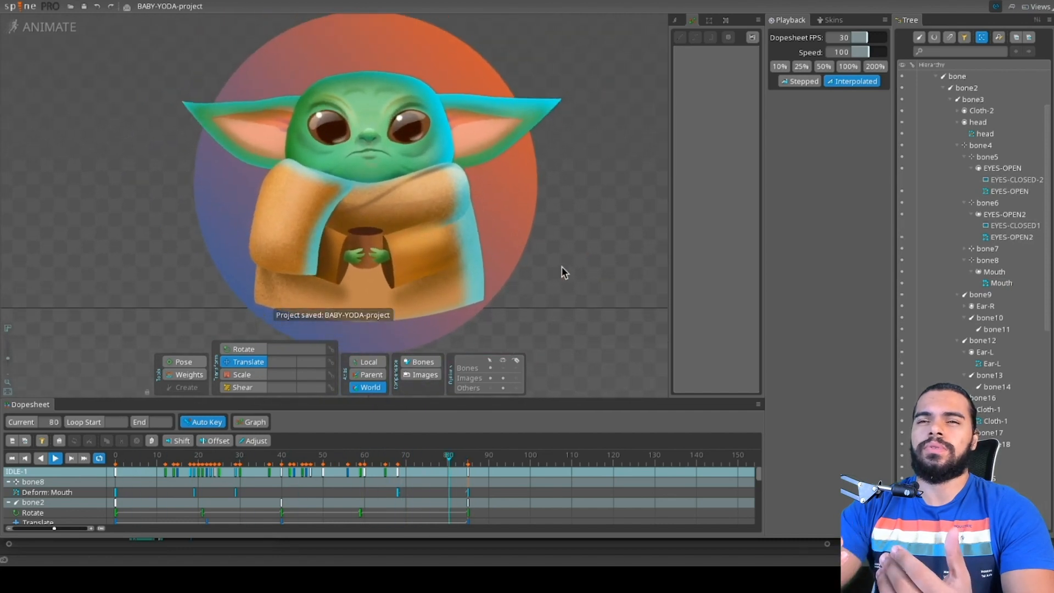
{"action": "left_click_drag", "start_coordinate": [522, 398], "coordinate": [523, 459]}
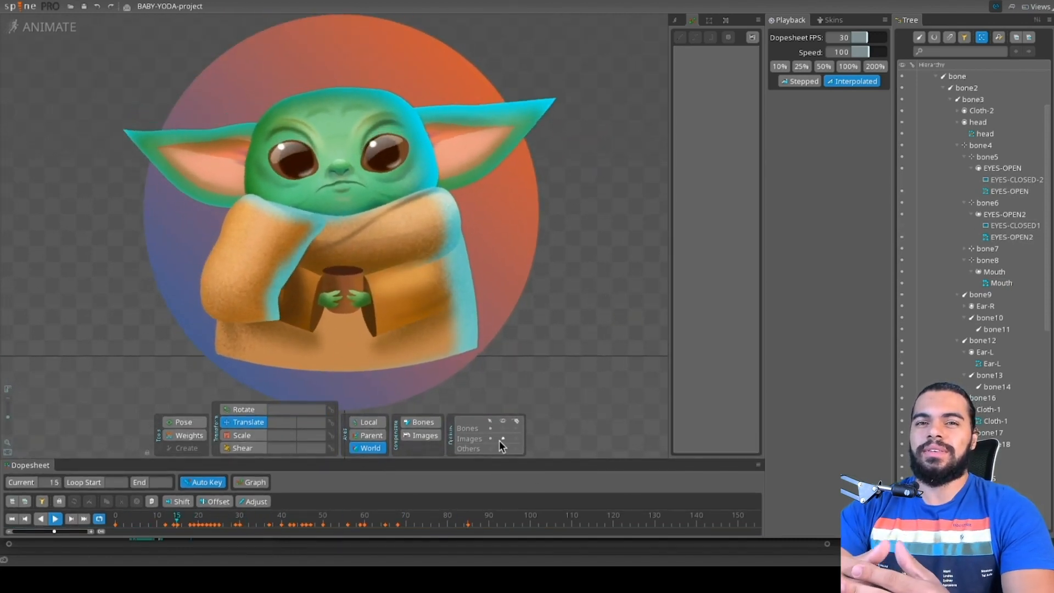
Step: Switch to Affinity Designer, hide the ARMS group, and open the pixel layer inside Cloth-3 in the Pixel Persona
{"action": "key", "text": "super+Tab"}
{"action": "key", "text": "super+Tab"}
{"action": "key", "text": "super+Tab"}
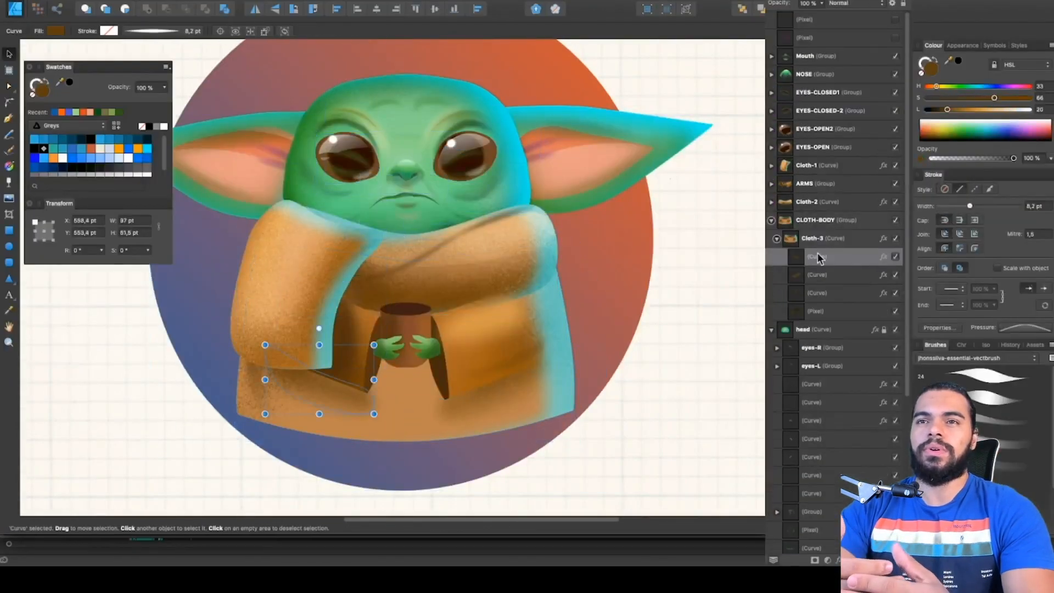
{"action": "double_click", "coordinate": [487, 348]}
{"action": "double_click", "coordinate": [487, 348]}
{"action": "scroll", "coordinate": [496, 357], "scroll_direction": "up", "scroll_amount": 1}
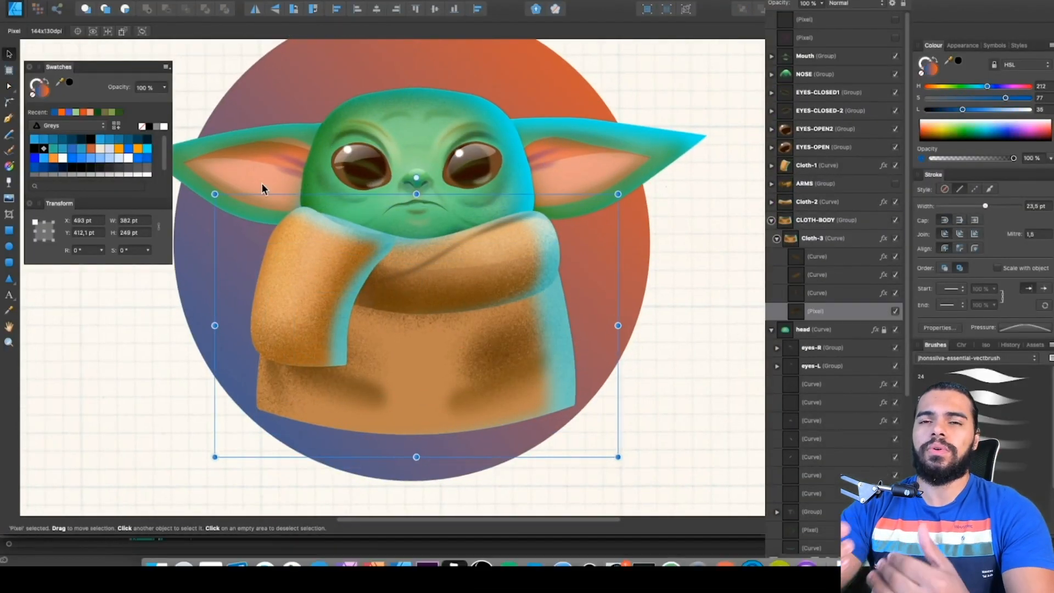
{"action": "left_click", "coordinate": [37, 8]}
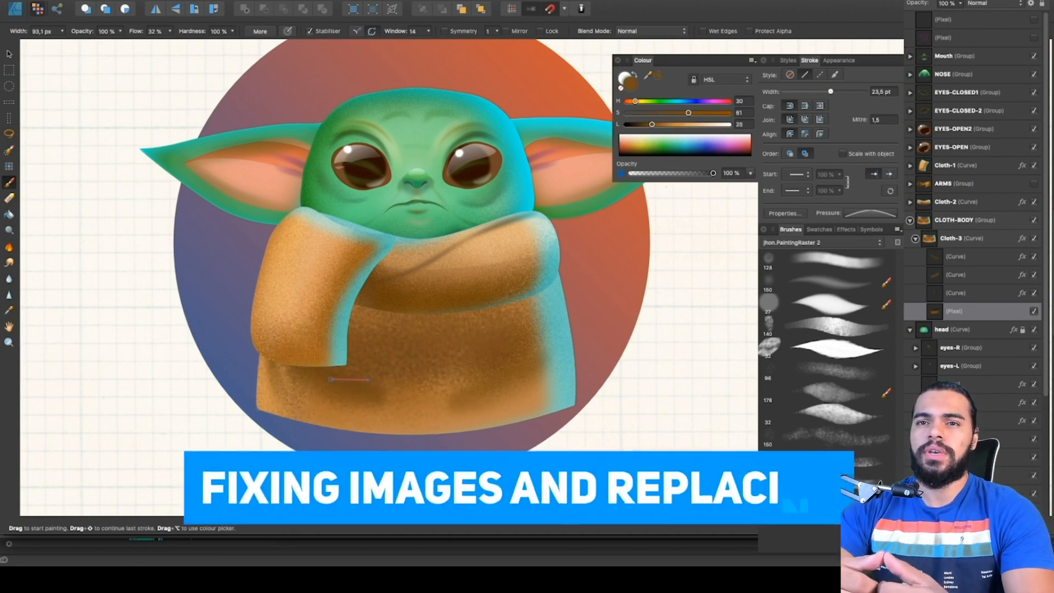
Step: Paint over the shading across the lower middle of Cloth-3's pixel layer
{"action": "left_click_drag", "start_coordinate": [396, 315], "coordinate": [462, 314]}
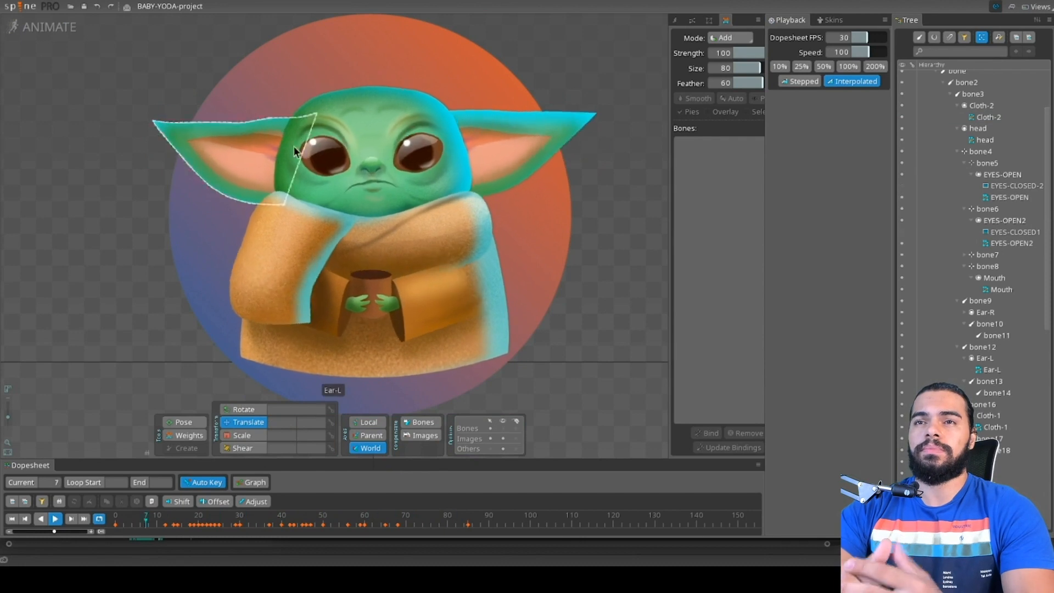
Step: Switch to Spine, select the head mesh, copy its frame 0 deform key to frame 85, and play the loop
{"action": "left_click", "coordinate": [405, 132]}
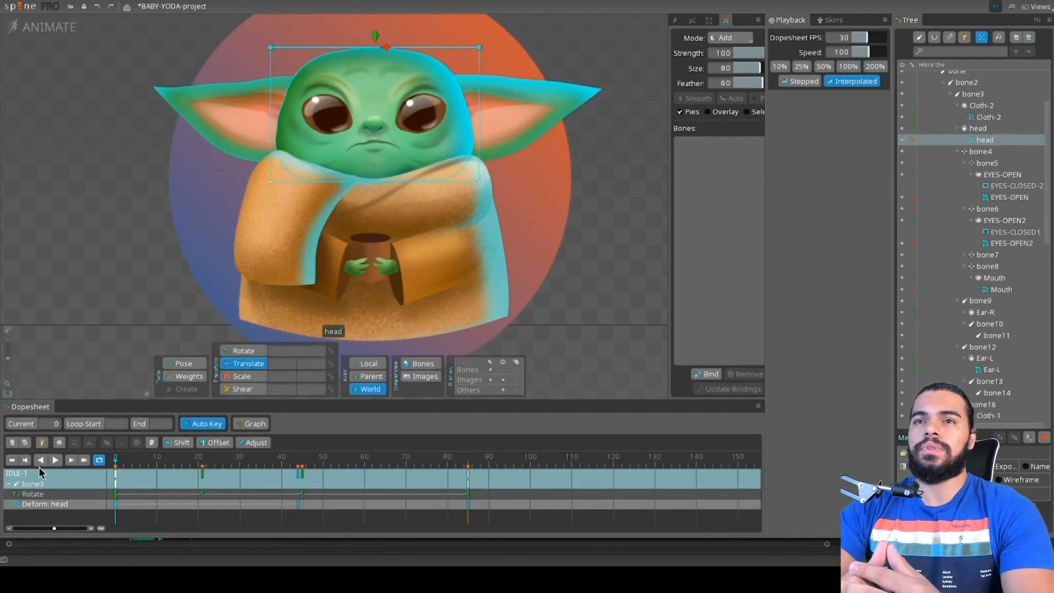
{"action": "left_click", "coordinate": [55, 460]}
{"action": "left_click", "coordinate": [115, 473]}
{"action": "key", "text": "ctrl+c"}
{"action": "left_click", "coordinate": [467, 458]}
{"action": "key", "text": "ctrl+v"}
{"action": "key", "text": "d"}
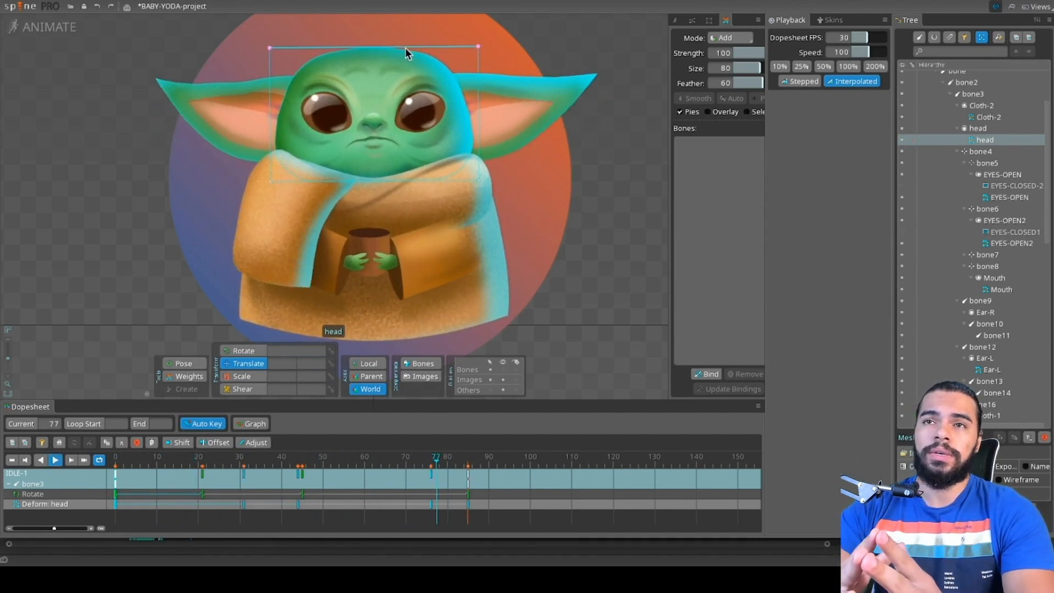
Step: Save the project, open the head mesh for editing in Setup mode, and return to Animate mode
{"action": "key", "text": "ctrl+s"}
{"action": "left_click", "coordinate": [60, 32]}
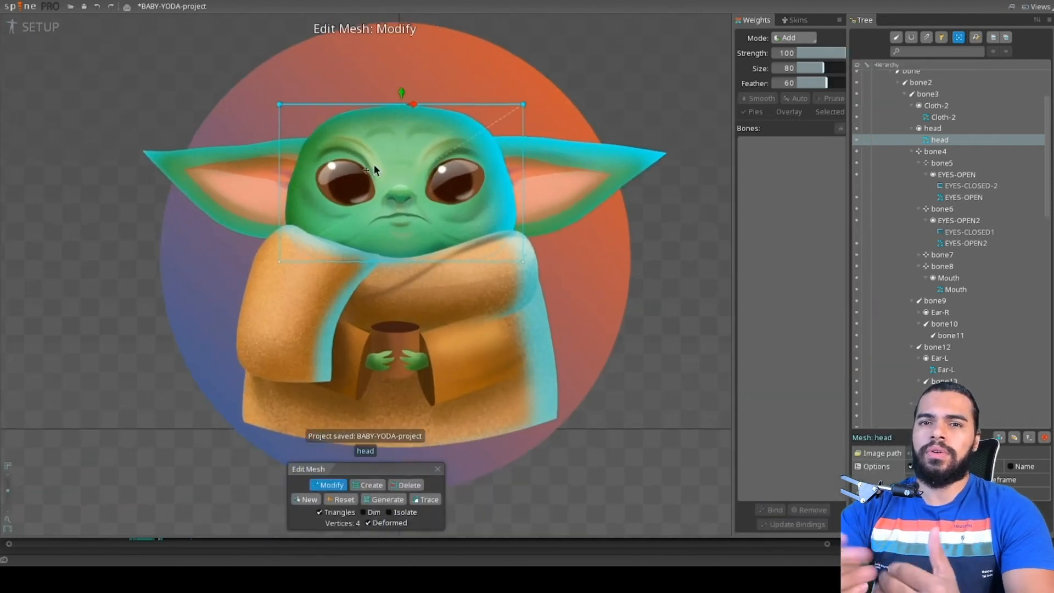
{"action": "left_click", "coordinate": [60, 32]}
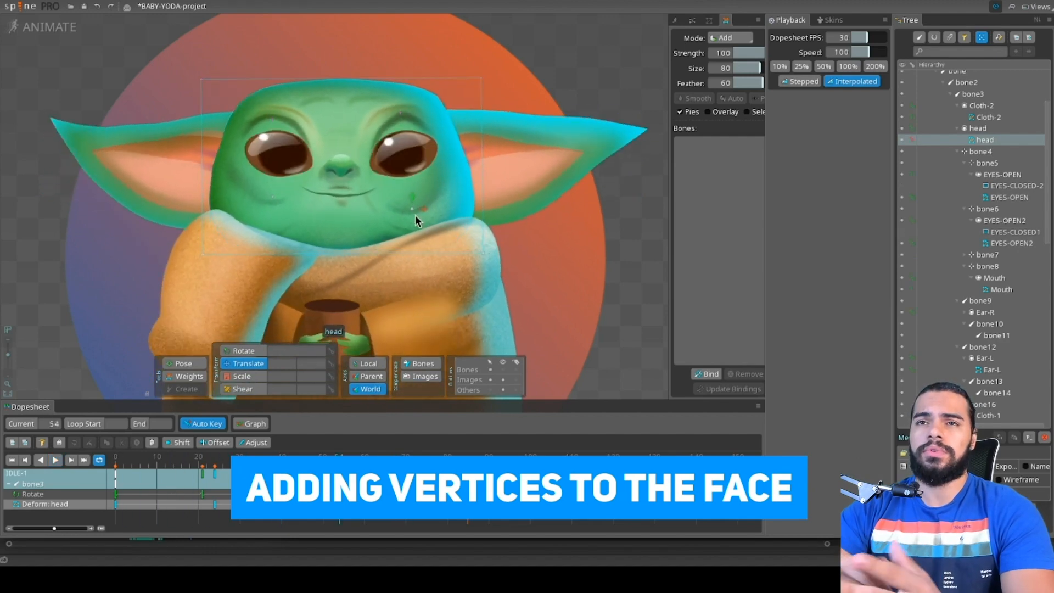
Step: Play the whole loop to review the head deformation, and deselect the head mesh
{"action": "key", "text": "d"}
{"action": "scroll", "coordinate": [432, 69], "scroll_direction": "down", "scroll_amount": 2}
{"action": "key", "text": "space"}
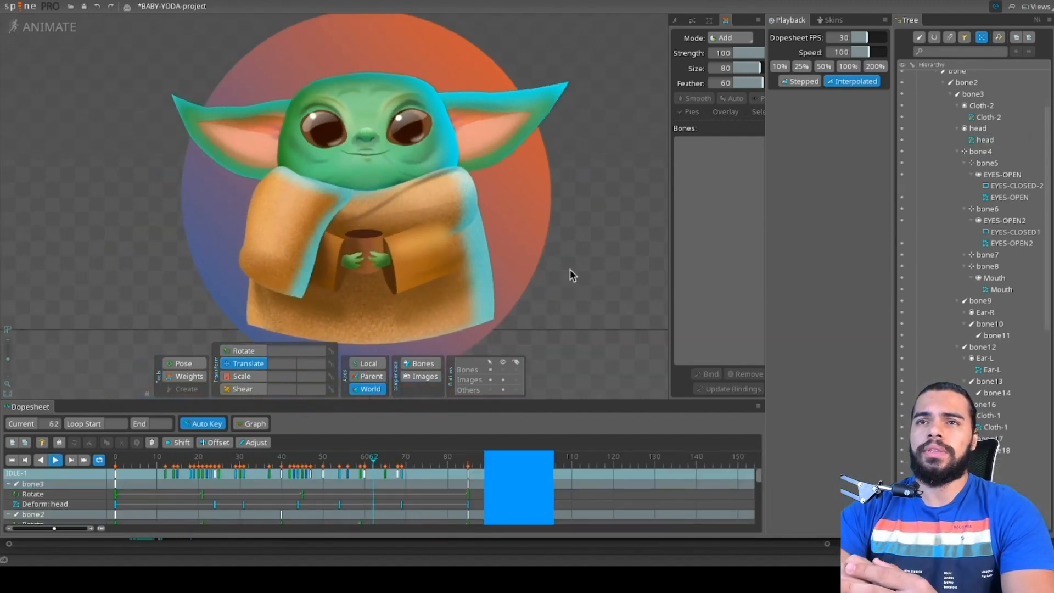
Step: Stop at frame 33, select the Cloth-2 neckline vertex under the chin, and set the soft selection size to 238
{"action": "key", "text": "g"}
{"action": "left_click", "coordinate": [393, 207]}
{"action": "key", "text": "d"}
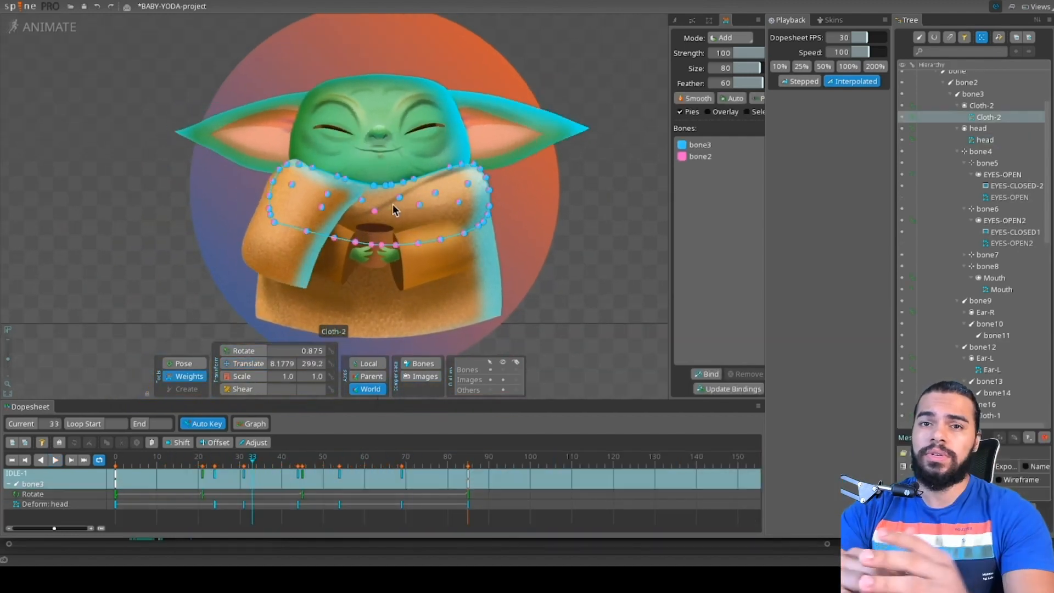
{"action": "scroll", "coordinate": [340, 220], "scroll_direction": "up", "scroll_amount": 2}
{"action": "left_click", "coordinate": [707, 21]}
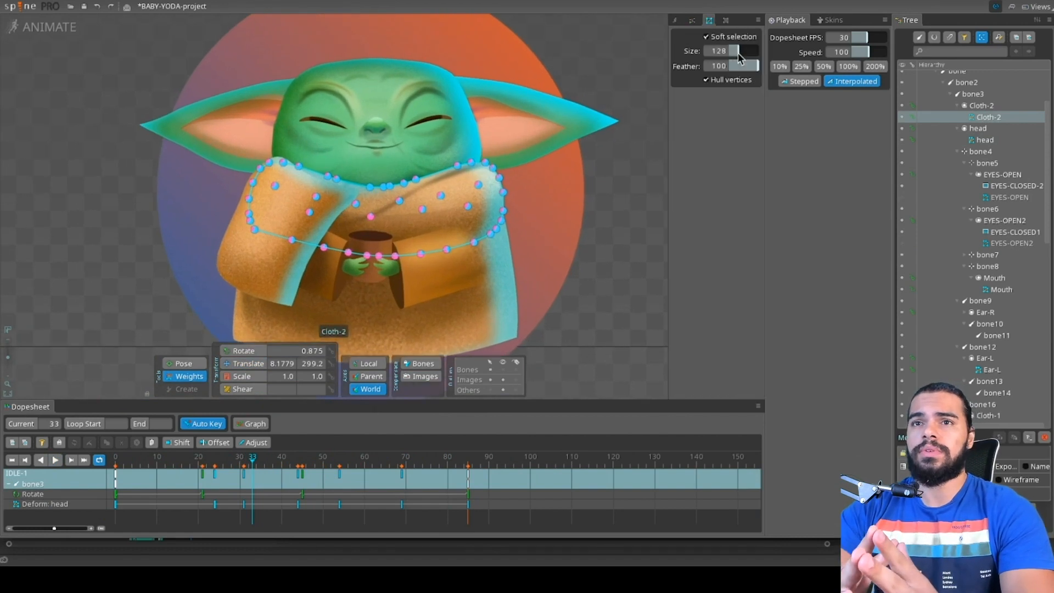
{"action": "left_click", "coordinate": [371, 188]}
{"action": "key", "text": "v"}
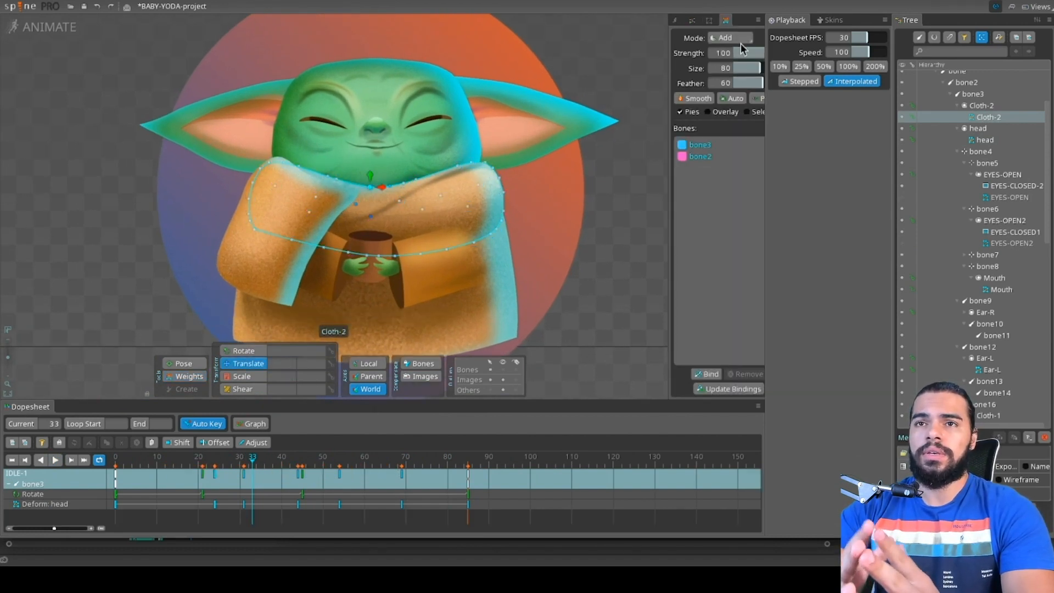
{"action": "left_click", "coordinate": [708, 20]}
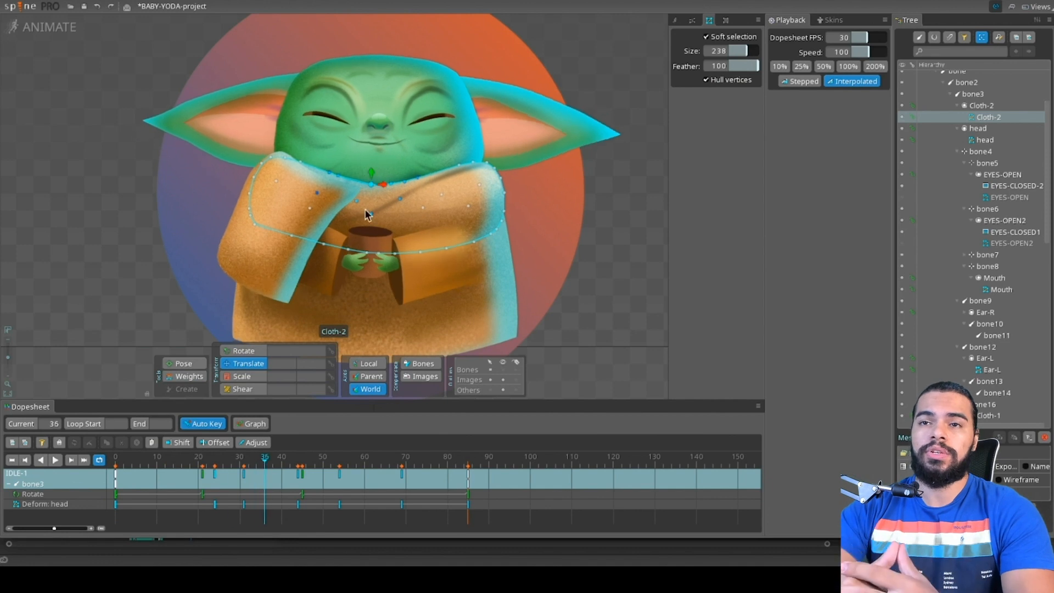
Step: Reshape the Cloth-2 neckline vertices at frame 36 and copy the mesh's frame 0 deform key
{"action": "left_click", "coordinate": [416, 175]}
{"action": "left_click", "coordinate": [300, 160]}
{"action": "left_click_drag", "start_coordinate": [274, 460], "coordinate": [324, 464]}
{"action": "left_click", "coordinate": [112, 461]}
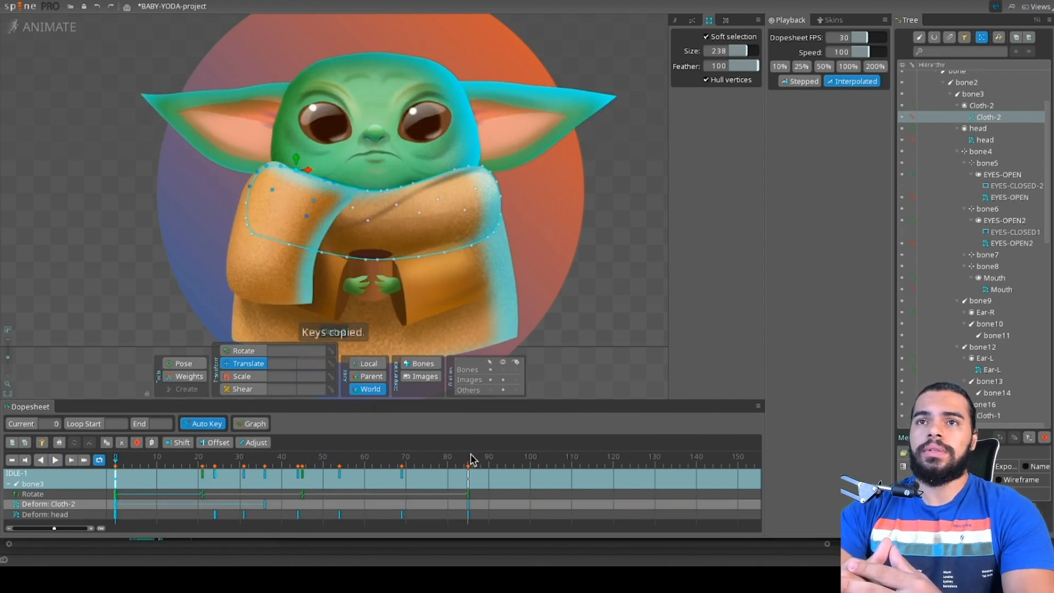
Step: Play the loop to review the Cloth-2 deformation, deselect the mesh, and save the project
{"action": "key", "text": "d"}
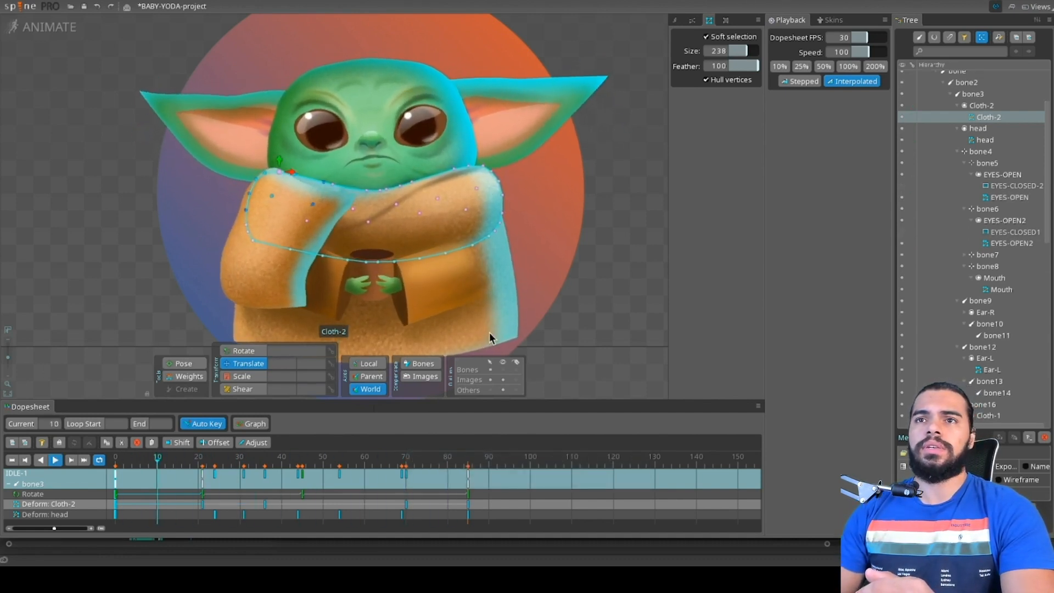
{"action": "left_click", "coordinate": [488, 327]}
{"action": "left_click", "coordinate": [159, 240]}
{"action": "key", "text": "ctrl+s"}
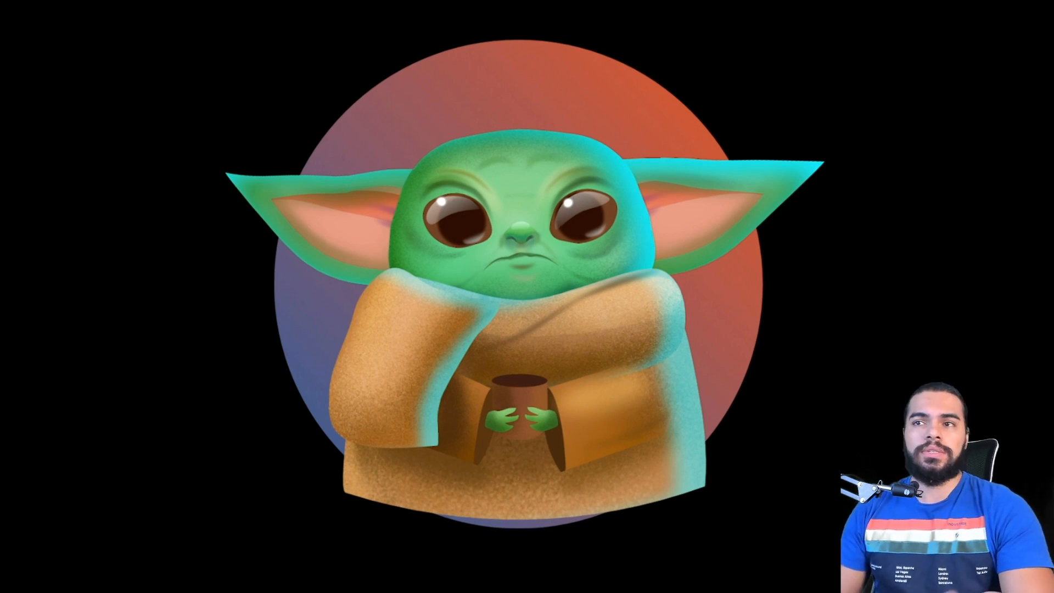
Step: Switch to the browser and look over the Spine home page from the introduction to the runtimes and purchase sections
{"action": "key", "text": "super+Tab"}
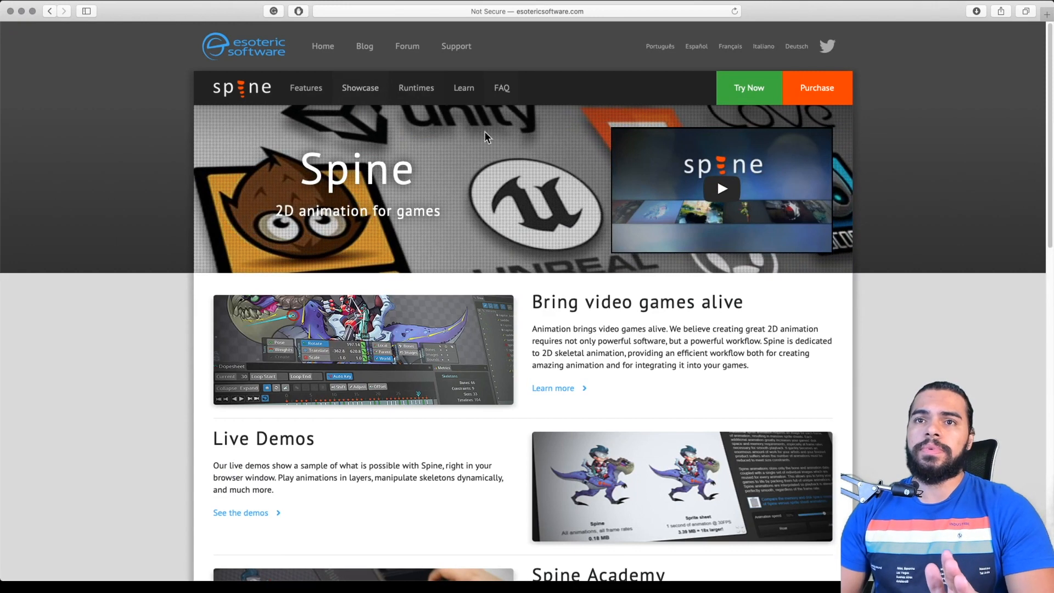
{"action": "scroll", "coordinate": [908, 223], "scroll_direction": "down", "scroll_amount": 1}
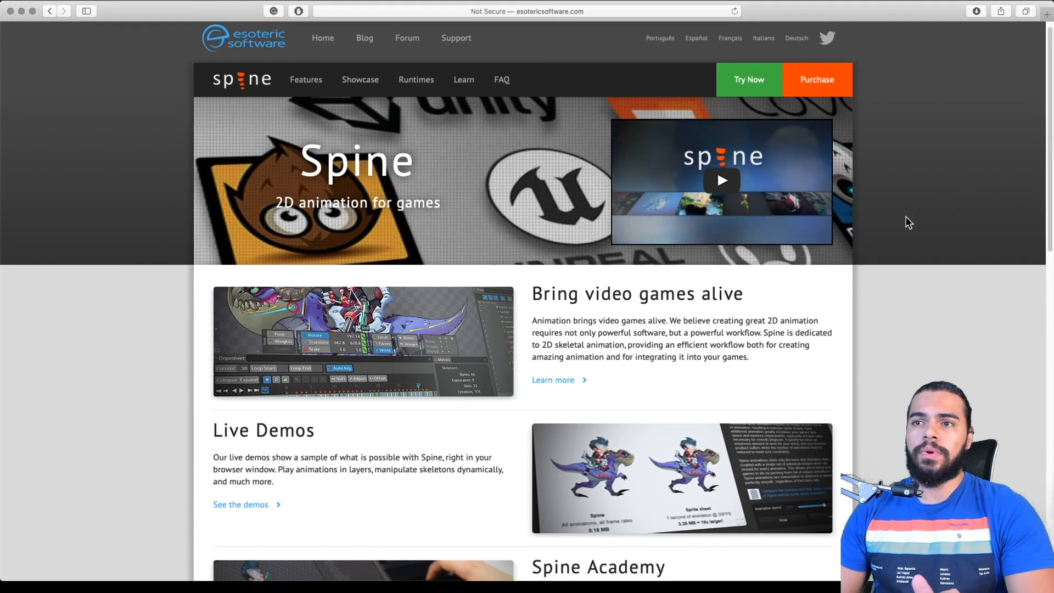
{"action": "scroll", "coordinate": [760, 360], "scroll_direction": "down", "scroll_amount": 1}
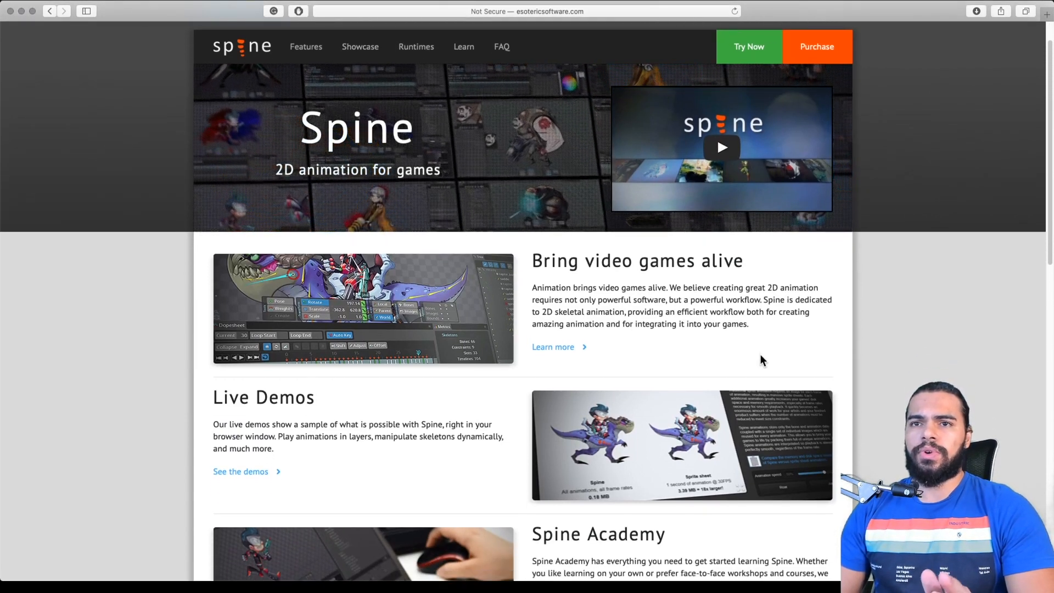
{"action": "scroll", "coordinate": [759, 359], "scroll_direction": "down", "scroll_amount": 4}
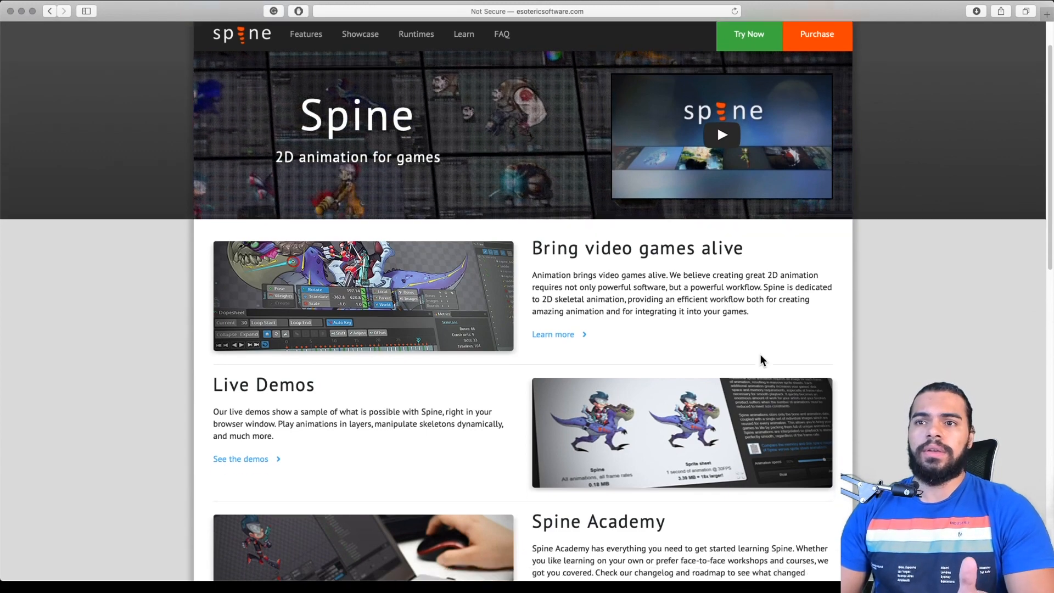
{"action": "scroll", "coordinate": [840, 365], "scroll_direction": "down", "scroll_amount": 15}
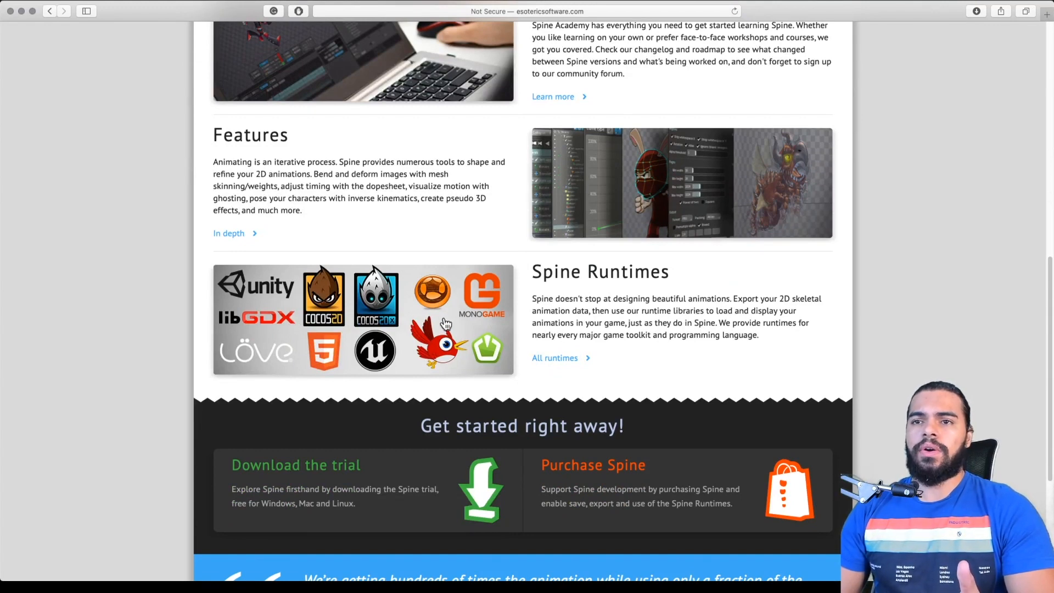
{"action": "scroll", "coordinate": [571, 387], "scroll_direction": "down", "scroll_amount": 4}
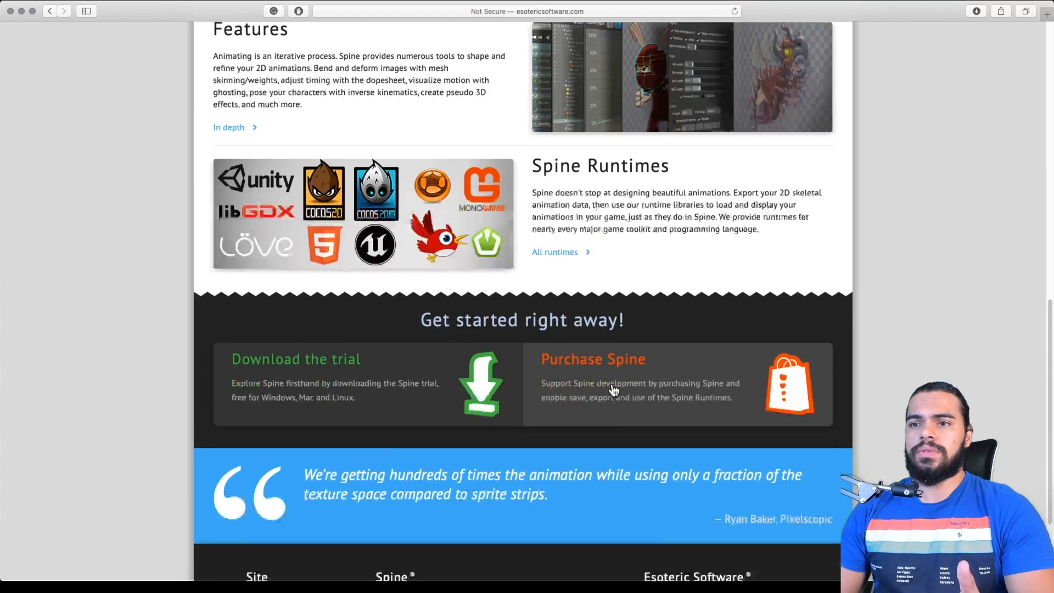
{"action": "scroll", "coordinate": [609, 384], "scroll_direction": "up", "scroll_amount": 15}
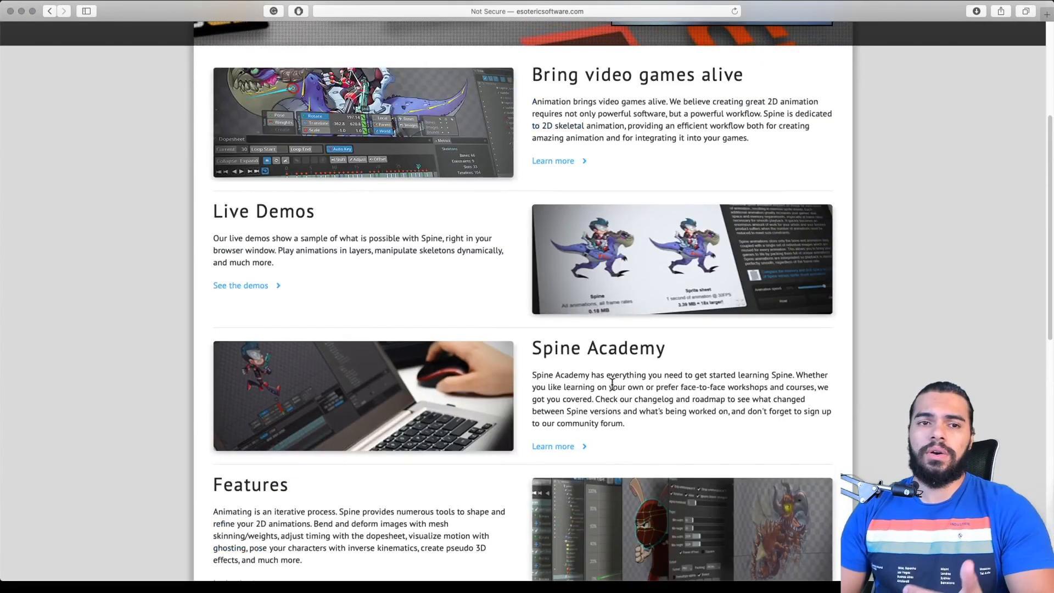
{"action": "scroll", "coordinate": [611, 384], "scroll_direction": "up", "scroll_amount": 8}
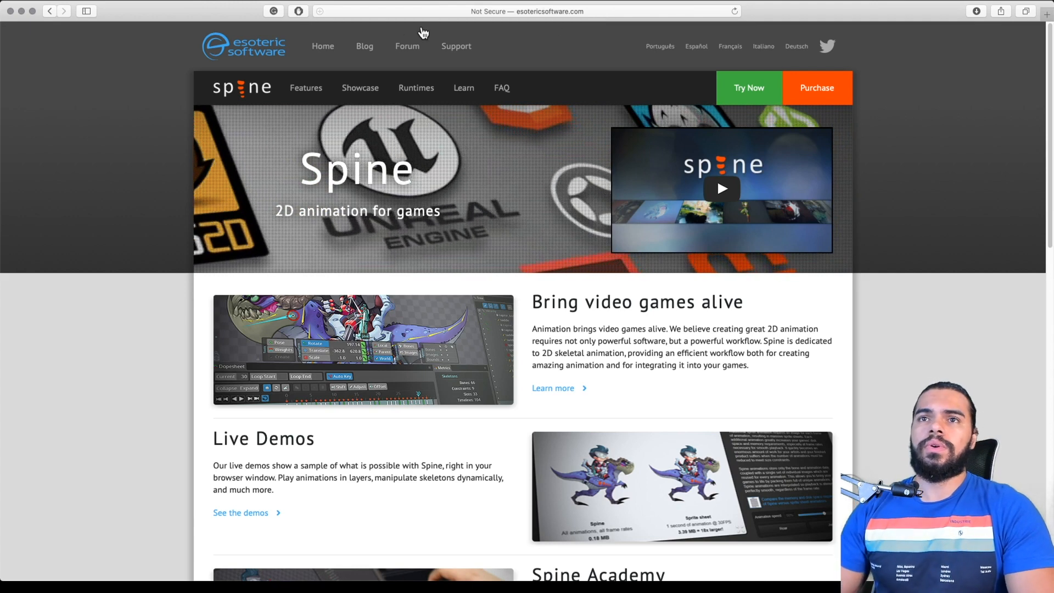
Step: Open the Spine Showcase page and look over the featured studios and games
{"action": "left_click", "coordinate": [375, 93]}
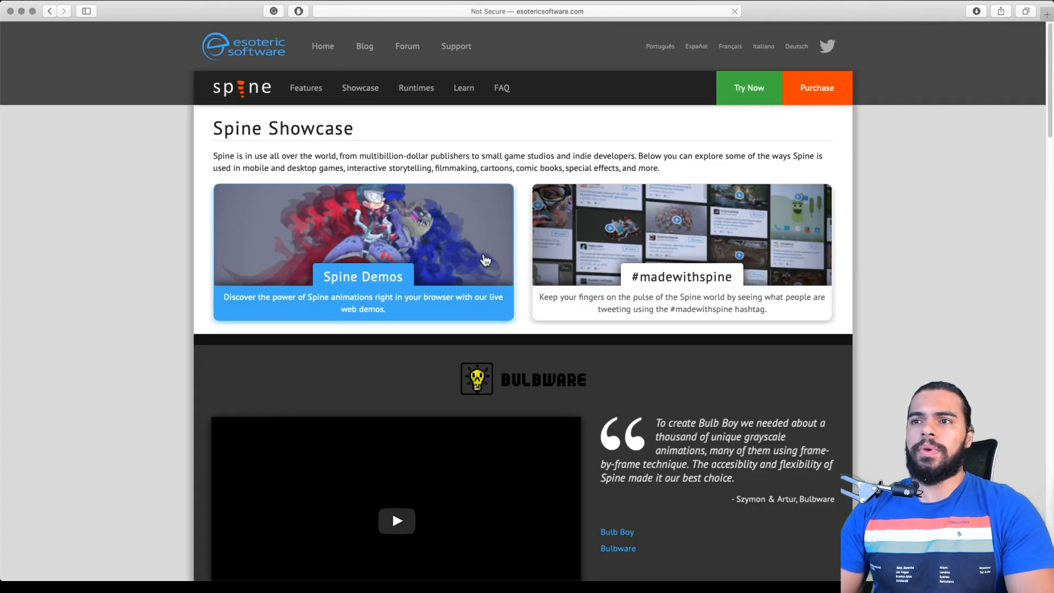
{"action": "scroll", "coordinate": [427, 318], "scroll_direction": "down", "scroll_amount": 3}
{"action": "scroll", "coordinate": [442, 358], "scroll_direction": "down", "scroll_amount": 4}
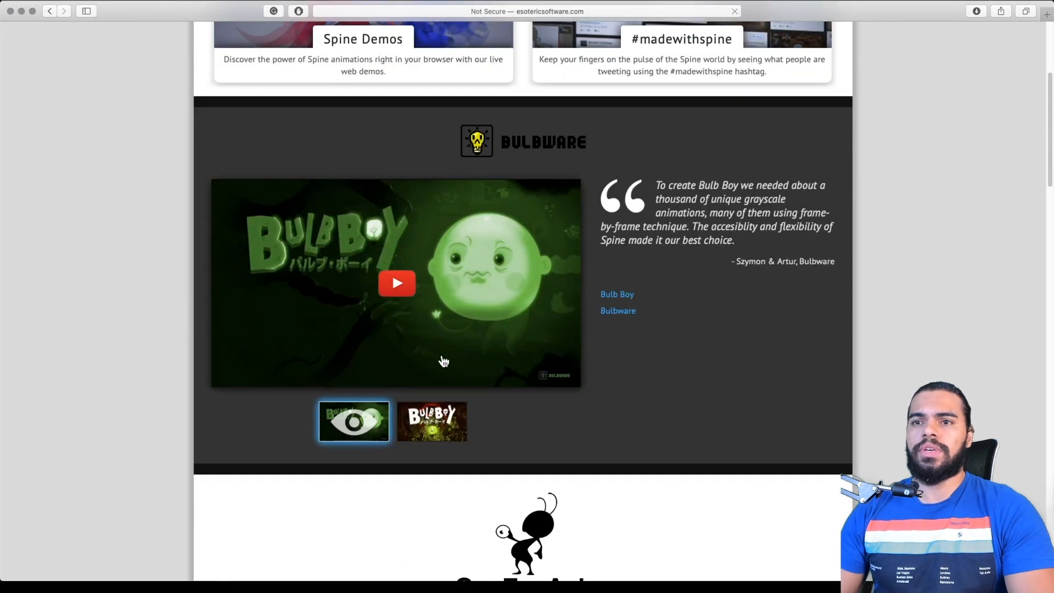
{"action": "scroll", "coordinate": [513, 386], "scroll_direction": "down", "scroll_amount": 5}
{"action": "scroll", "coordinate": [362, 229], "scroll_direction": "up", "scroll_amount": 12}
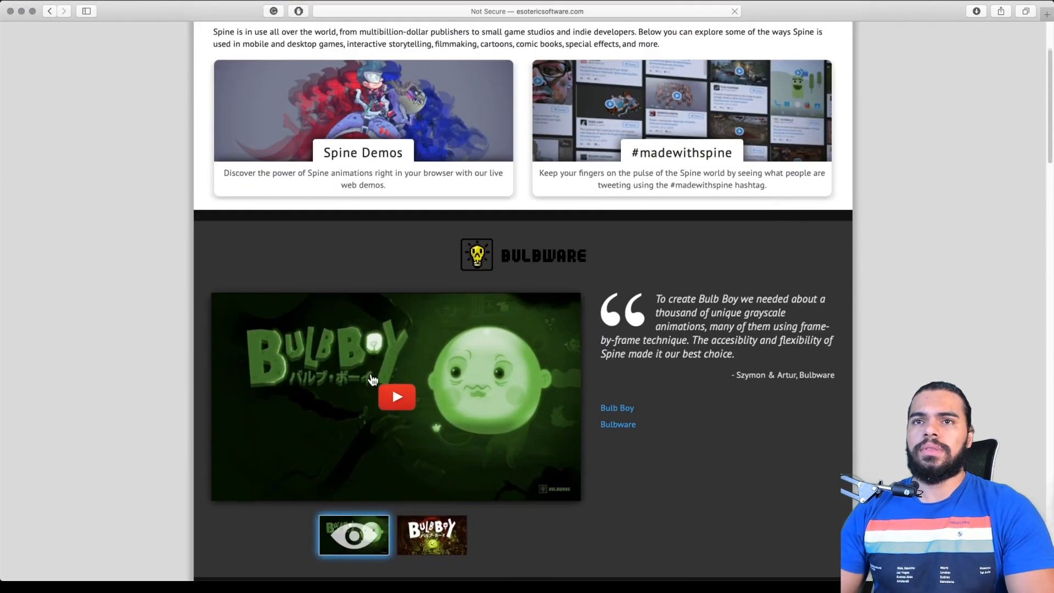
Step: Open the Spine Demos page and examine the sprite sheet comparison and frame-based animation demos
{"action": "left_click", "coordinate": [379, 288]}
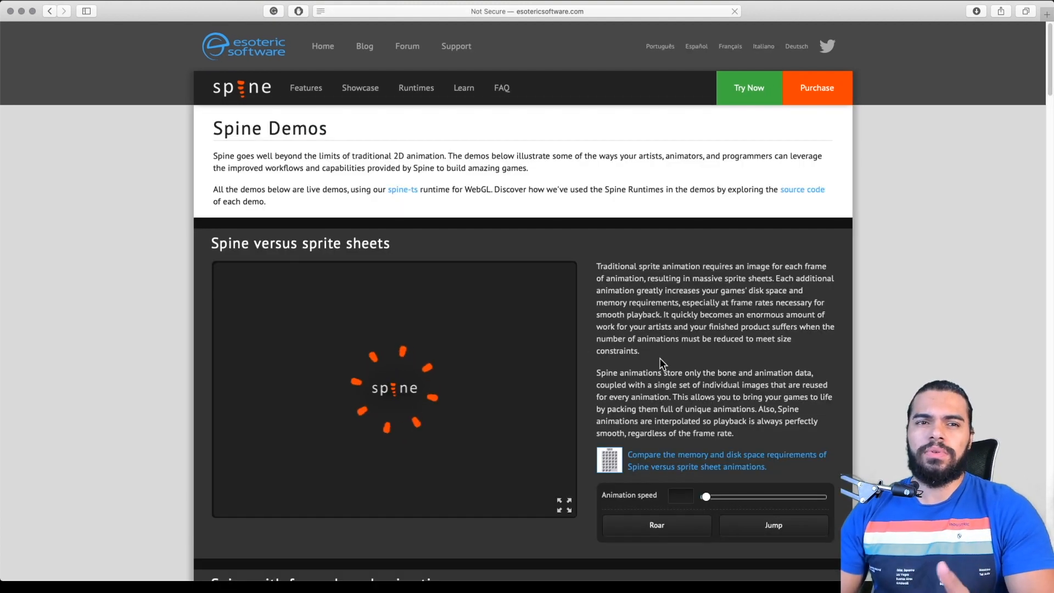
{"action": "scroll", "coordinate": [663, 363], "scroll_direction": "down", "scroll_amount": 10}
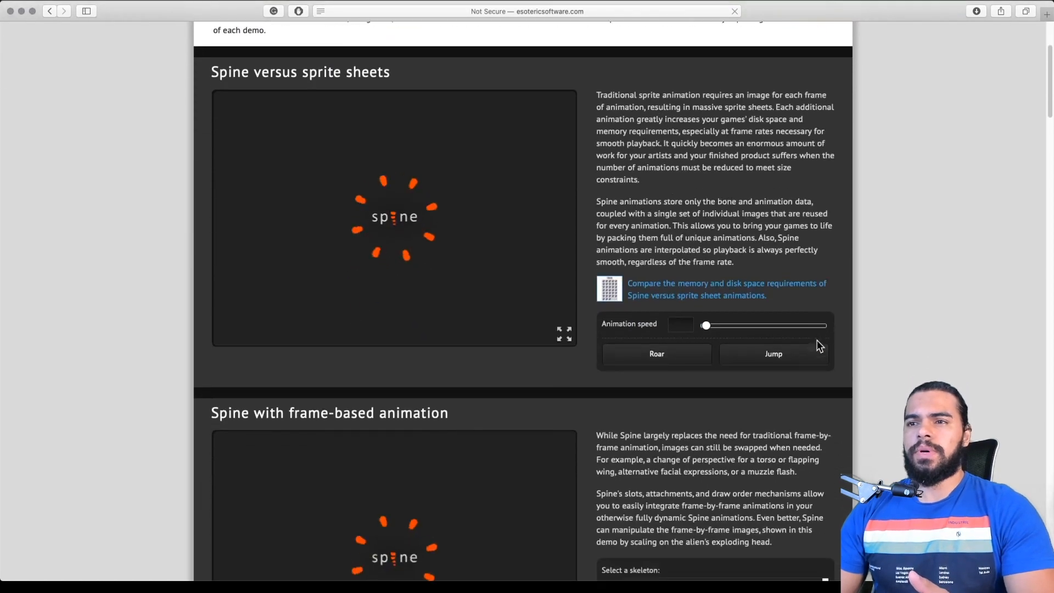
{"action": "scroll", "coordinate": [818, 344], "scroll_direction": "down", "scroll_amount": 4}
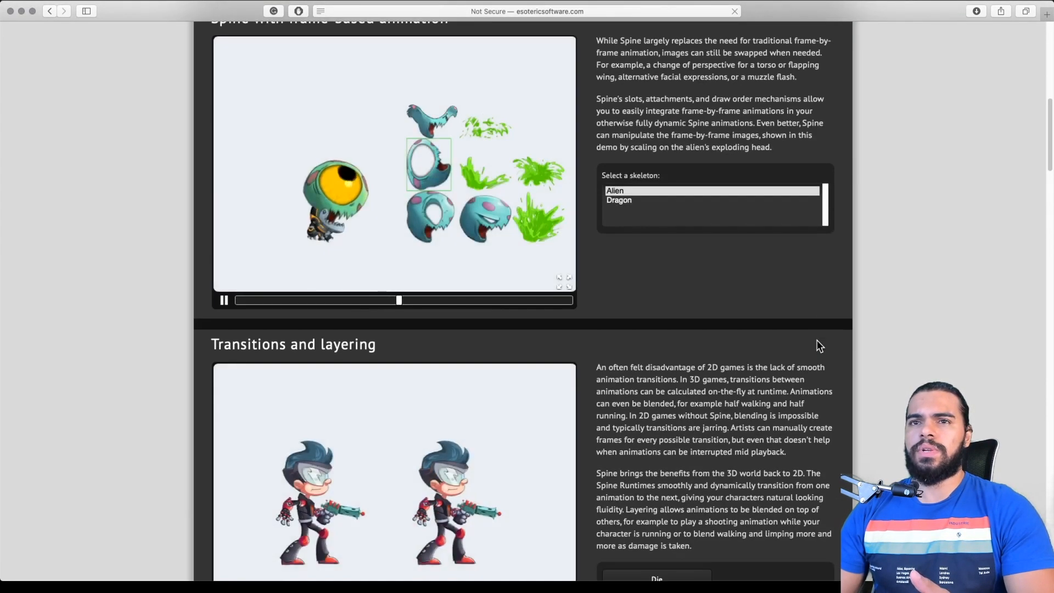
{"action": "scroll", "coordinate": [817, 344], "scroll_direction": "up", "scroll_amount": 2}
{"action": "scroll", "coordinate": [817, 345], "scroll_direction": "down", "scroll_amount": 2}
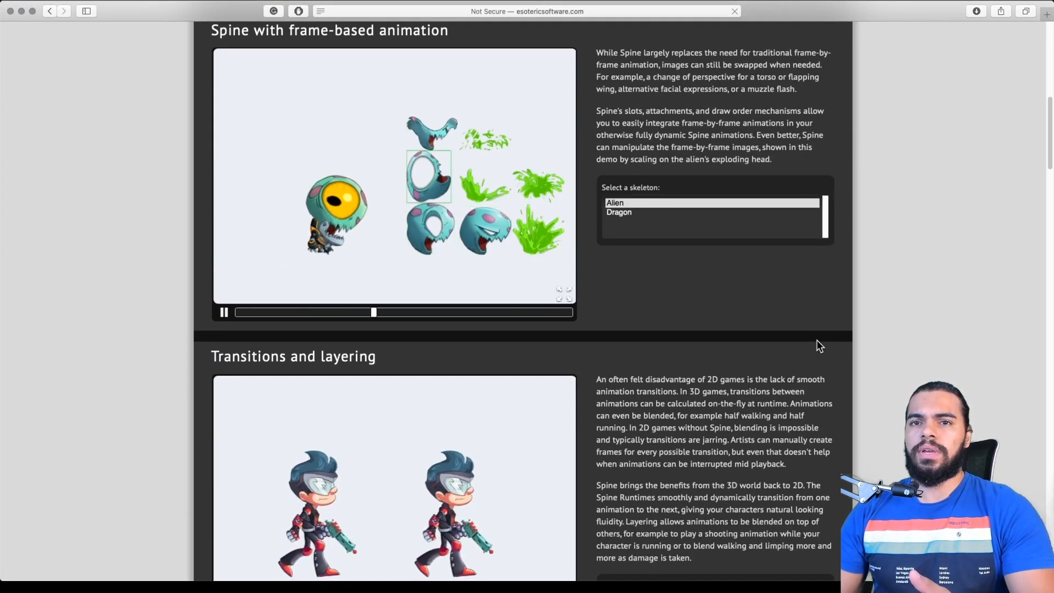
Step: Examine the demos for transitions and layering, mesh deformation, skins, inverse kinematics, and additive animation blending
{"action": "scroll", "coordinate": [818, 344], "scroll_direction": "down", "scroll_amount": 5}
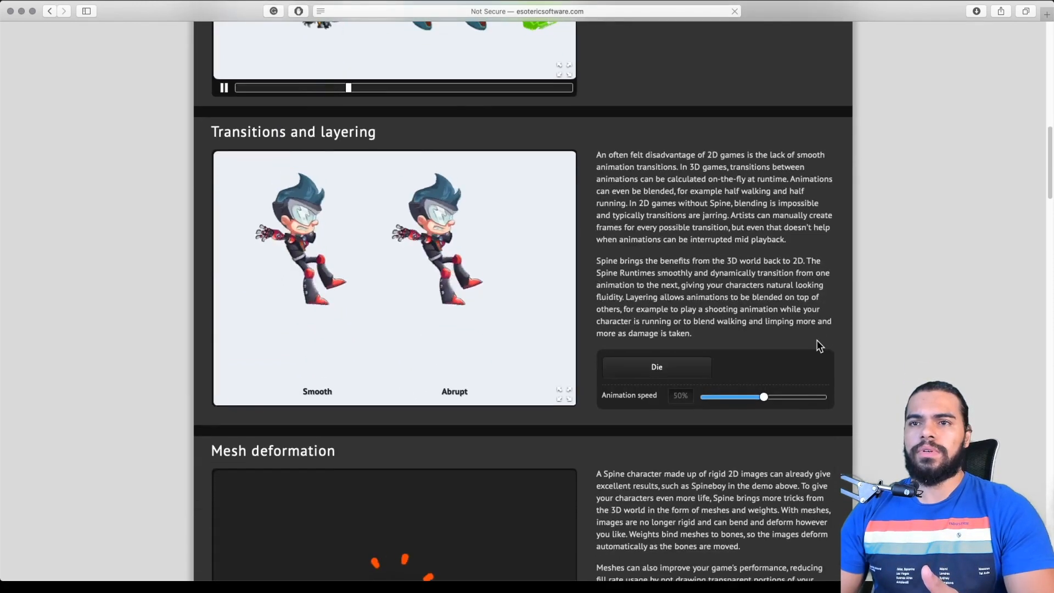
{"action": "scroll", "coordinate": [360, 334], "scroll_direction": "down", "scroll_amount": 4}
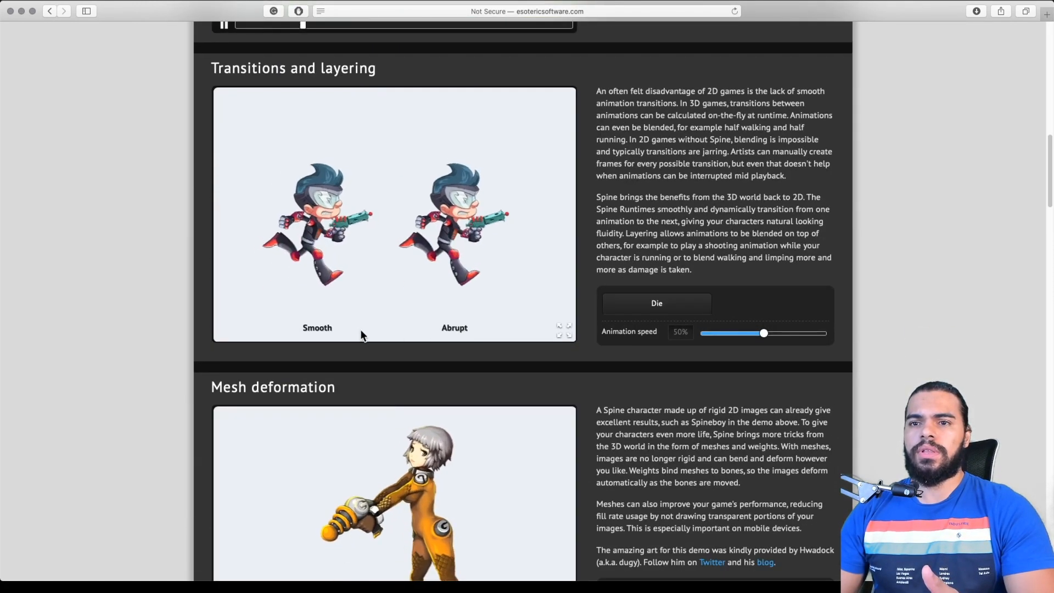
{"action": "scroll", "coordinate": [360, 369], "scroll_direction": "down", "scroll_amount": 1}
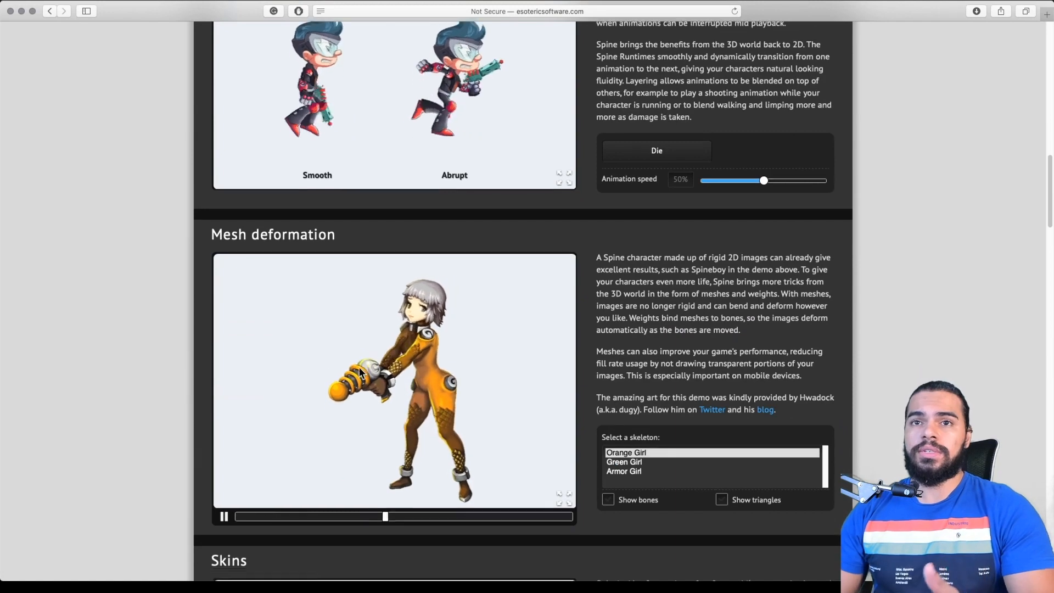
{"action": "scroll", "coordinate": [359, 372], "scroll_direction": "down", "scroll_amount": 6}
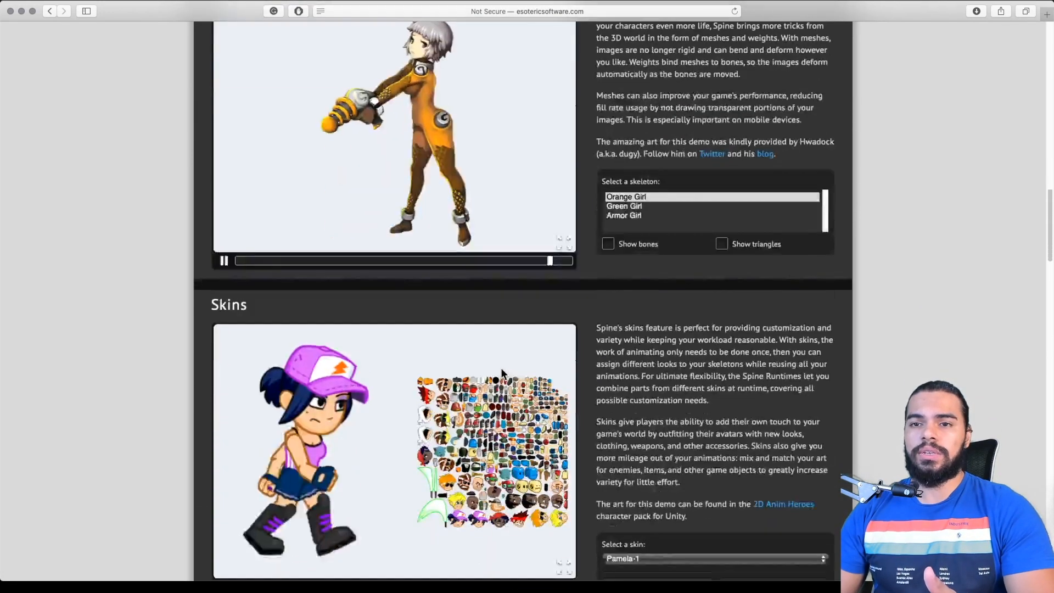
{"action": "scroll", "coordinate": [419, 334], "scroll_direction": "down", "scroll_amount": 1}
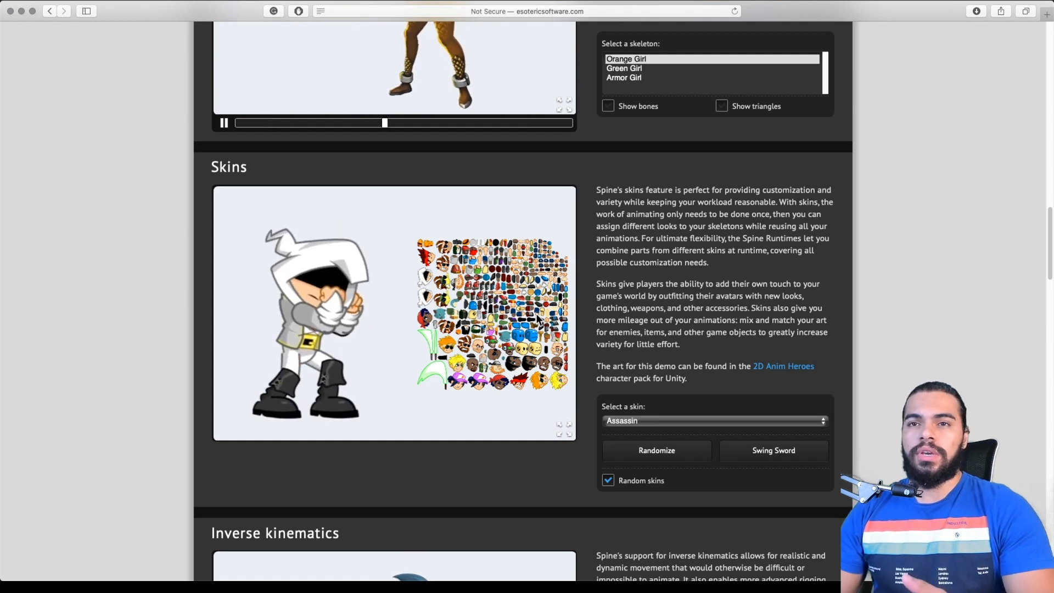
{"action": "scroll", "coordinate": [537, 318], "scroll_direction": "down", "scroll_amount": 15}
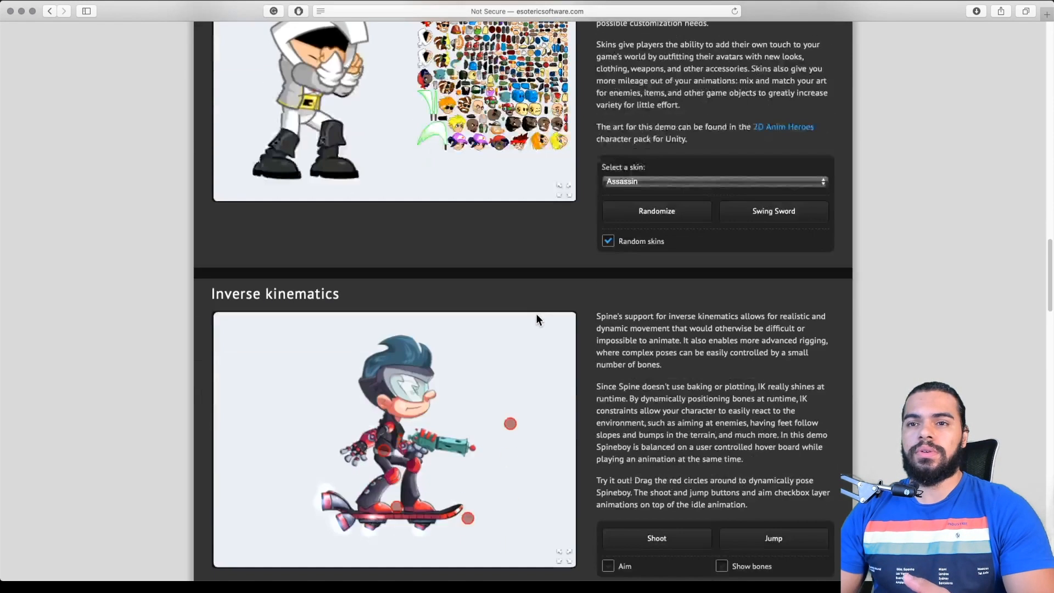
{"action": "scroll", "coordinate": [536, 318], "scroll_direction": "down", "scroll_amount": 18}
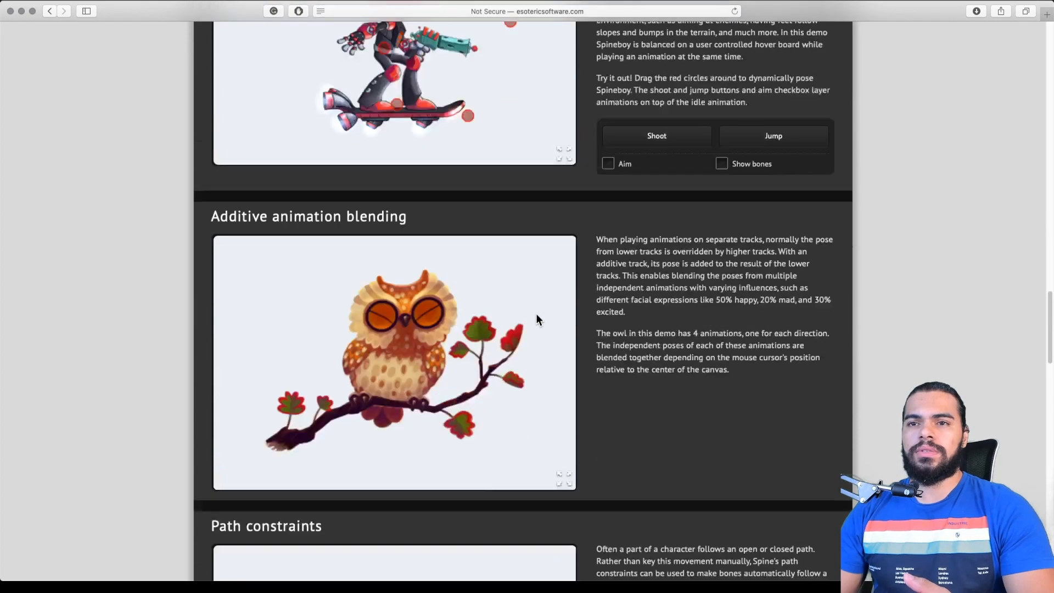
Step: Examine the demos for path constraints, clipping, and transform constraints through to the end of the Spine Demos page
{"action": "scroll", "coordinate": [537, 319], "scroll_direction": "down", "scroll_amount": 12}
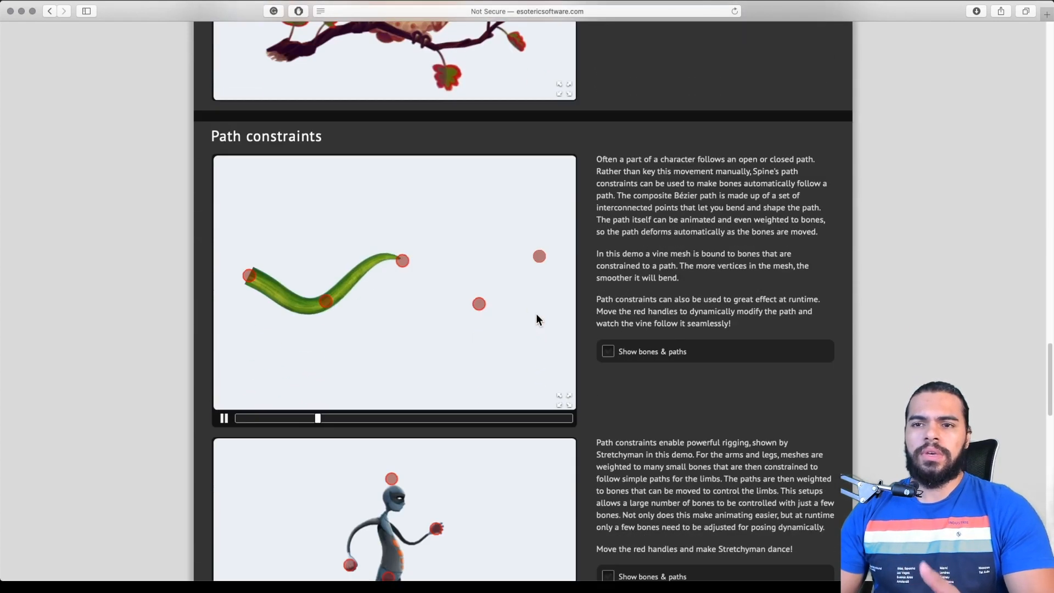
{"action": "scroll", "coordinate": [537, 320], "scroll_direction": "down", "scroll_amount": 11}
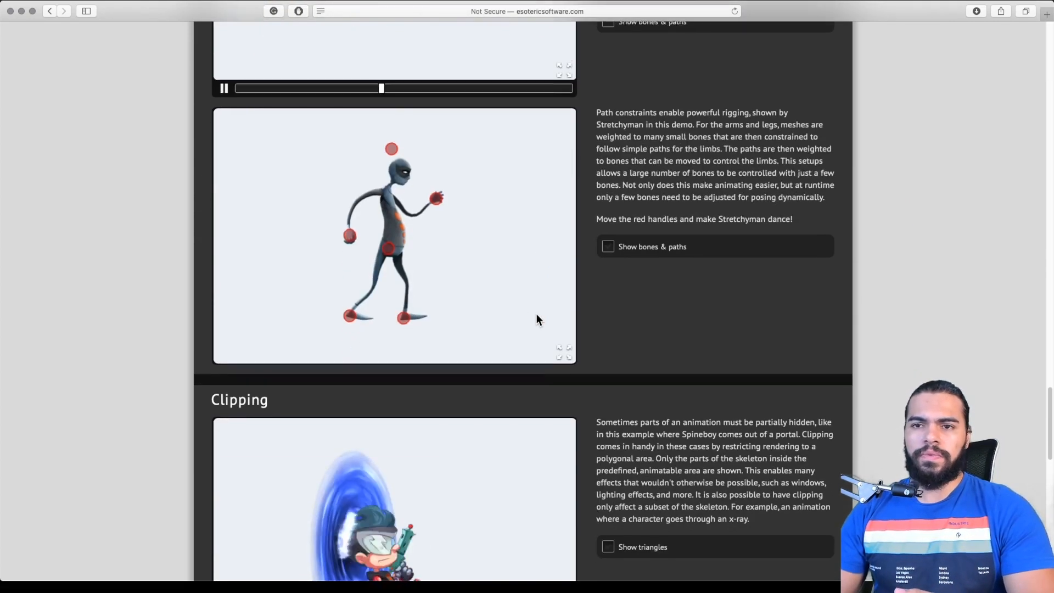
{"action": "scroll", "coordinate": [537, 320], "scroll_direction": "down", "scroll_amount": 13}
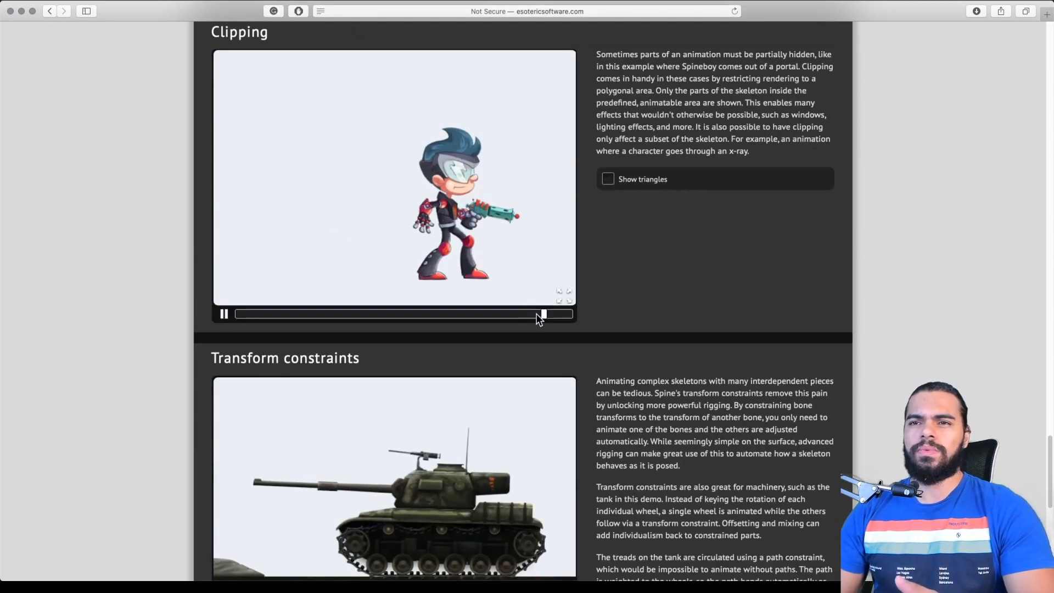
{"action": "scroll", "coordinate": [536, 315], "scroll_direction": "down", "scroll_amount": 4}
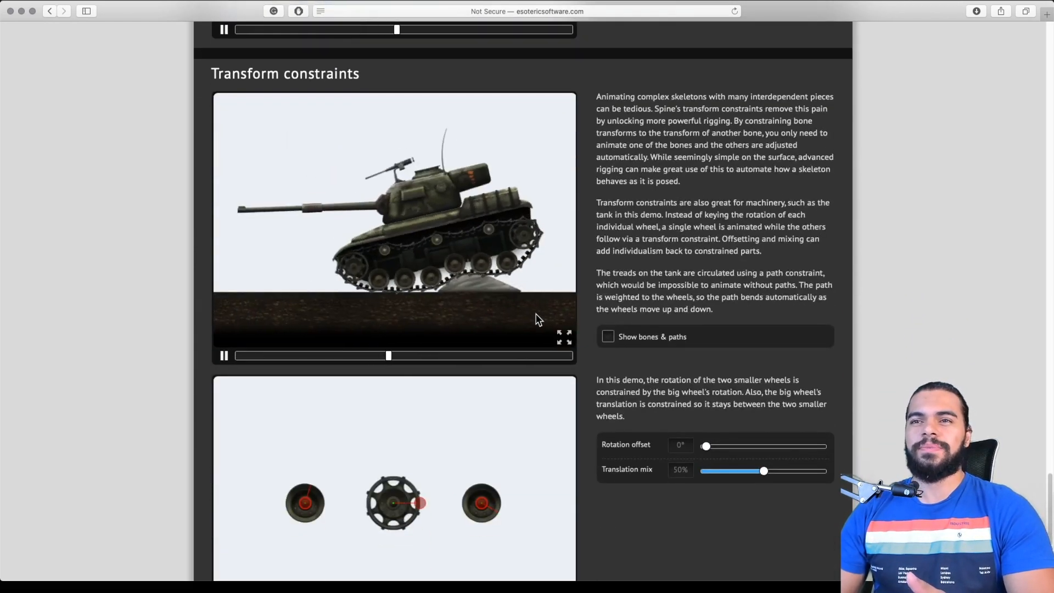
{"action": "scroll", "coordinate": [538, 319], "scroll_direction": "down", "scroll_amount": 9}
Step: Go back up through the demos to review them again, ending at the Spine versus sprite sheets comparison
{"action": "scroll", "coordinate": [538, 319], "scroll_direction": "up", "scroll_amount": 20}
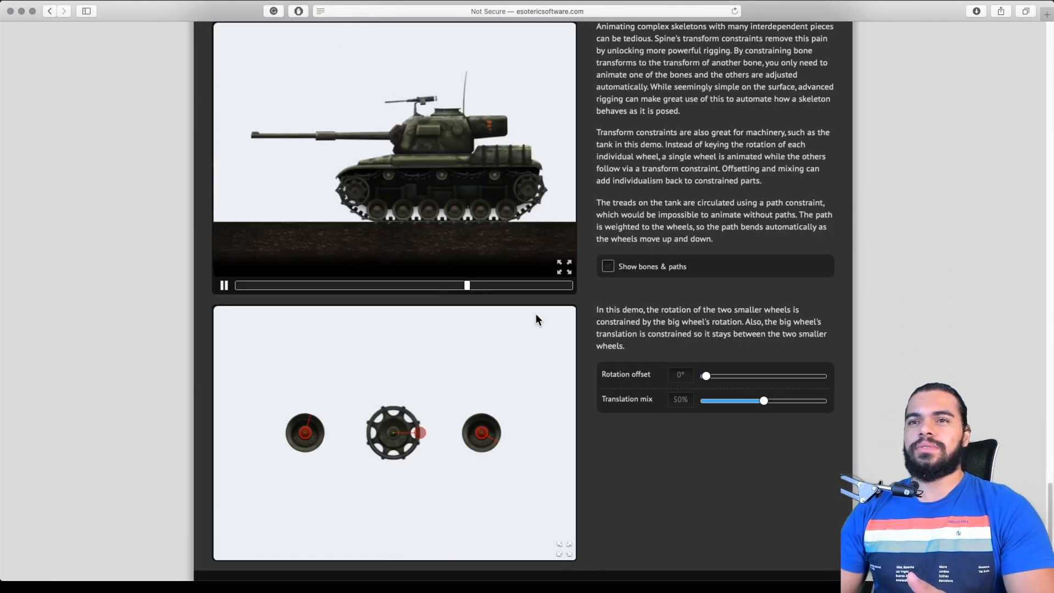
{"action": "scroll", "coordinate": [536, 319], "scroll_direction": "up", "scroll_amount": 20}
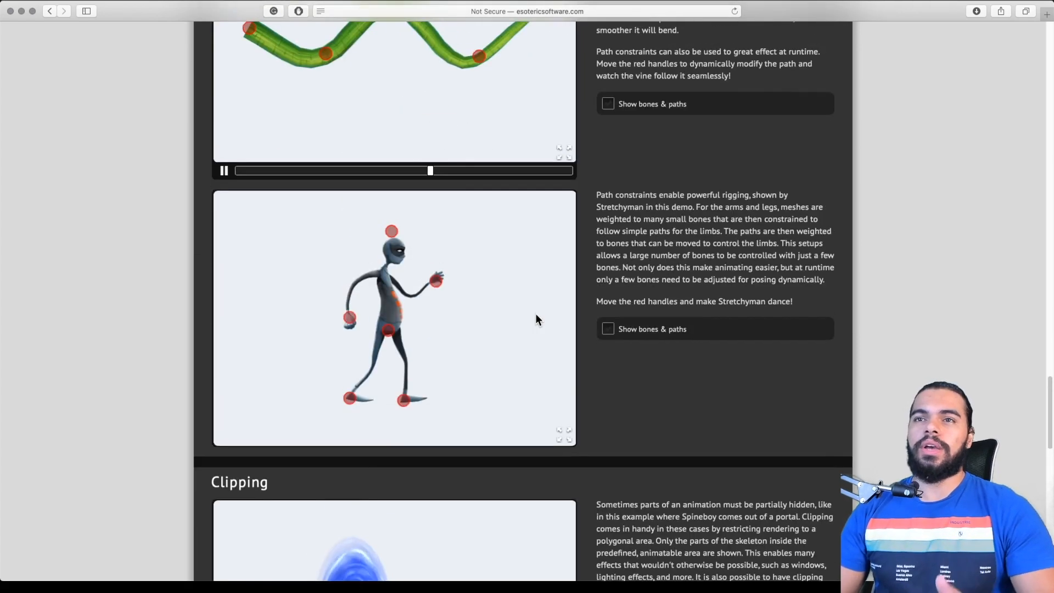
{"action": "scroll", "coordinate": [535, 315], "scroll_direction": "up", "scroll_amount": 20}
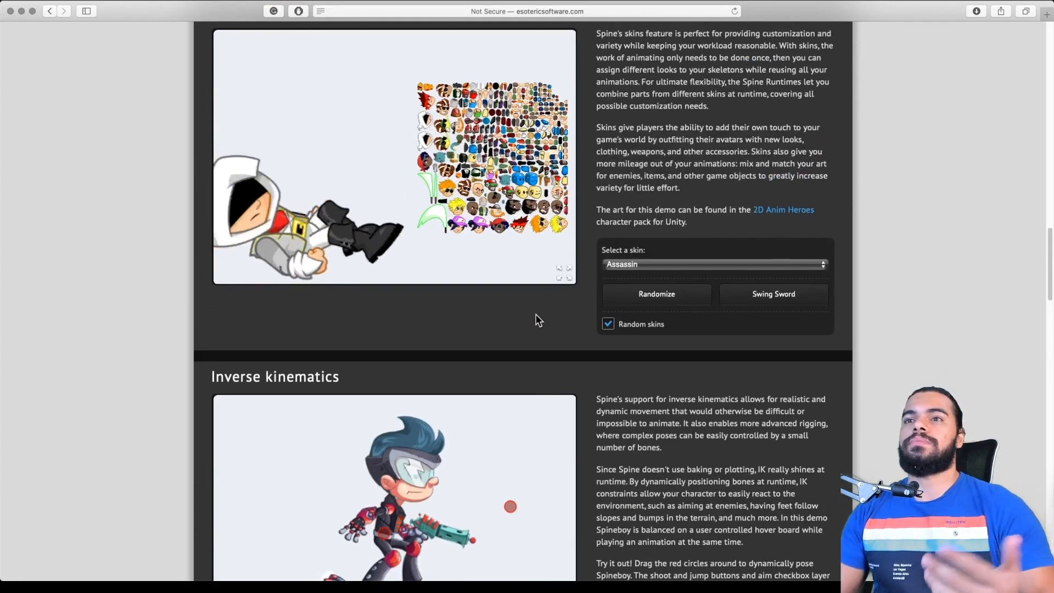
{"action": "scroll", "coordinate": [620, 321], "scroll_direction": "up", "scroll_amount": 5}
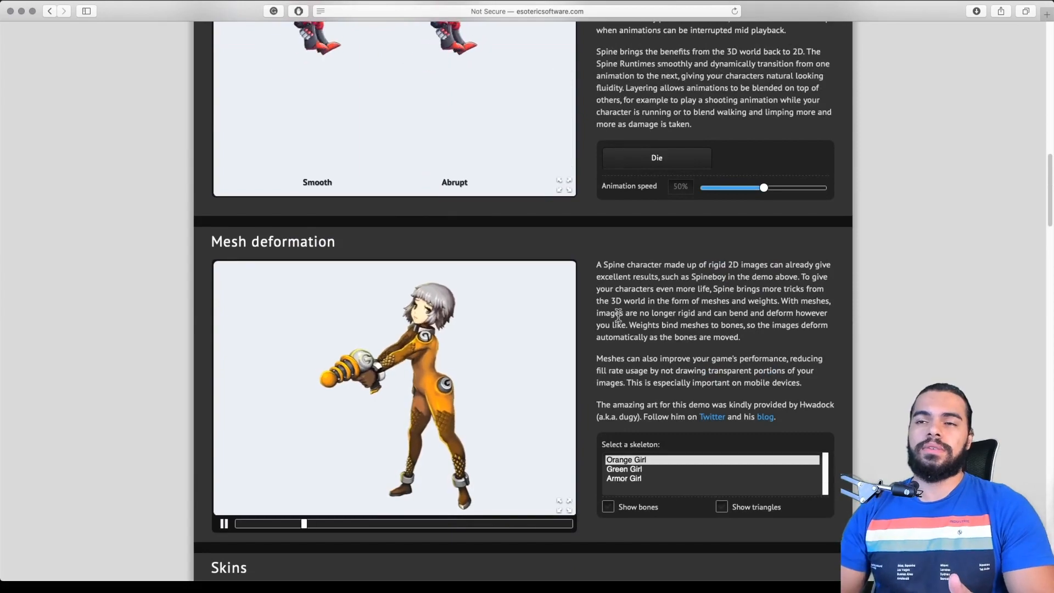
{"action": "scroll", "coordinate": [618, 315], "scroll_direction": "up", "scroll_amount": 16}
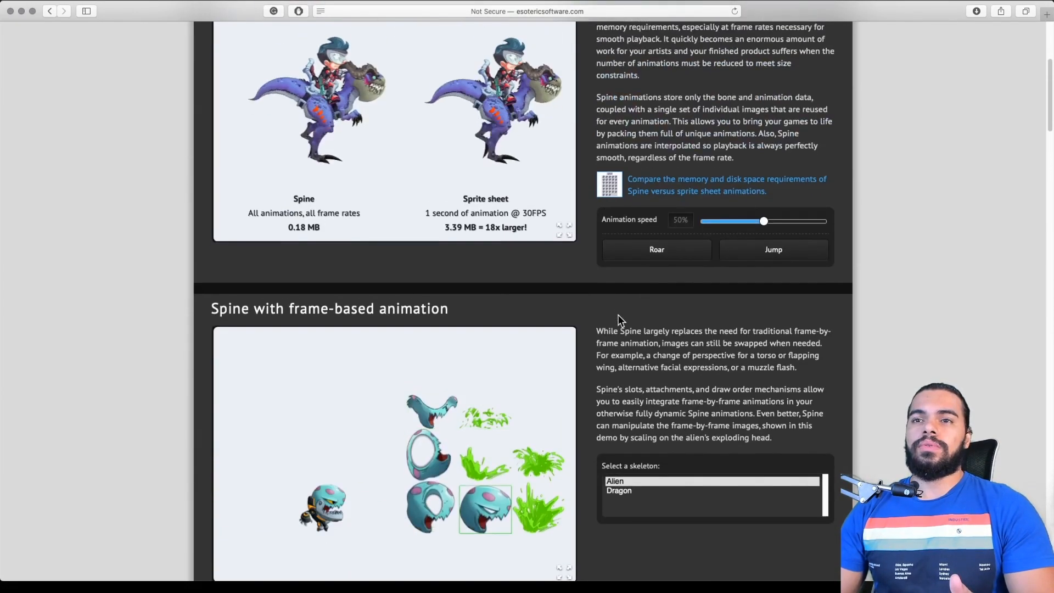
{"action": "scroll", "coordinate": [620, 320], "scroll_direction": "up", "scroll_amount": 4}
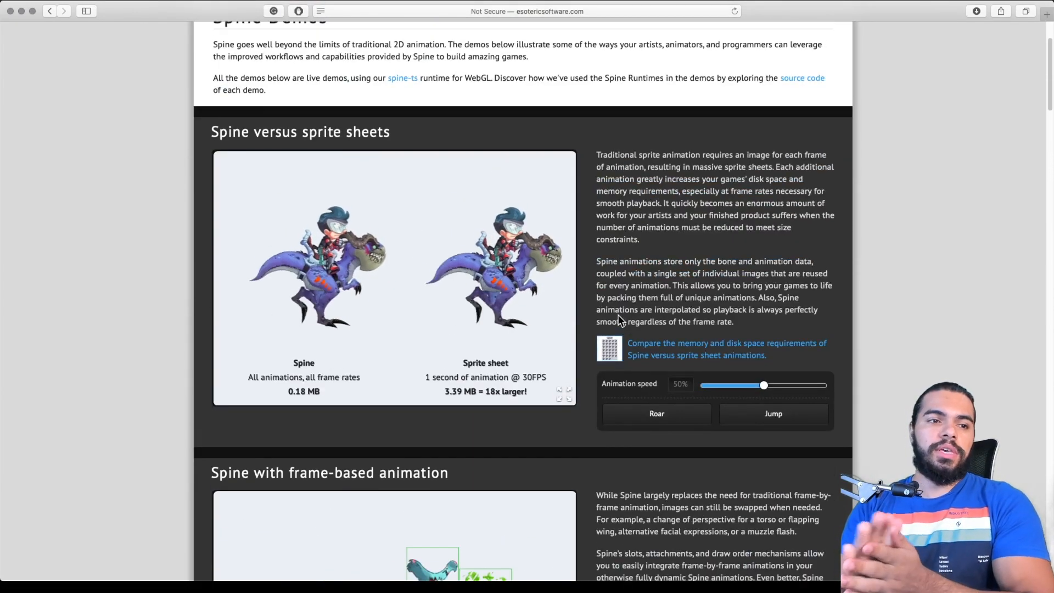